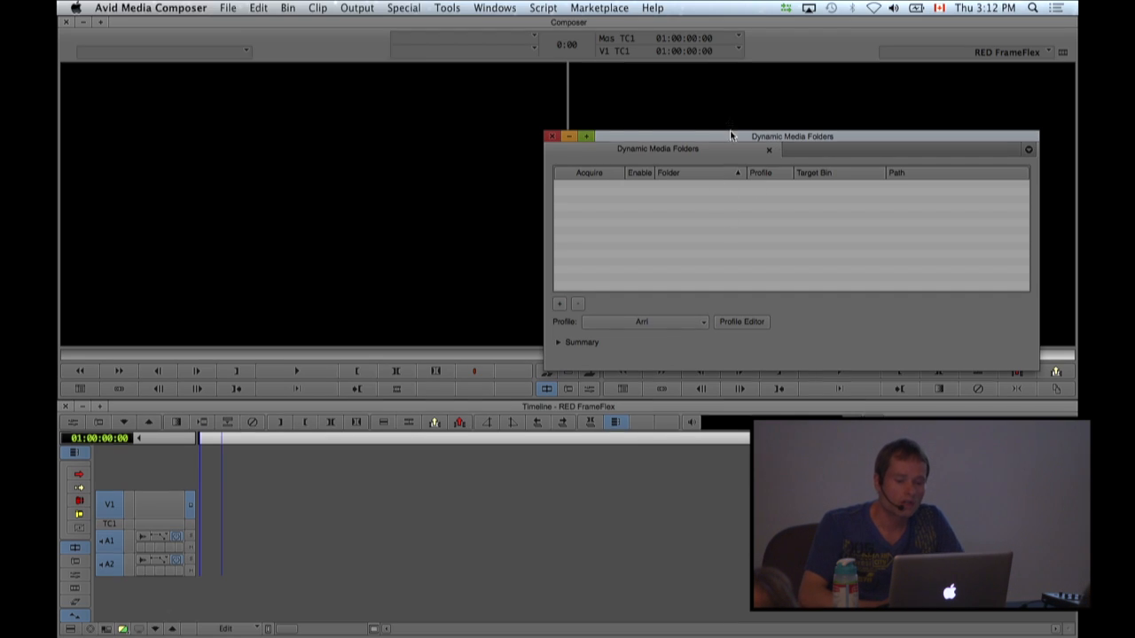
Create a folder named "RED ingest" on the Desktop and add it as a dynamic media folder.
drag(721, 134, 750, 105)
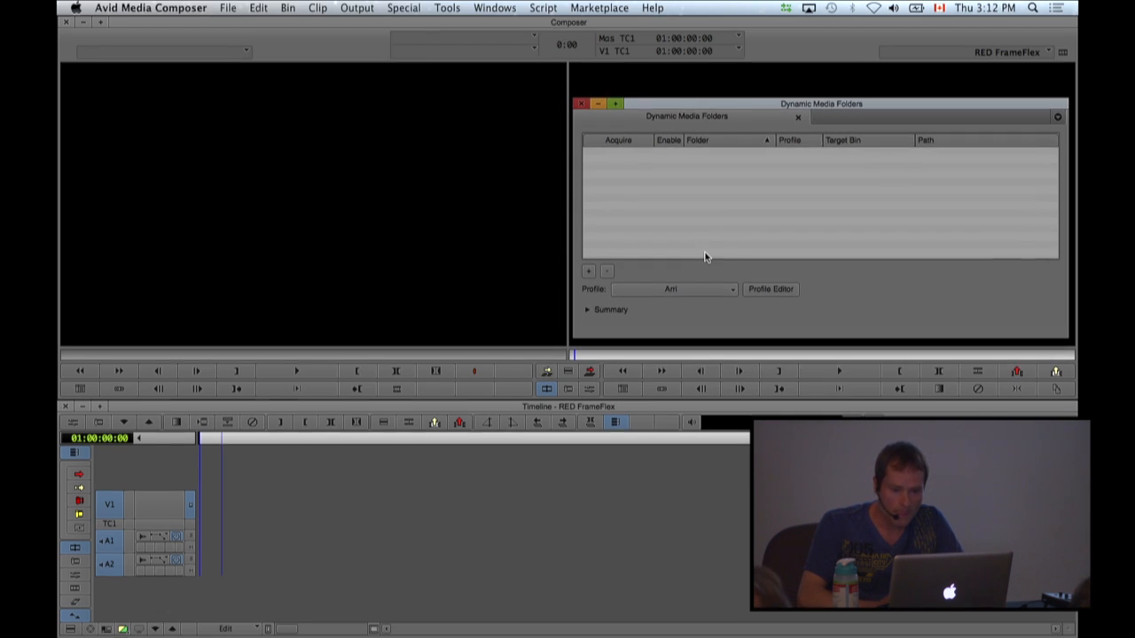
click(588, 271)
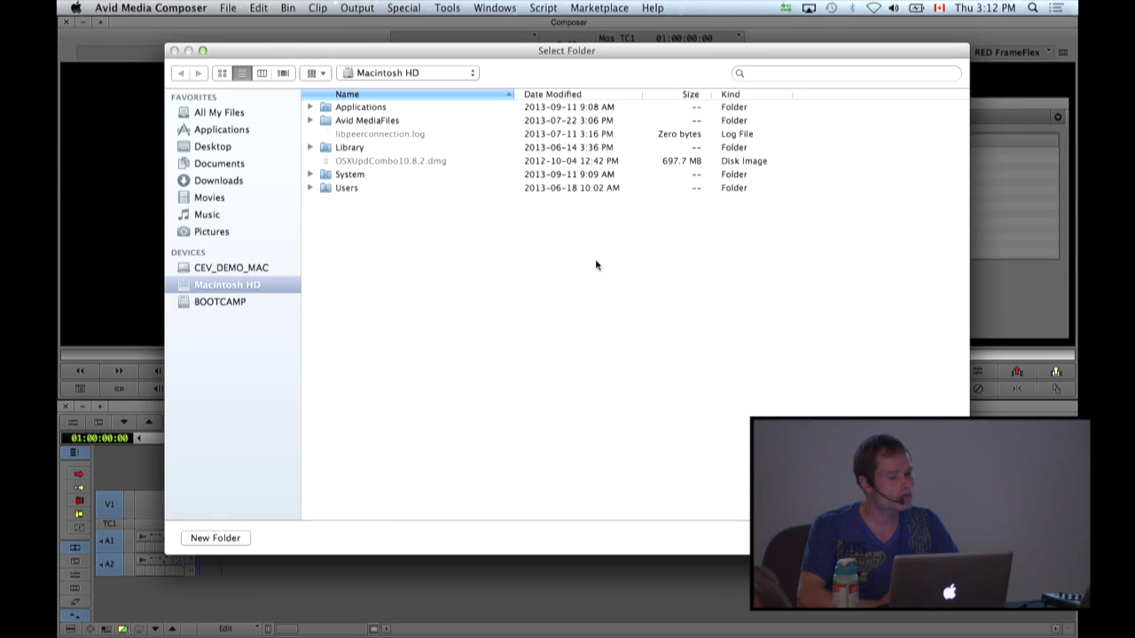
click(213, 146)
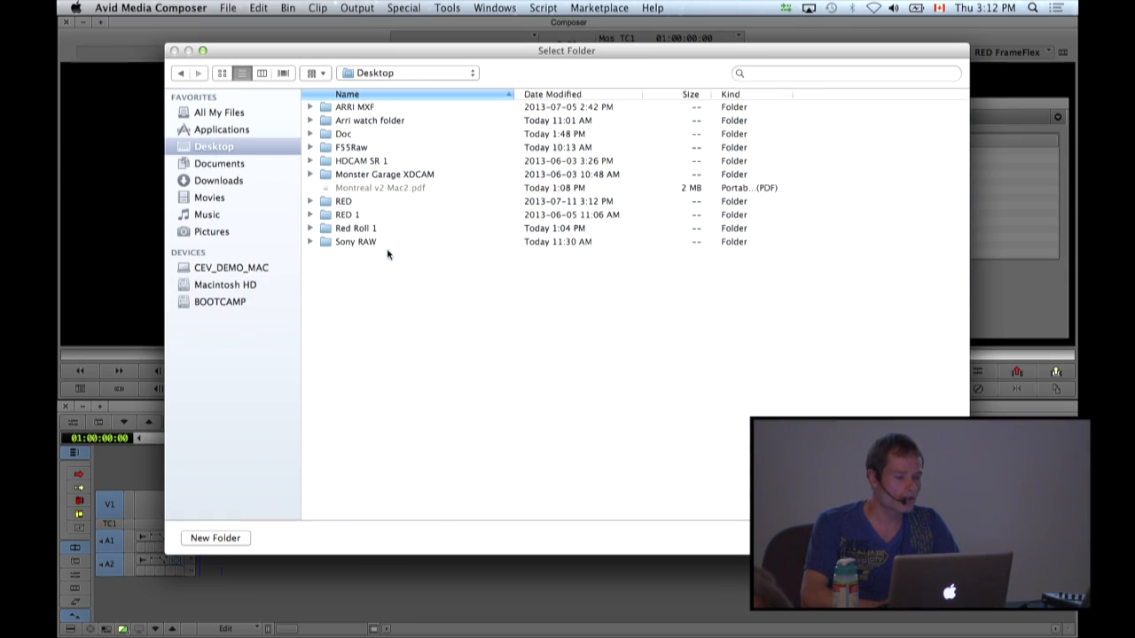
click(232, 536)
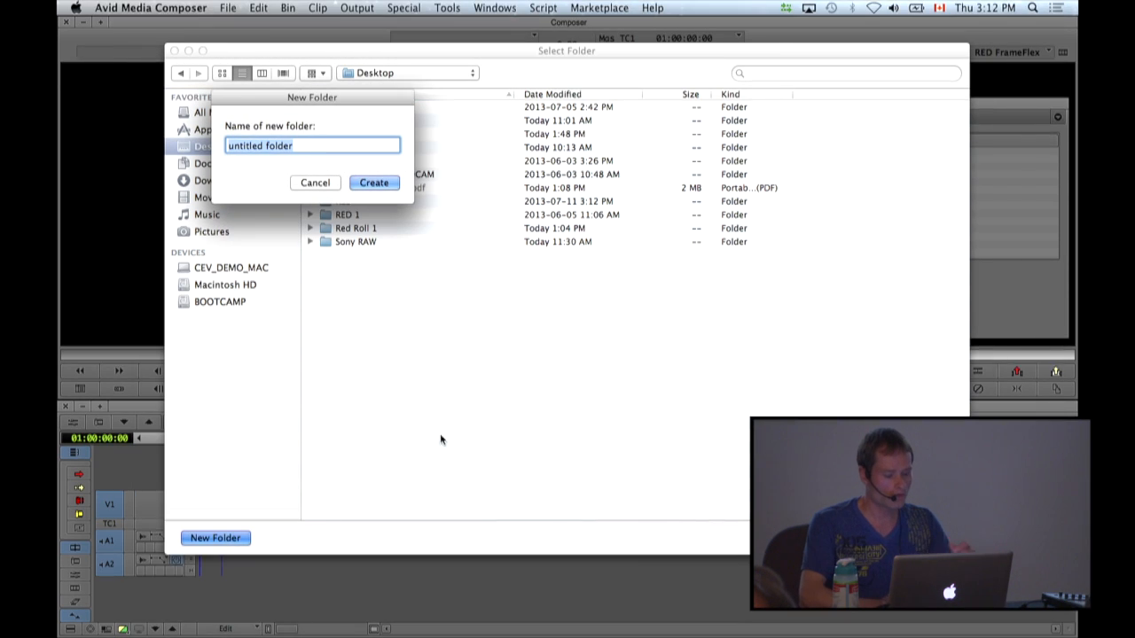
text(RED )
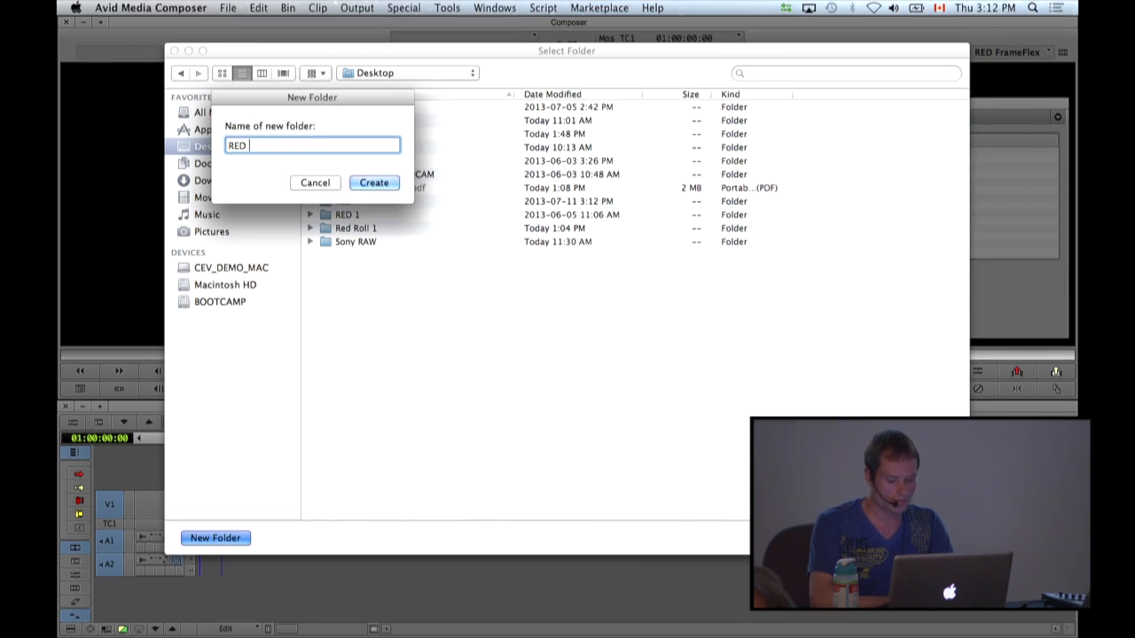
text(ingest)
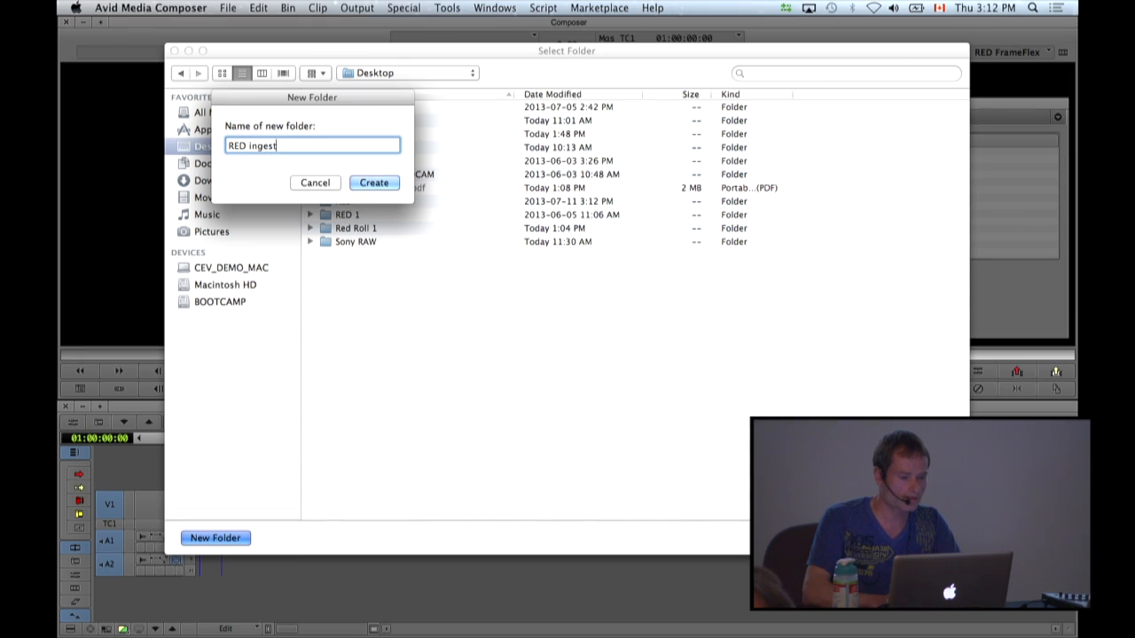
click(373, 183)
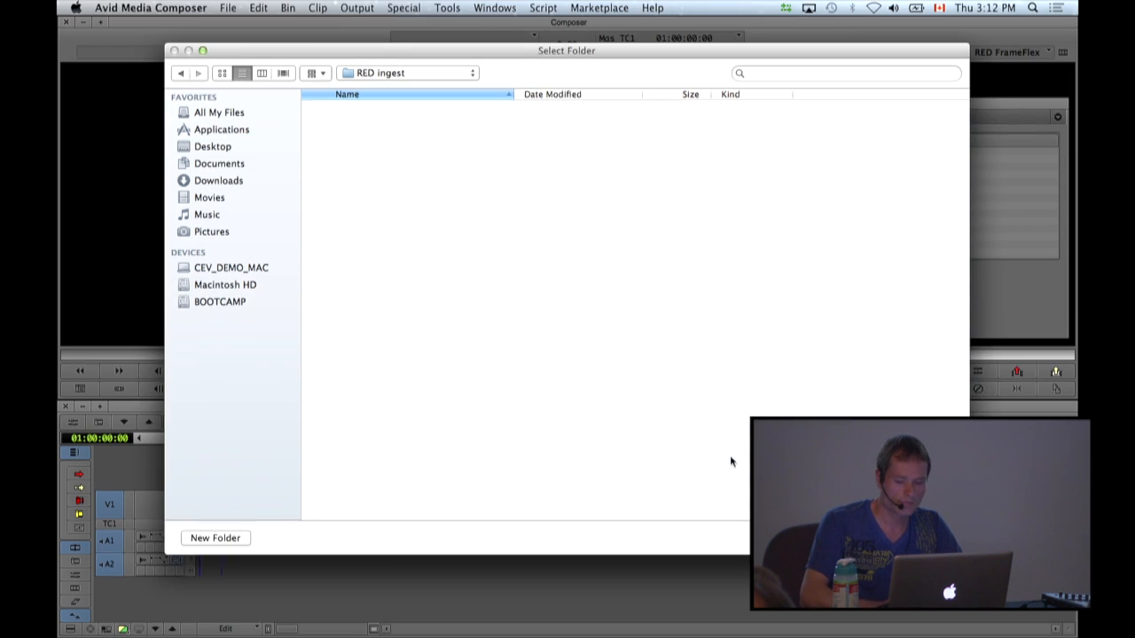
click(922, 538)
click(772, 211)
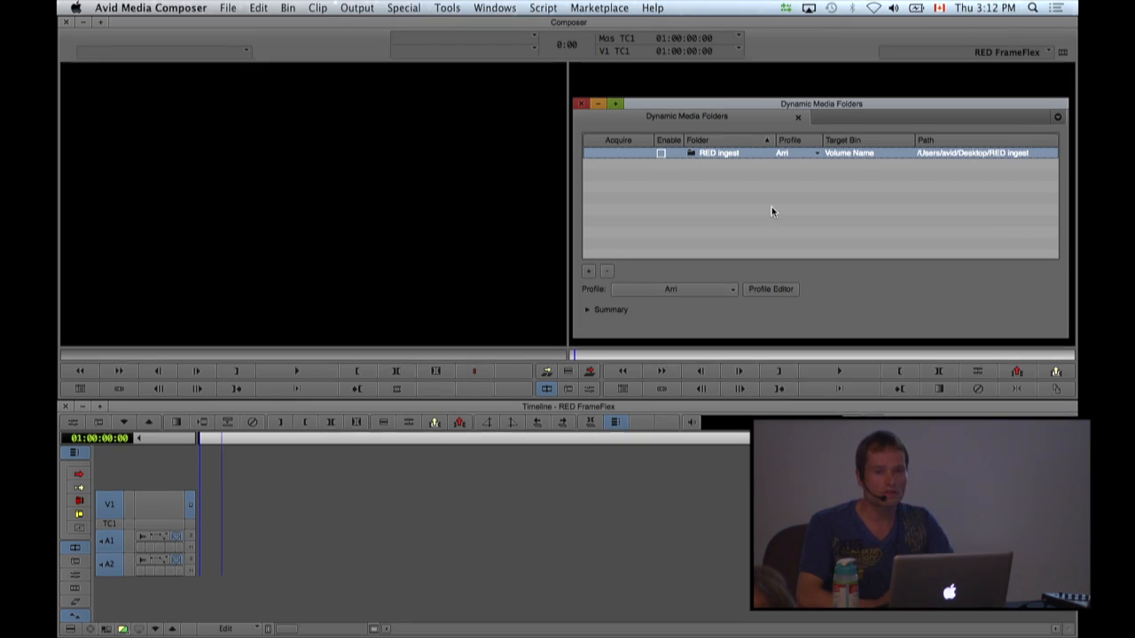
Open the Profile Editor and expand its AMA Plugin settings.
click(758, 290)
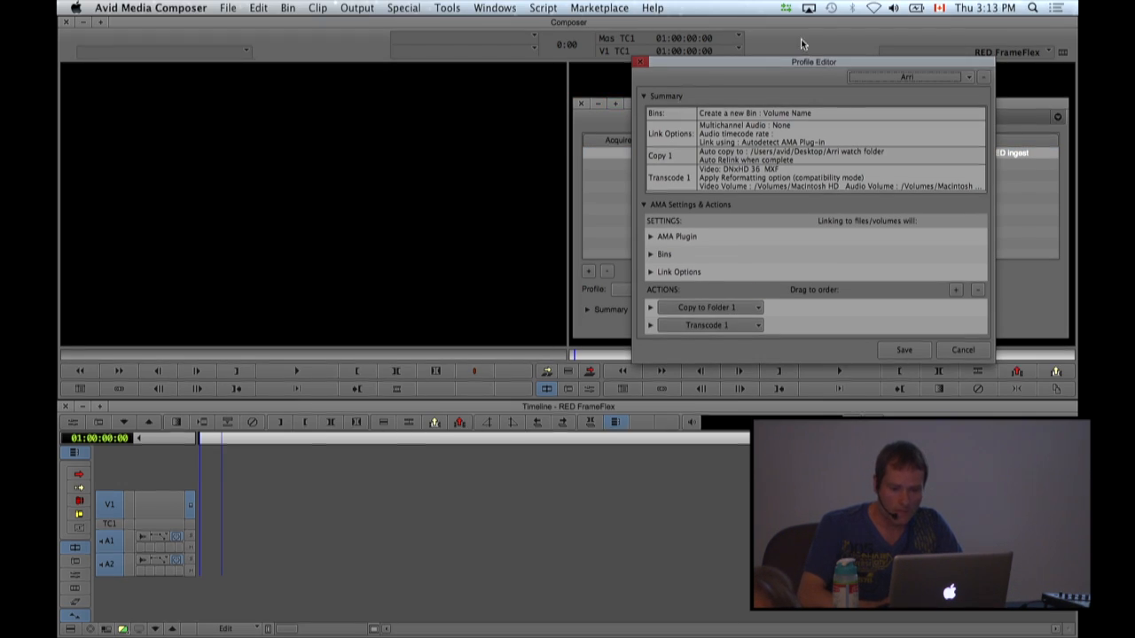
click(651, 238)
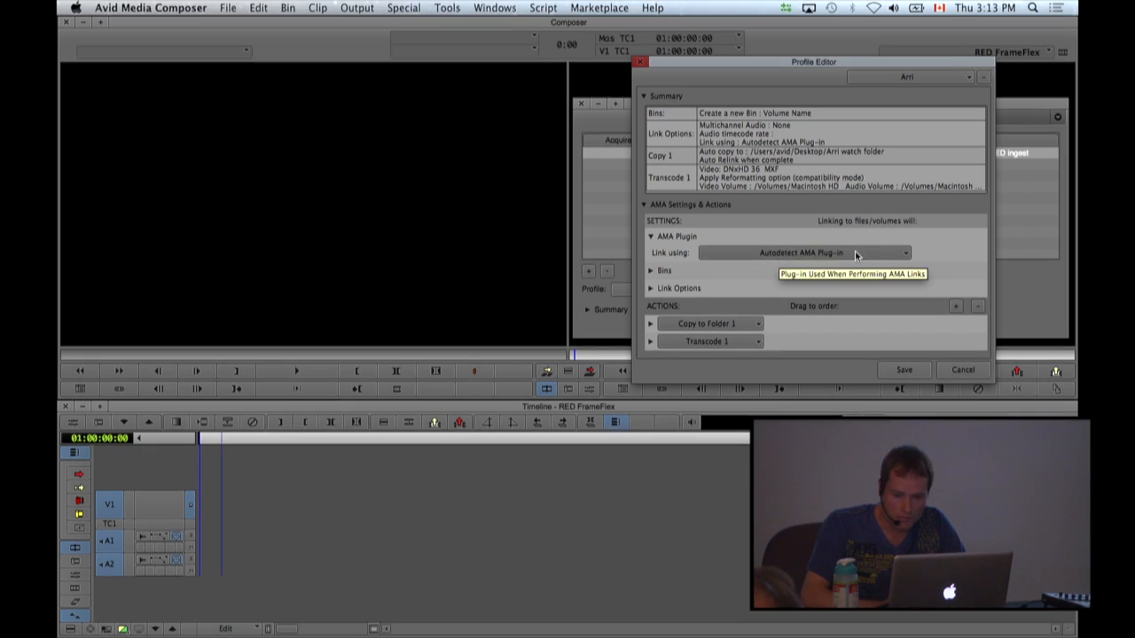
Set the Arri profile to link using RED R3D (Folder) and to use the active bin.
click(842, 254)
drag(902, 290, 903, 331)
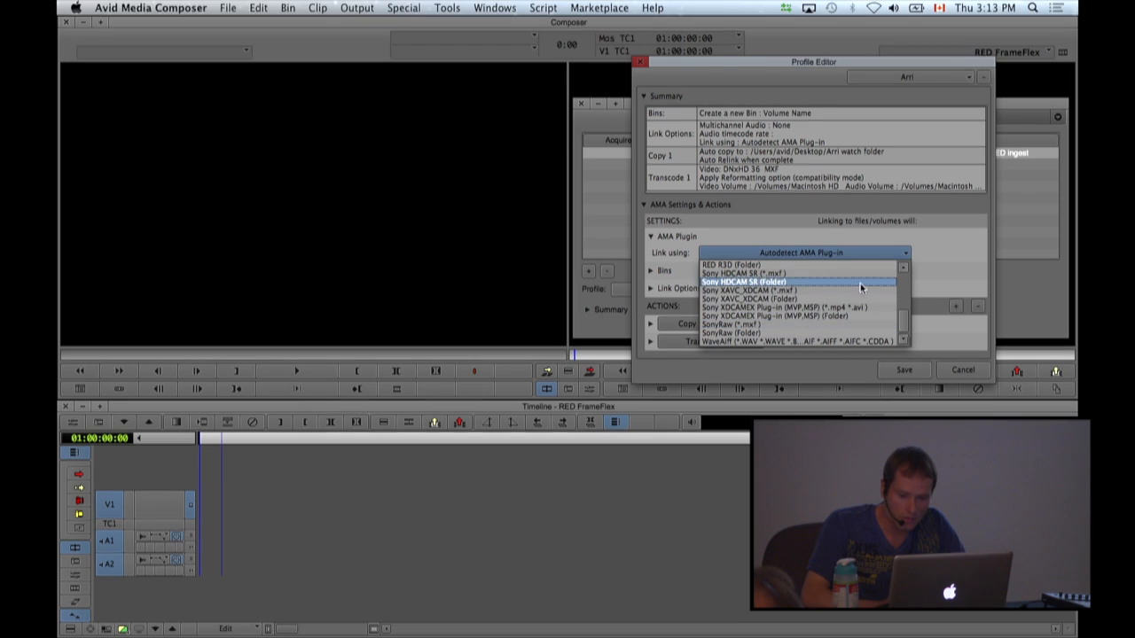
click(903, 267)
click(903, 268)
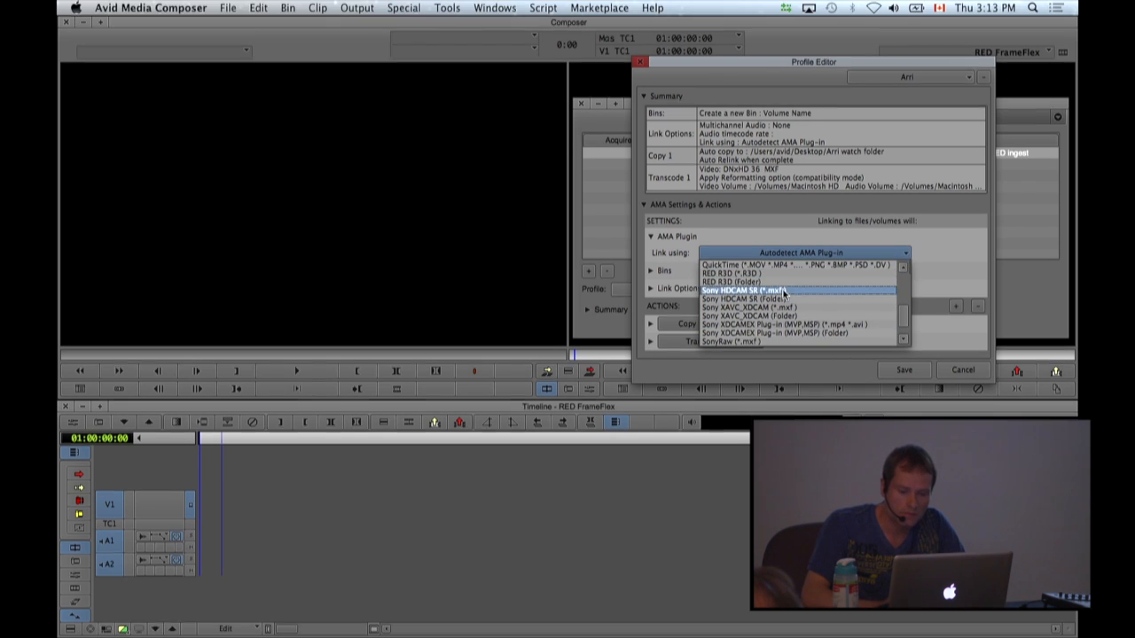
click(731, 283)
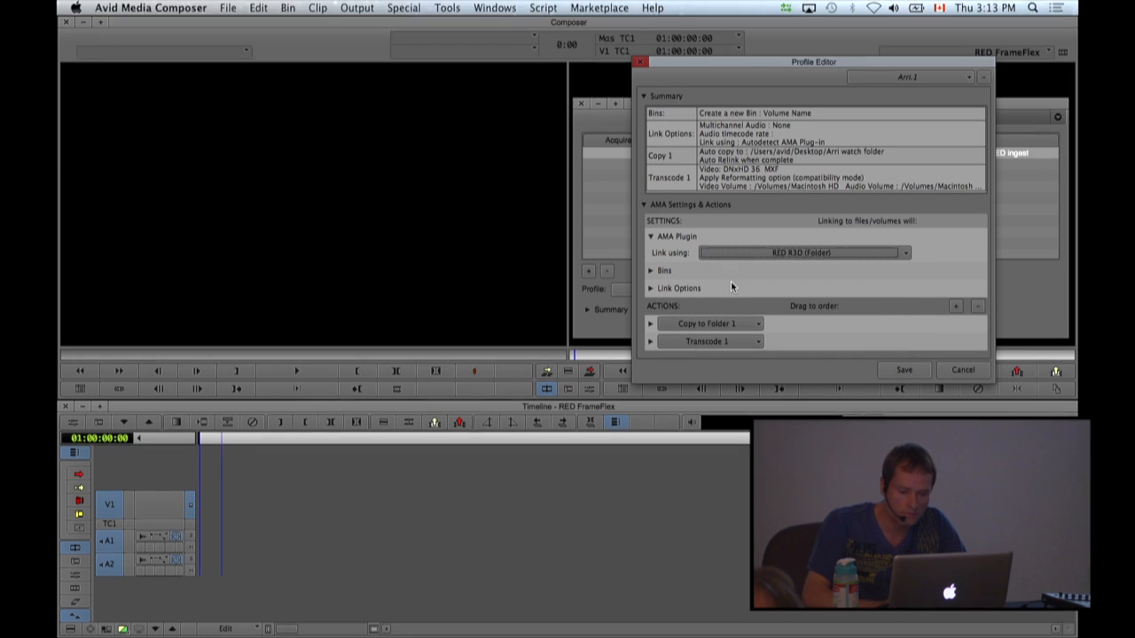
click(651, 271)
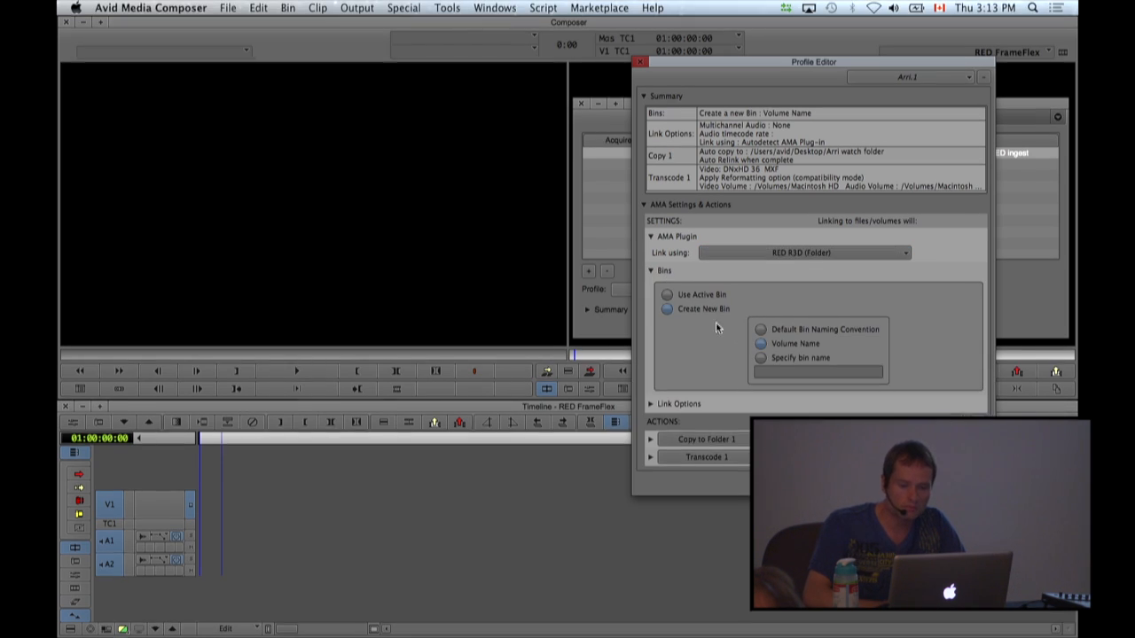
click(683, 299)
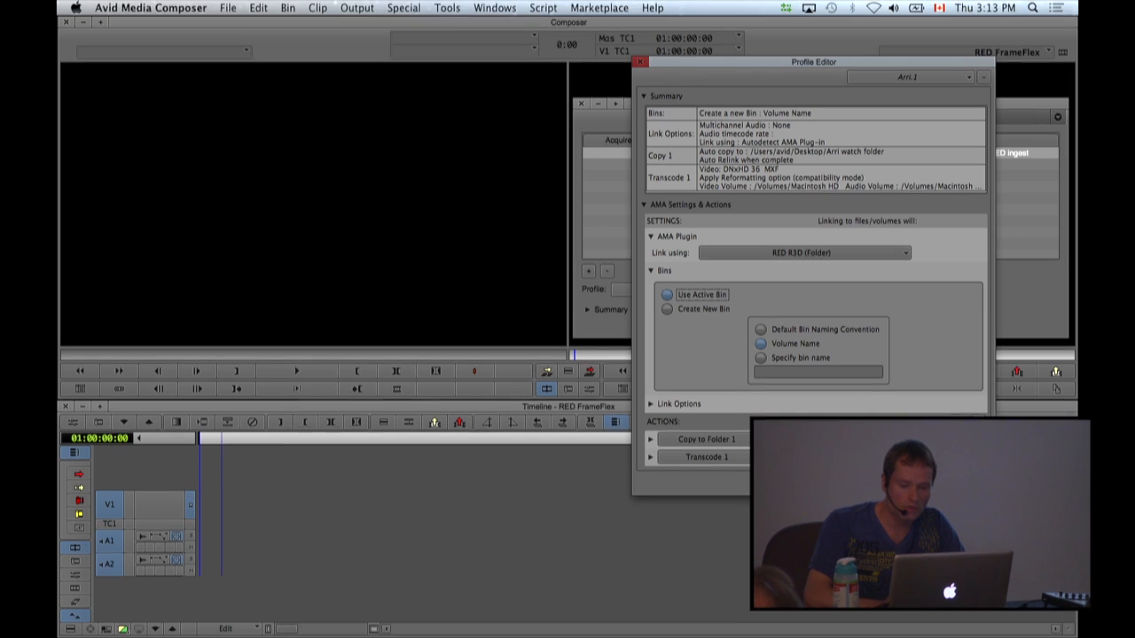
Switch to the Default Profile and set it to use the active bin and link using RED R3D (Folder).
click(876, 81)
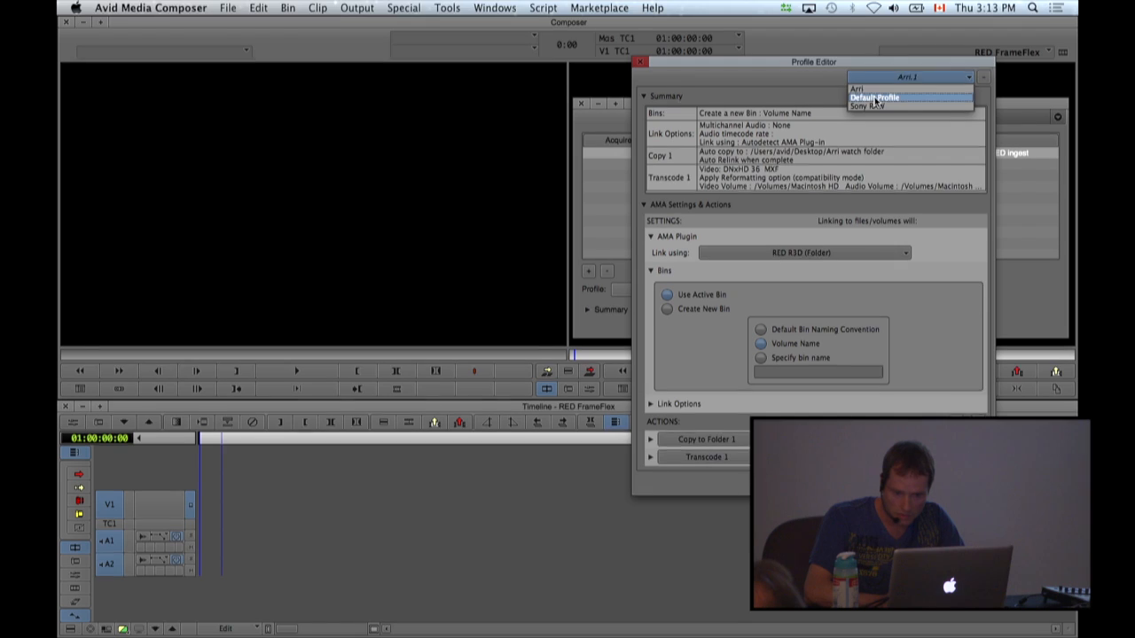
click(874, 100)
click(668, 251)
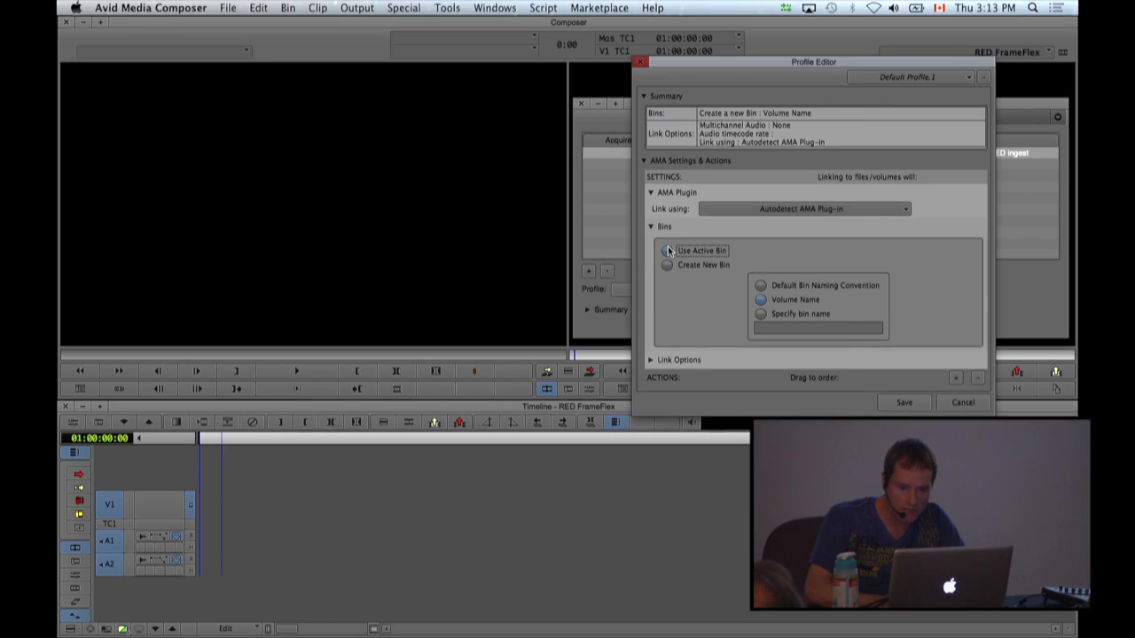
click(797, 211)
scroll(905, 261, down, 10)
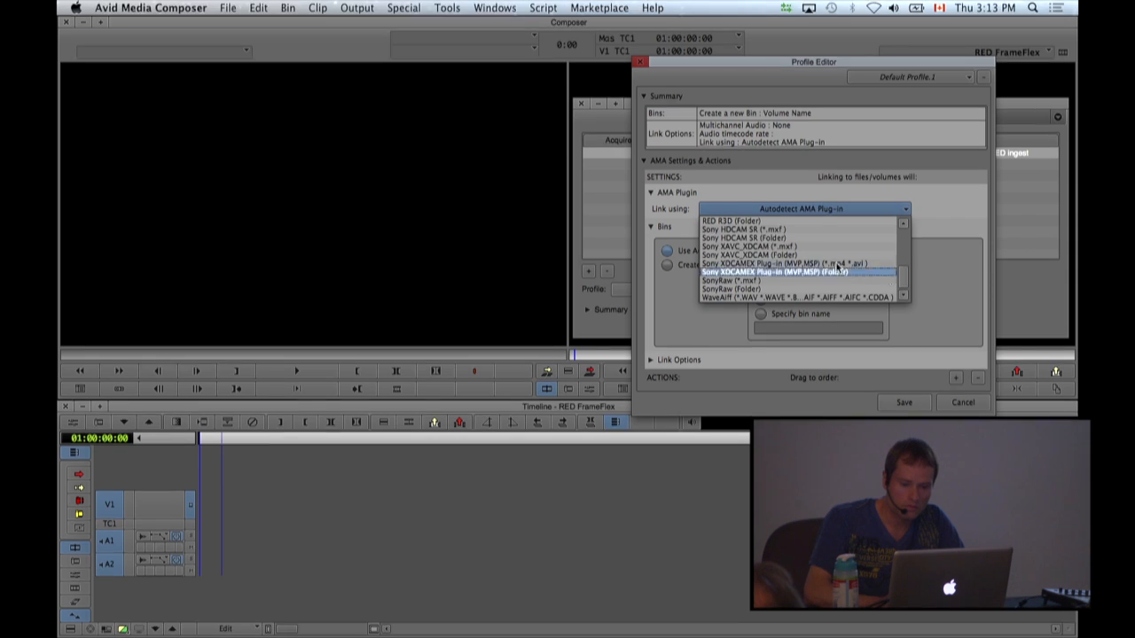
click(773, 220)
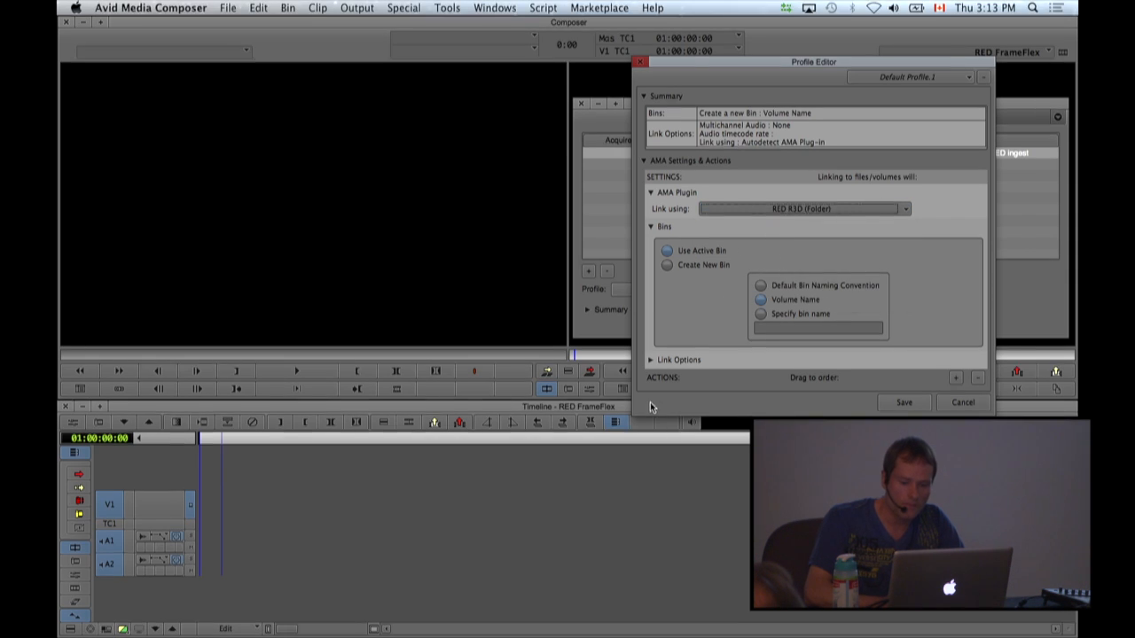
Add a Transcode action to the profile and set its codec to DNxHD 36 MXF.
click(956, 378)
click(705, 395)
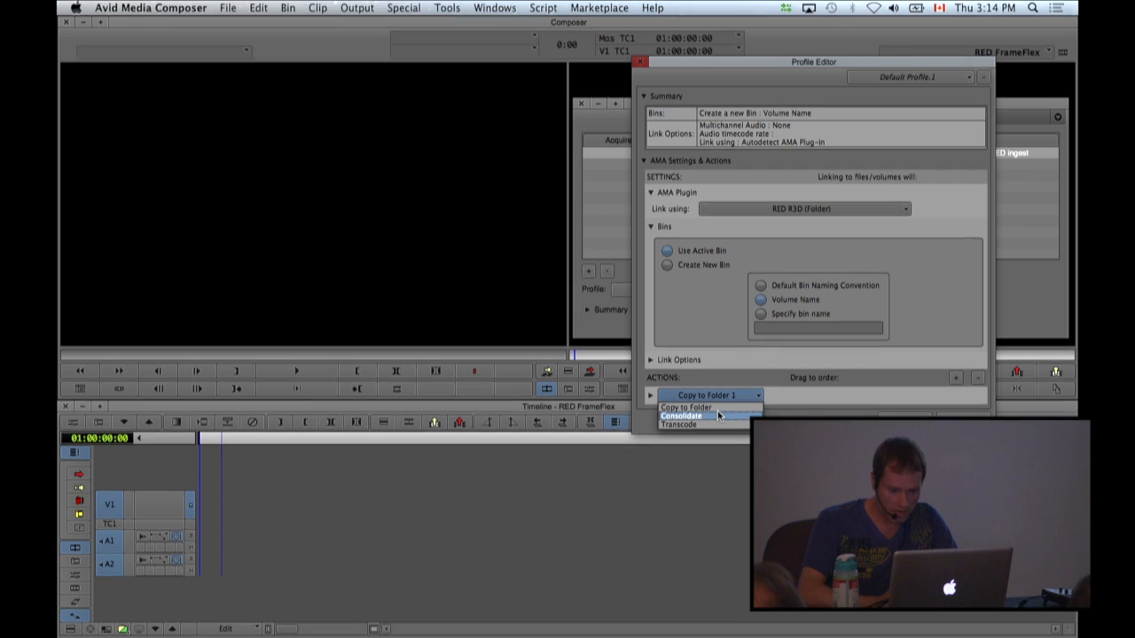
click(700, 424)
click(651, 395)
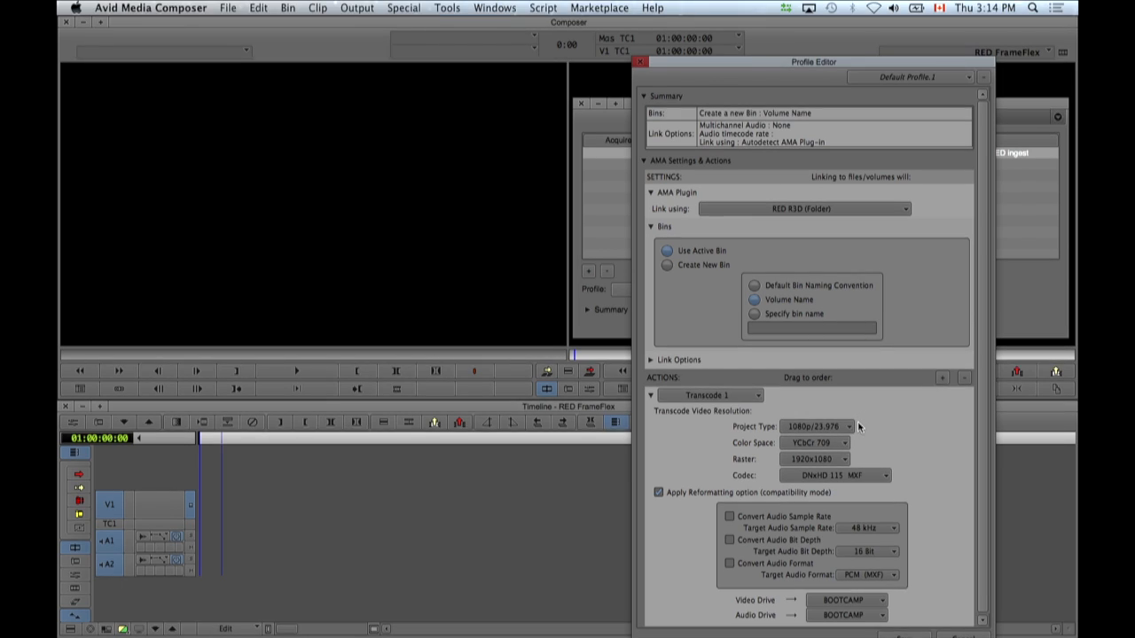
click(867, 476)
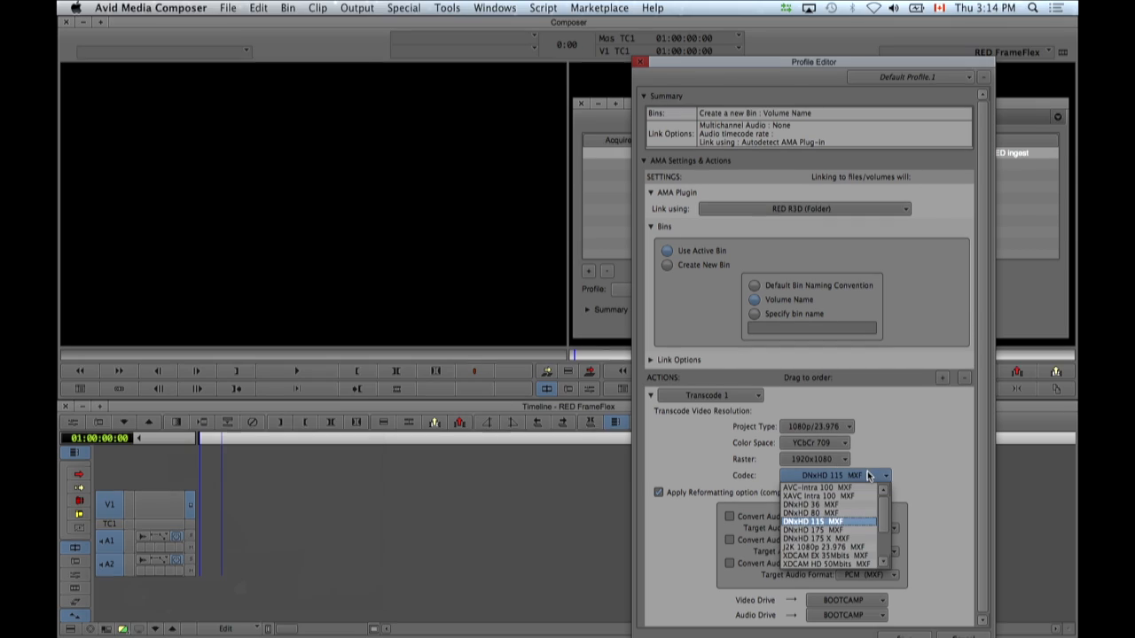
click(843, 505)
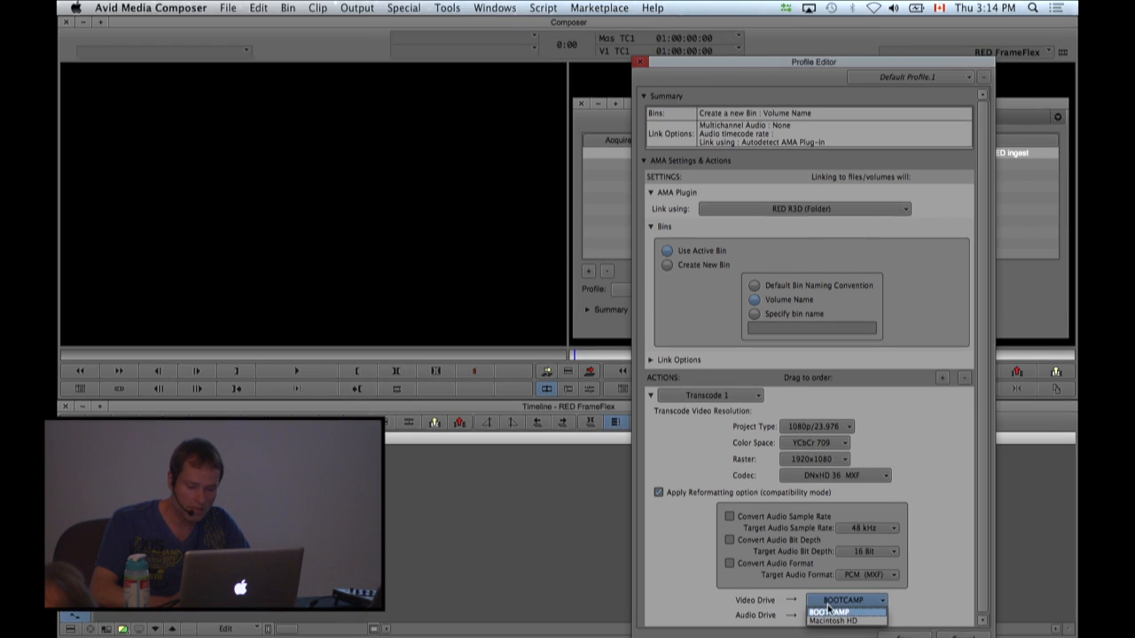
Set the transcode video and audio drives to Macintosh HD and save the profile as "RED".
click(823, 618)
click(829, 602)
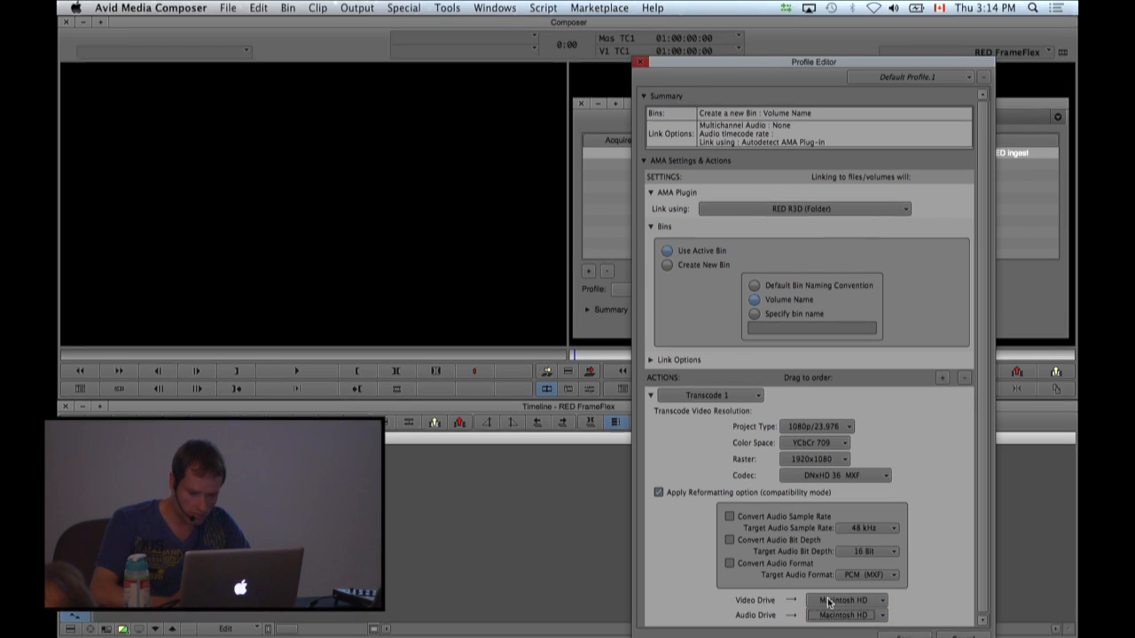
drag(871, 66, 871, 31)
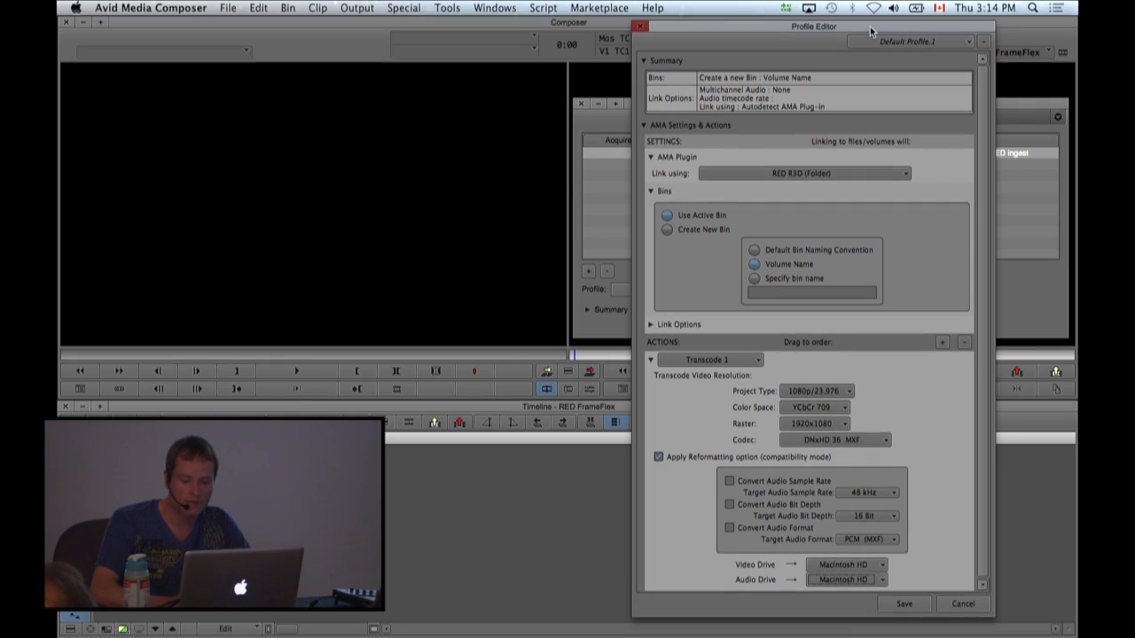
click(904, 604)
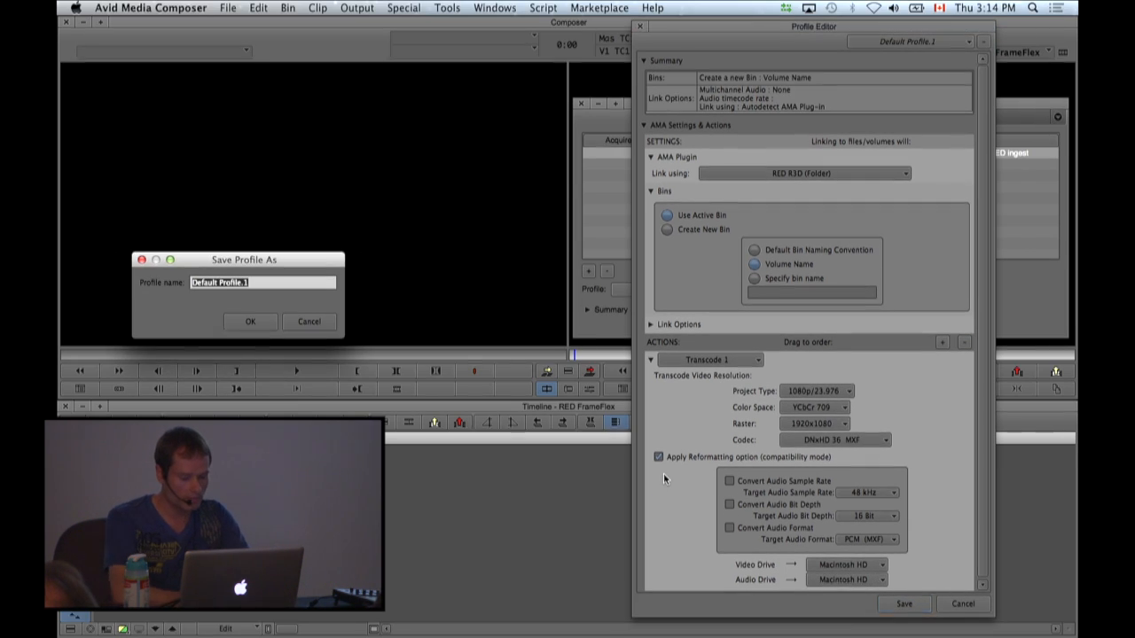
text(RED)
click(251, 321)
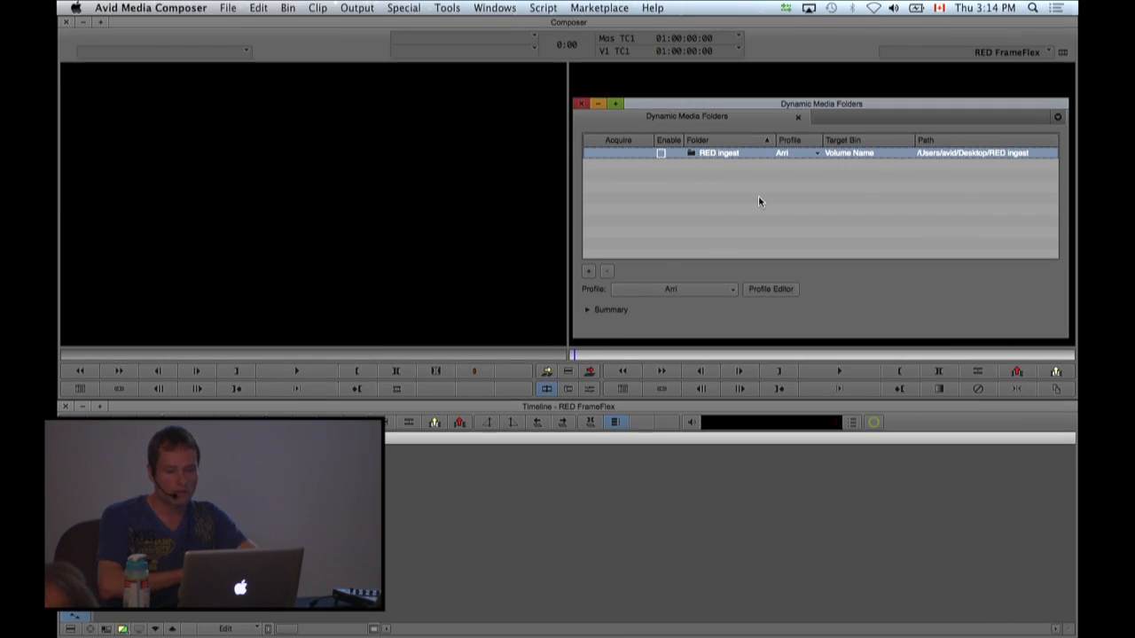
Assign the RED profile to the RED ingest folder and enable that dynamic media folder.
click(688, 288)
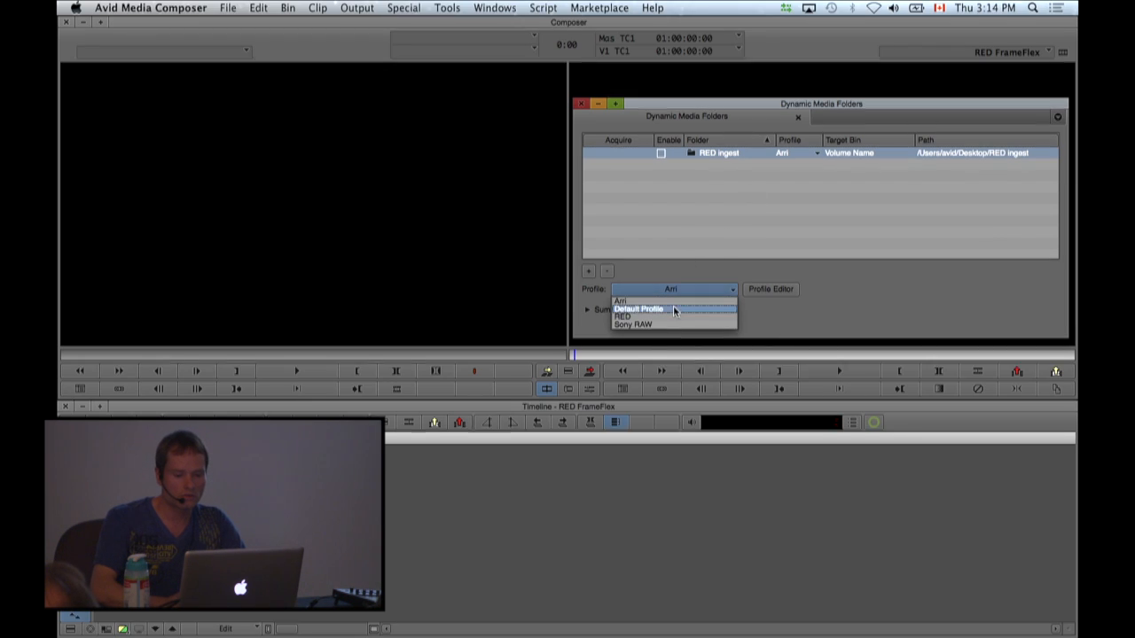
click(671, 316)
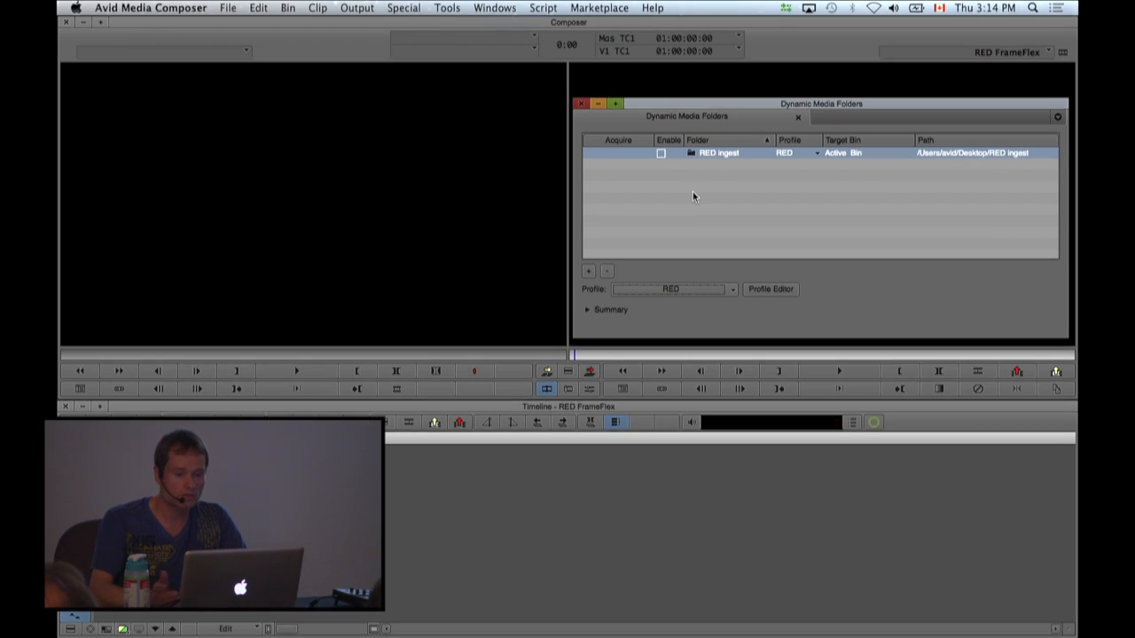
click(661, 154)
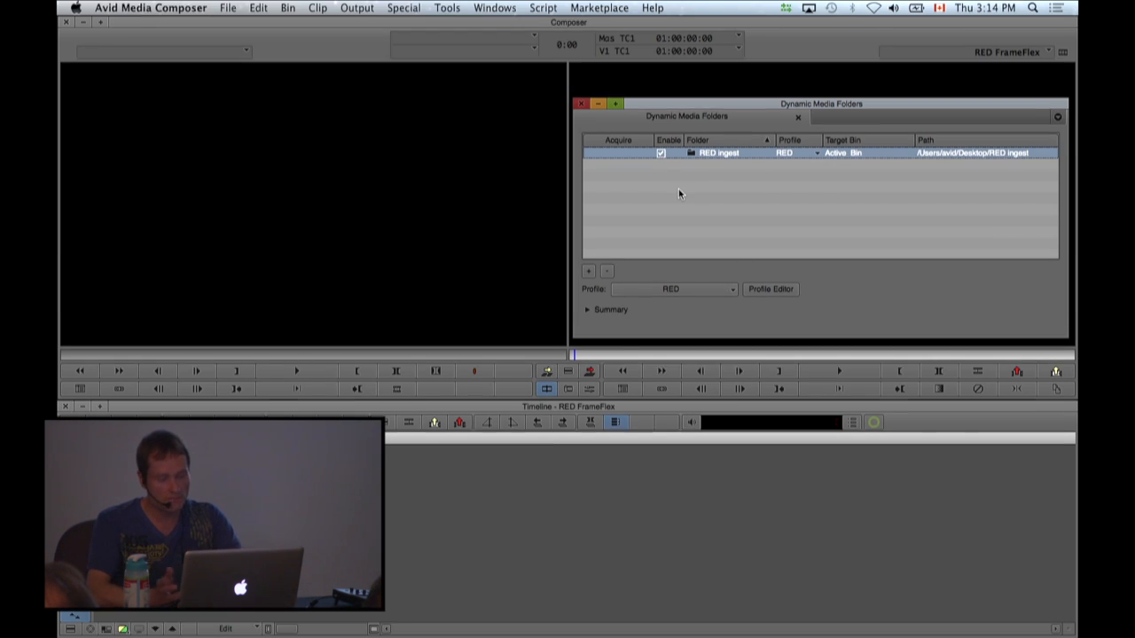
Switch to the Finder desktop, then open the RED ingest folder and move its window clear of the desktop folders.
key(F11)
key(F11)
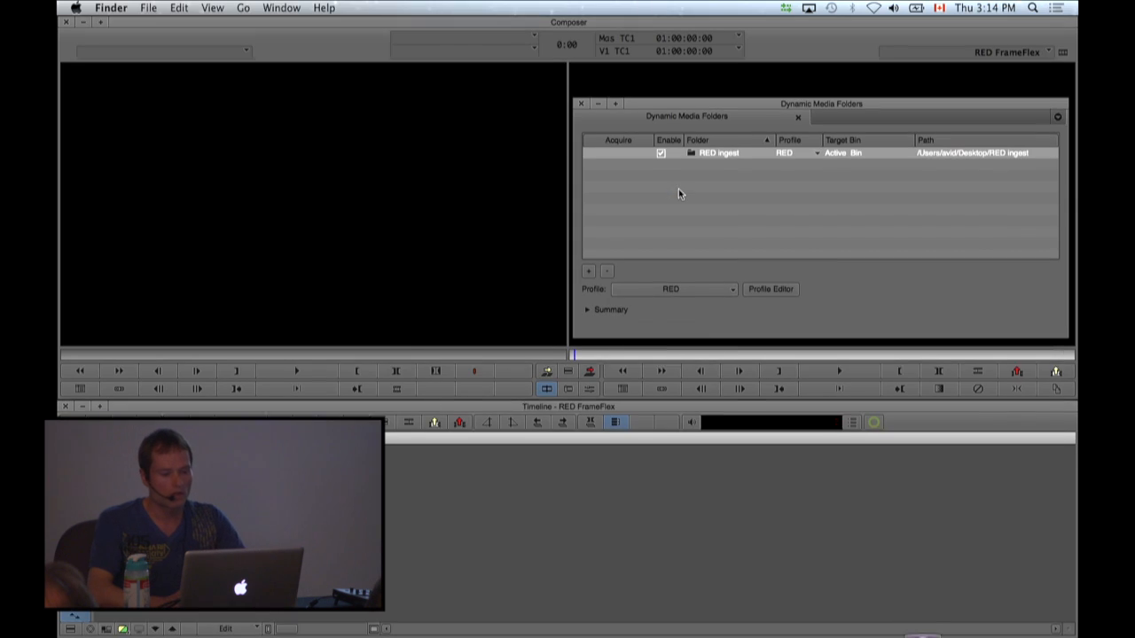
click(467, 159)
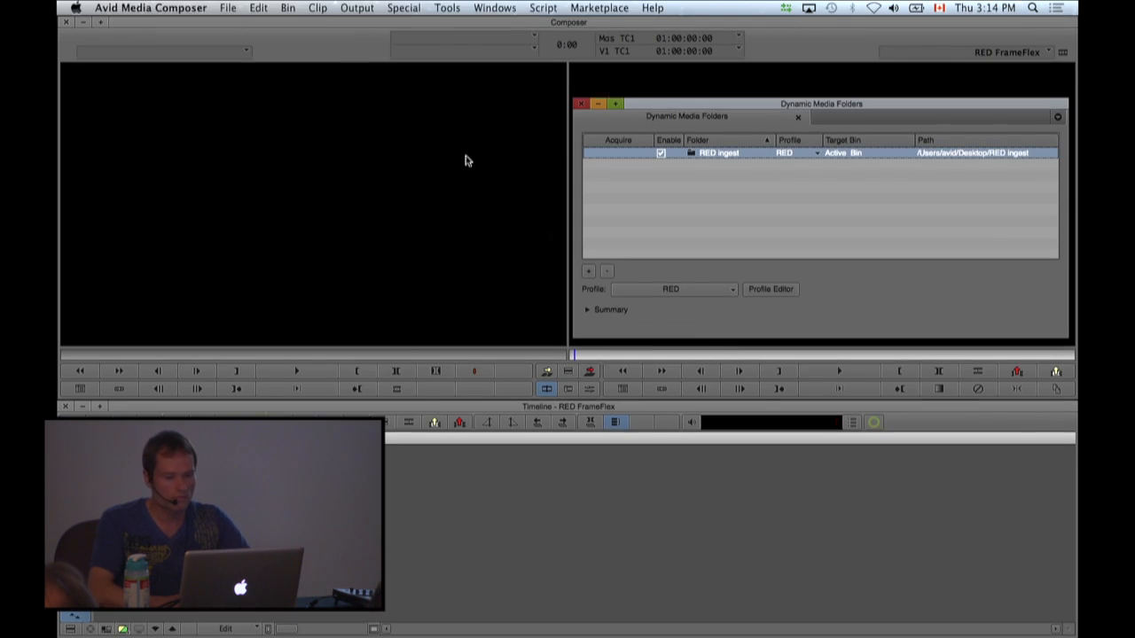
click(151, 8)
click(124, 118)
click(151, 8)
click(155, 91)
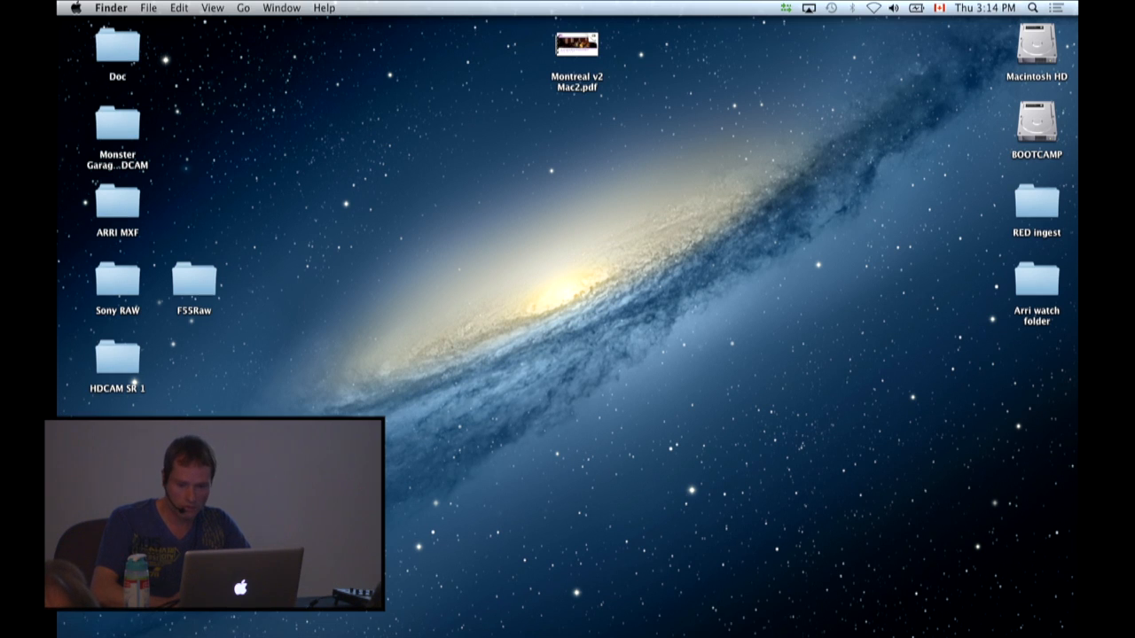
double_click(1039, 200)
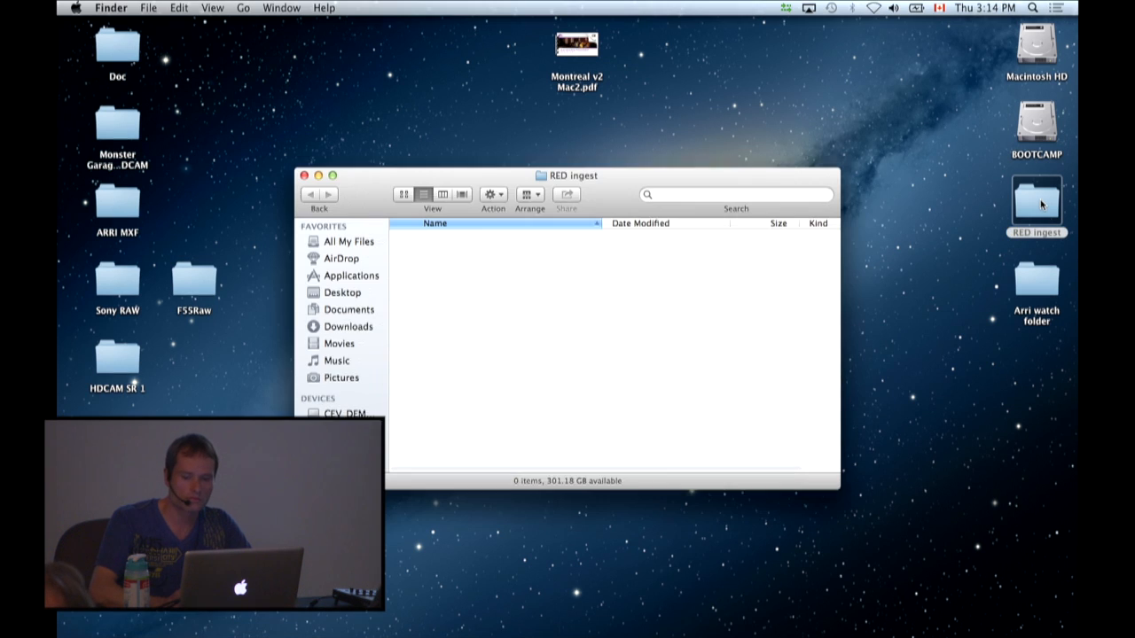
drag(611, 195, 830, 331)
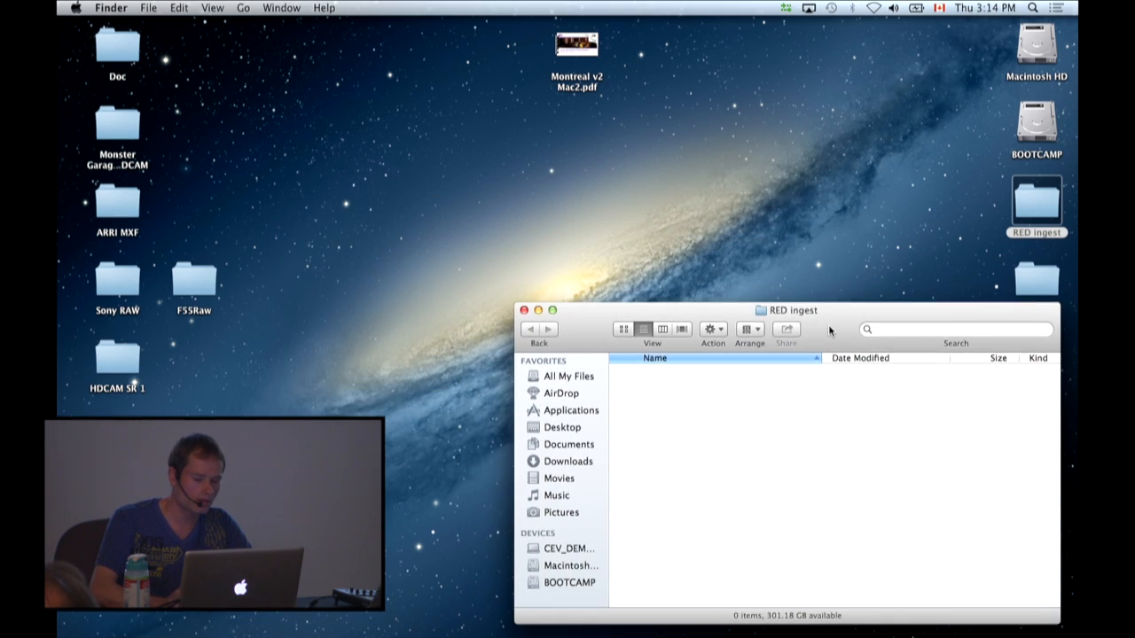
Open the Red Roll 1 folder, place its window beside RED ingest, and move A001_C002_080208.RDC into the RED ingest folder.
double_click(472, 4)
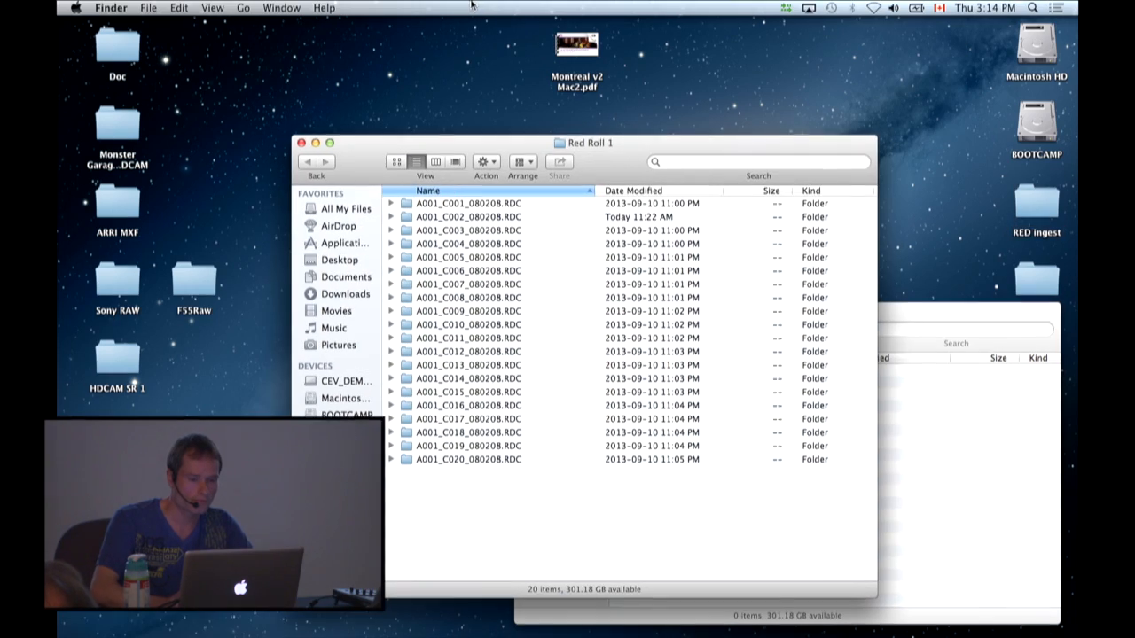
drag(513, 137, 236, 45)
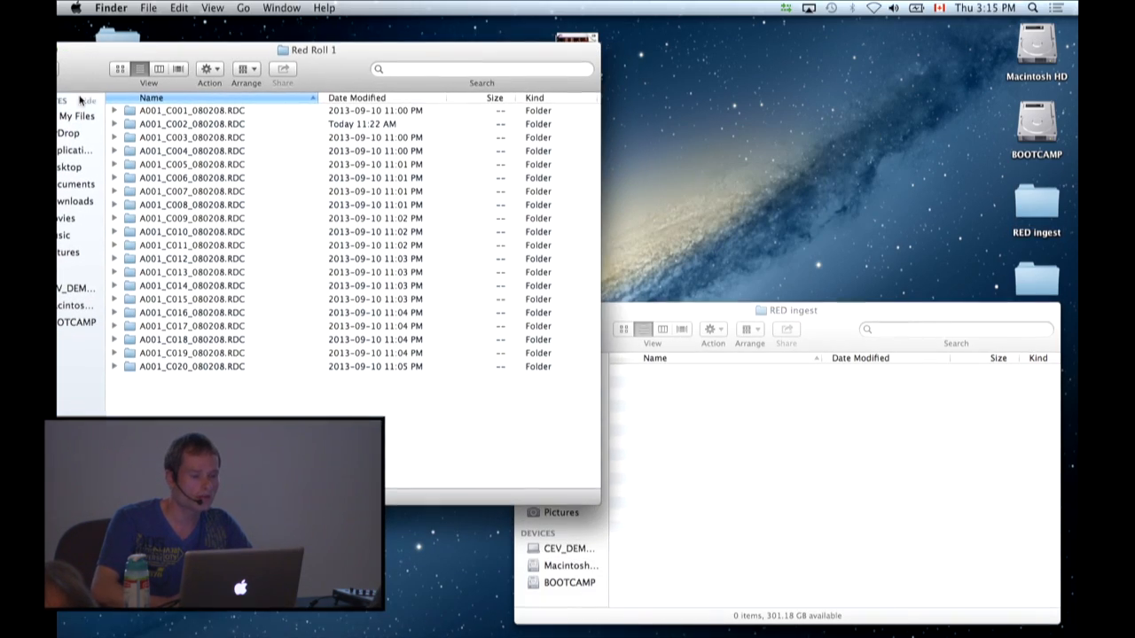
drag(127, 126, 833, 480)
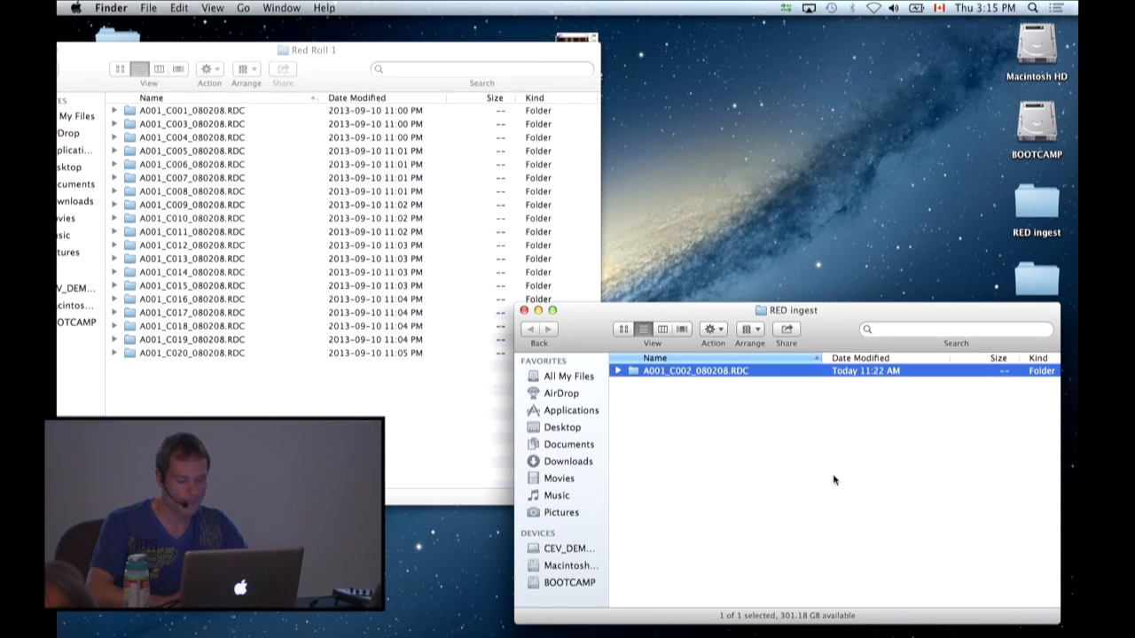
Switch back to Avid Media Composer, reposition the Dynamic Media Folders window, and bring the RED bin to the front.
key(super+Tab)
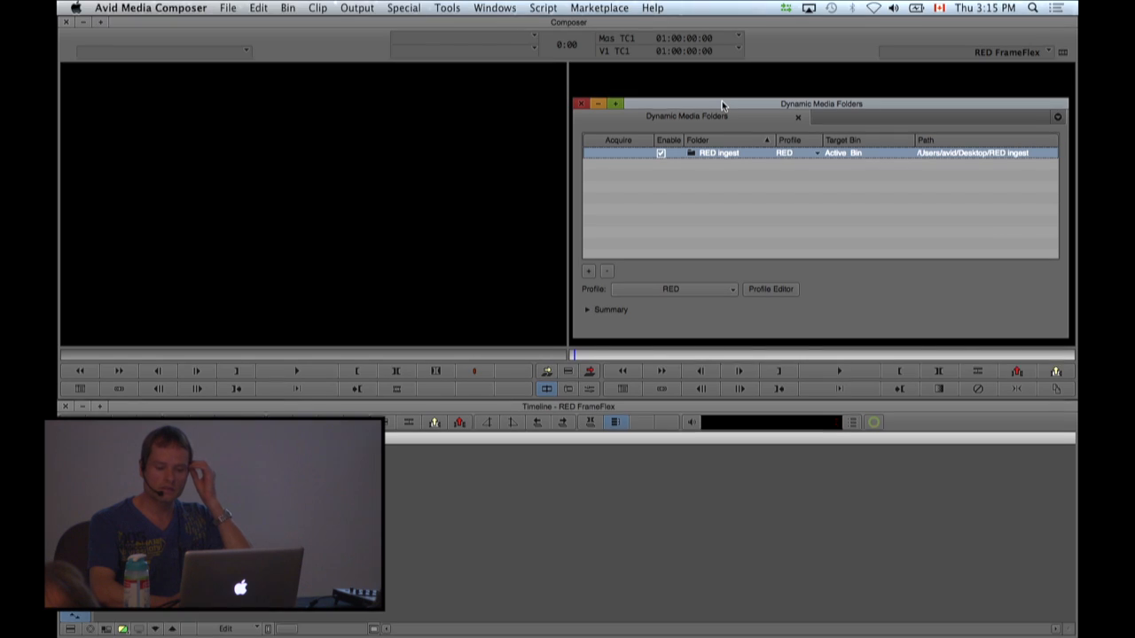
drag(728, 106, 712, 107)
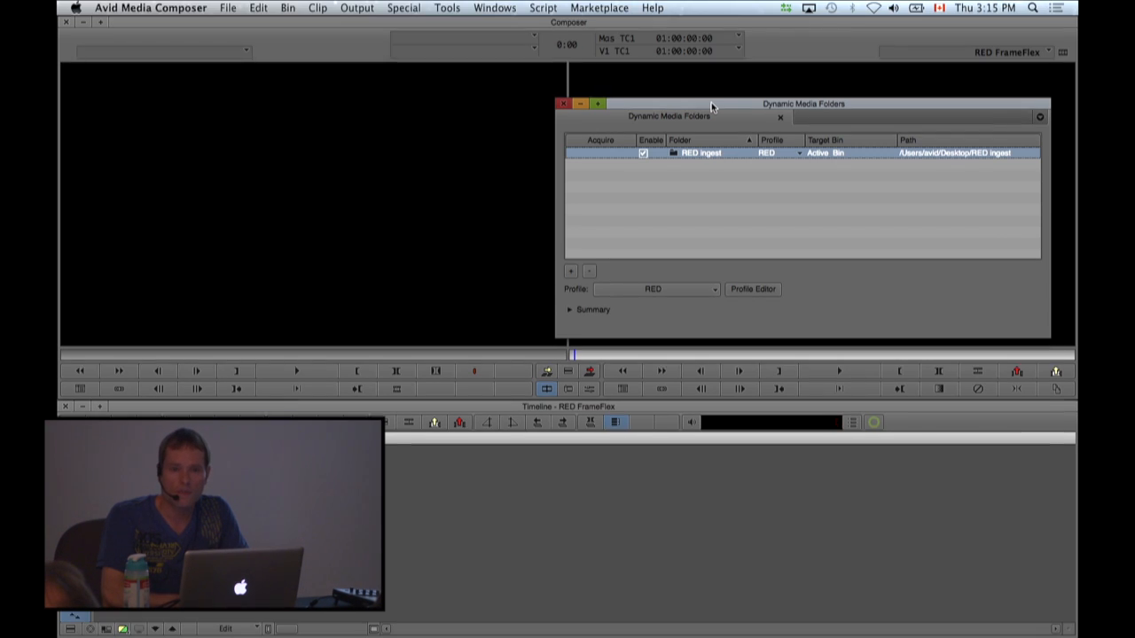
drag(711, 107, 723, 106)
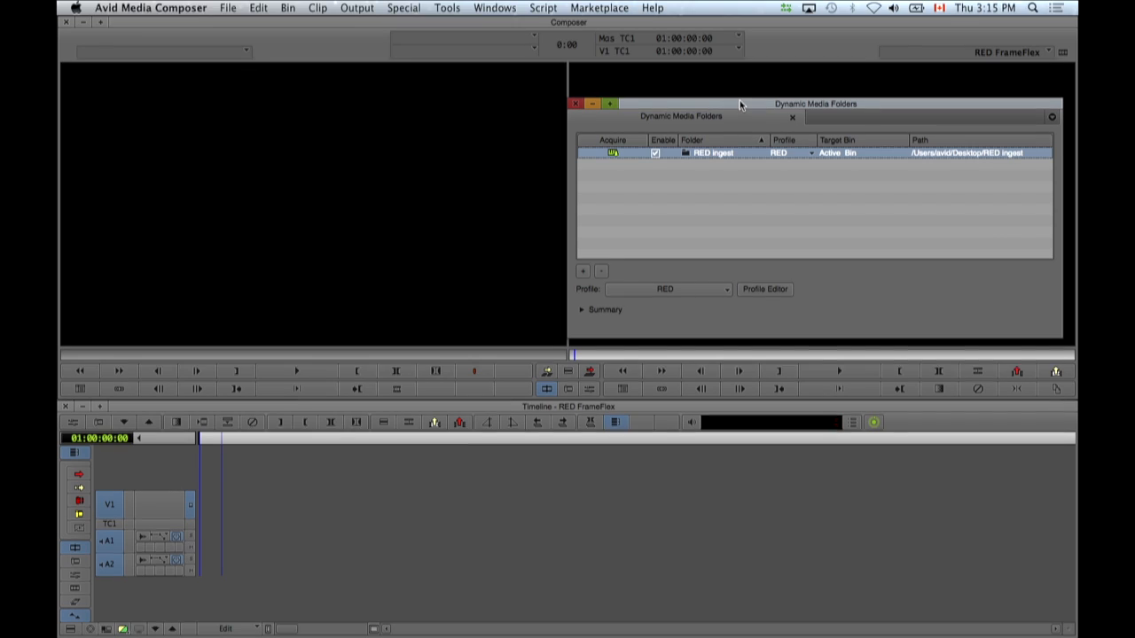
drag(741, 105, 741, 108)
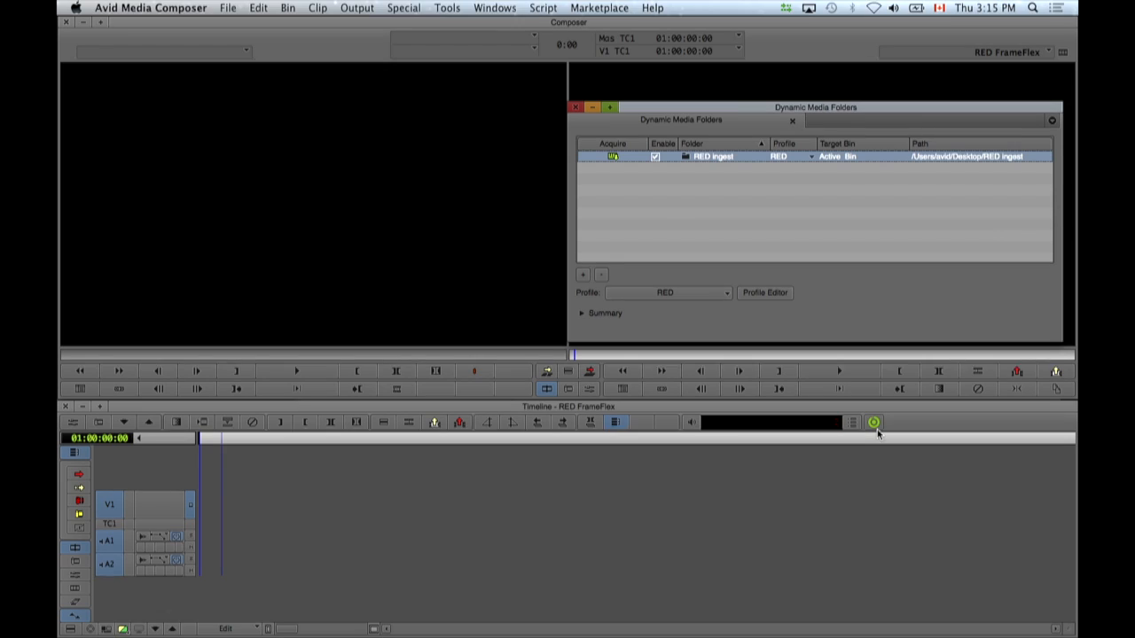
click(509, 8)
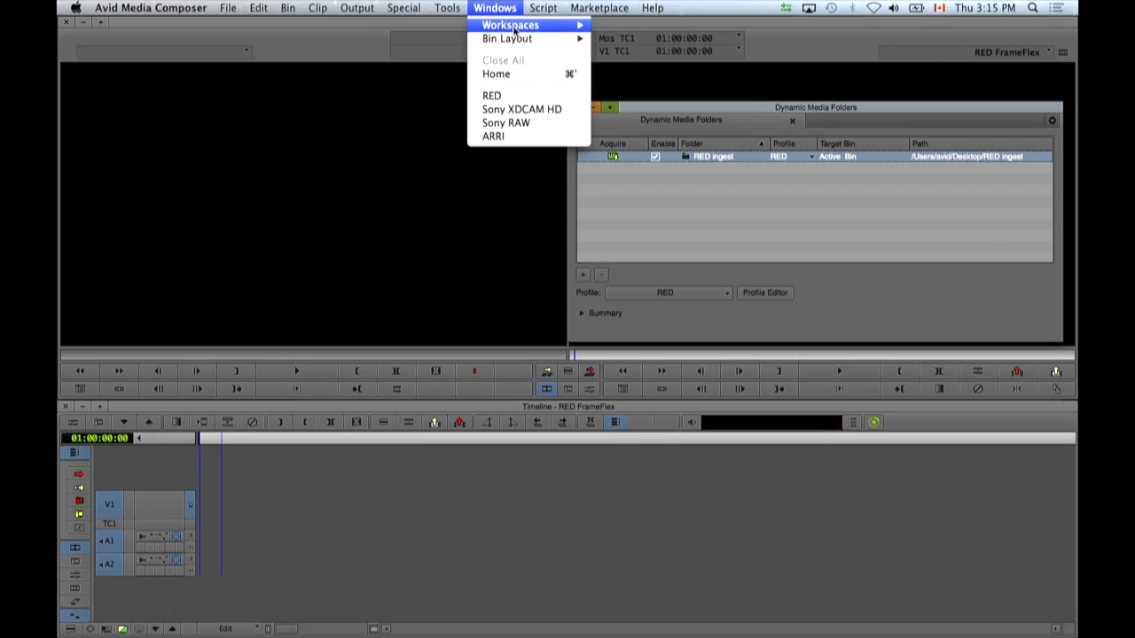
click(512, 96)
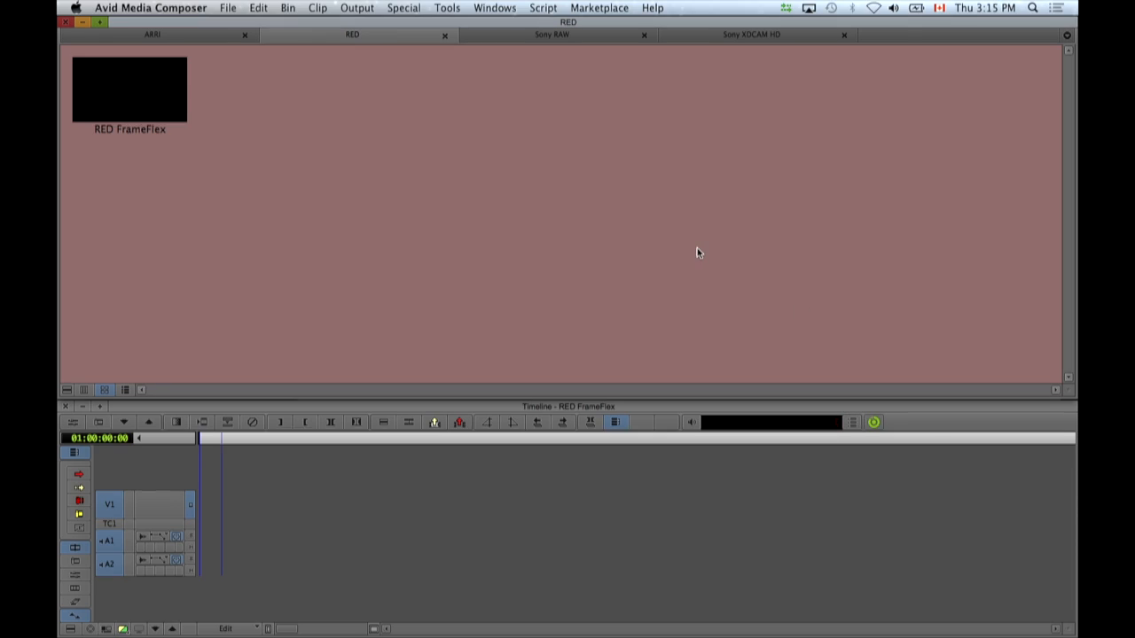
Reopen Dynamic Media Folders, acquire the new clips from the RED ingest folder, and return to the RED bin.
click(874, 423)
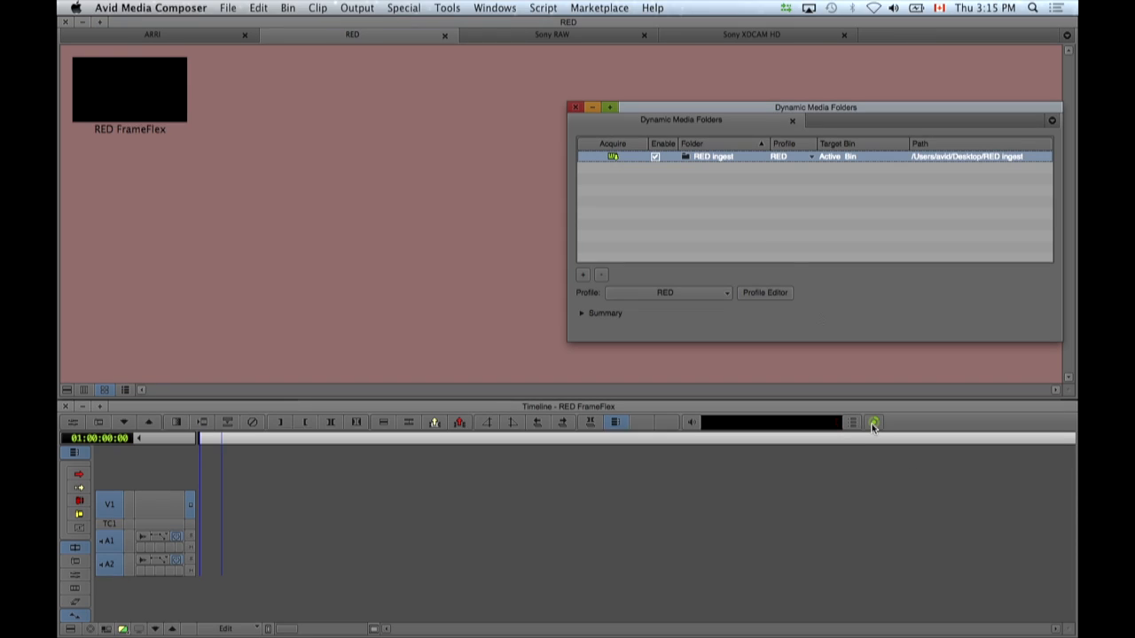
click(614, 157)
click(460, 177)
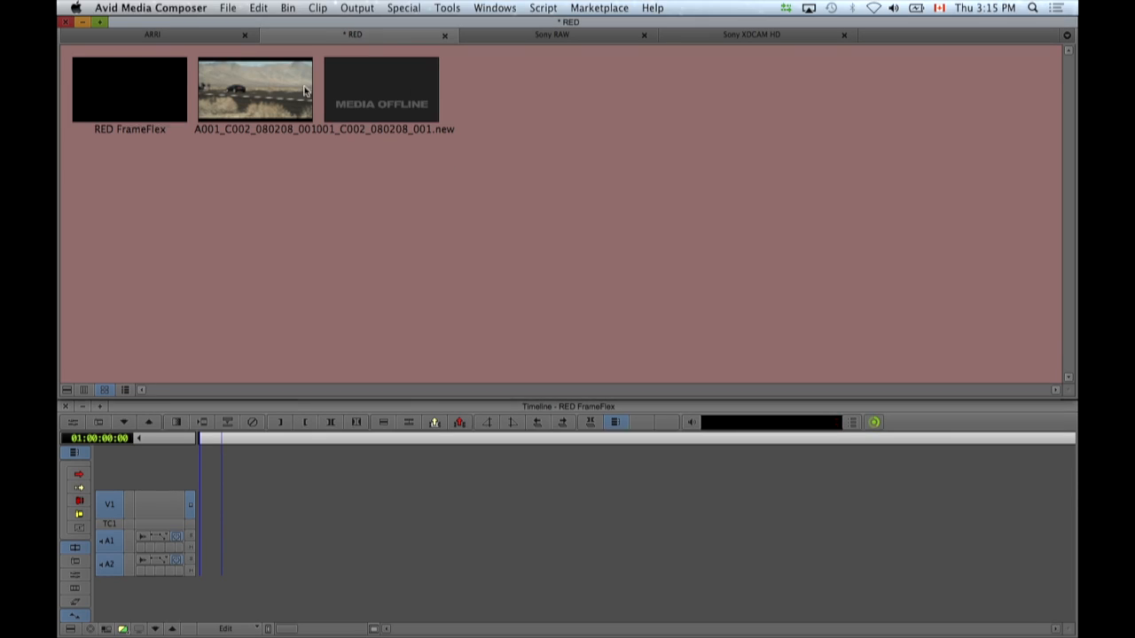
Load the A001_C002_080208_001.new clip into the source monitor and refresh the Background Queue.
click(251, 92)
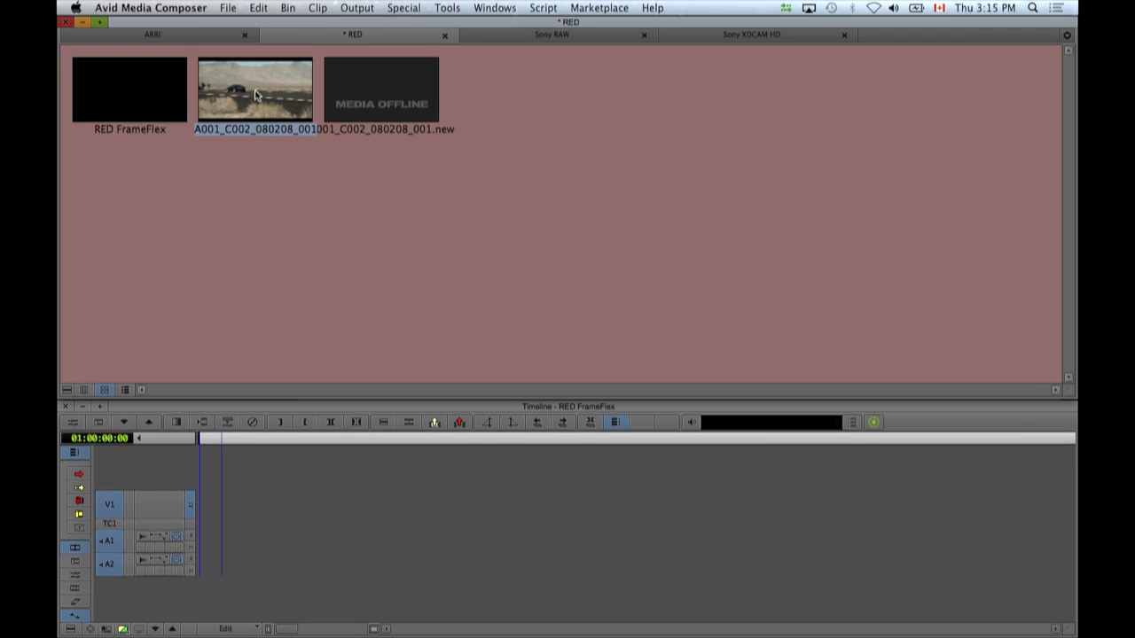
click(375, 90)
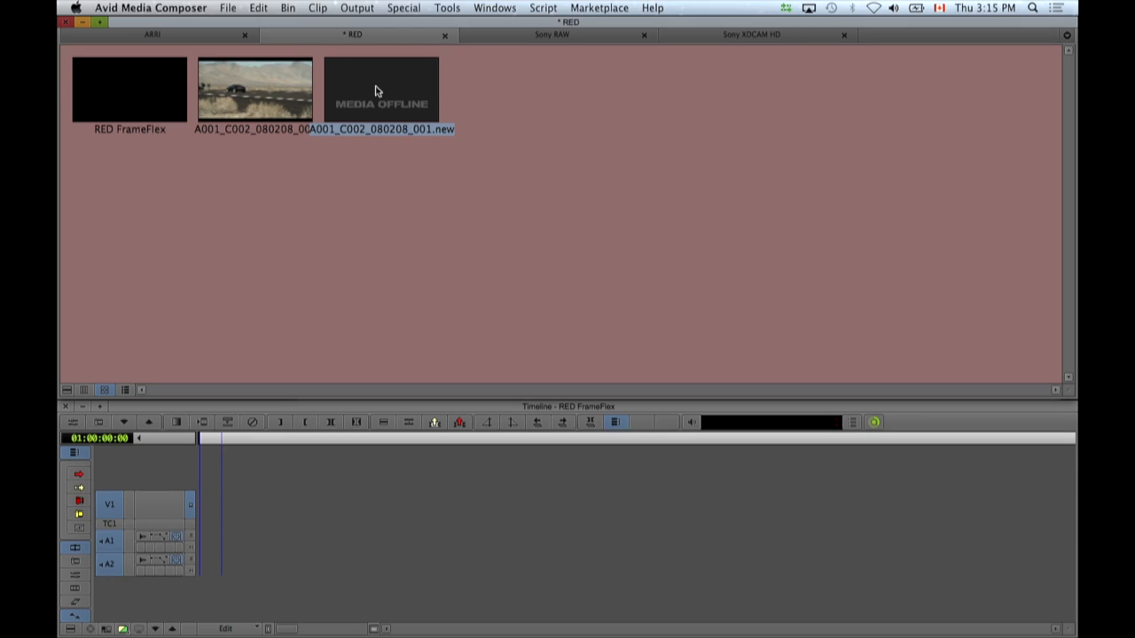
double_click(375, 91)
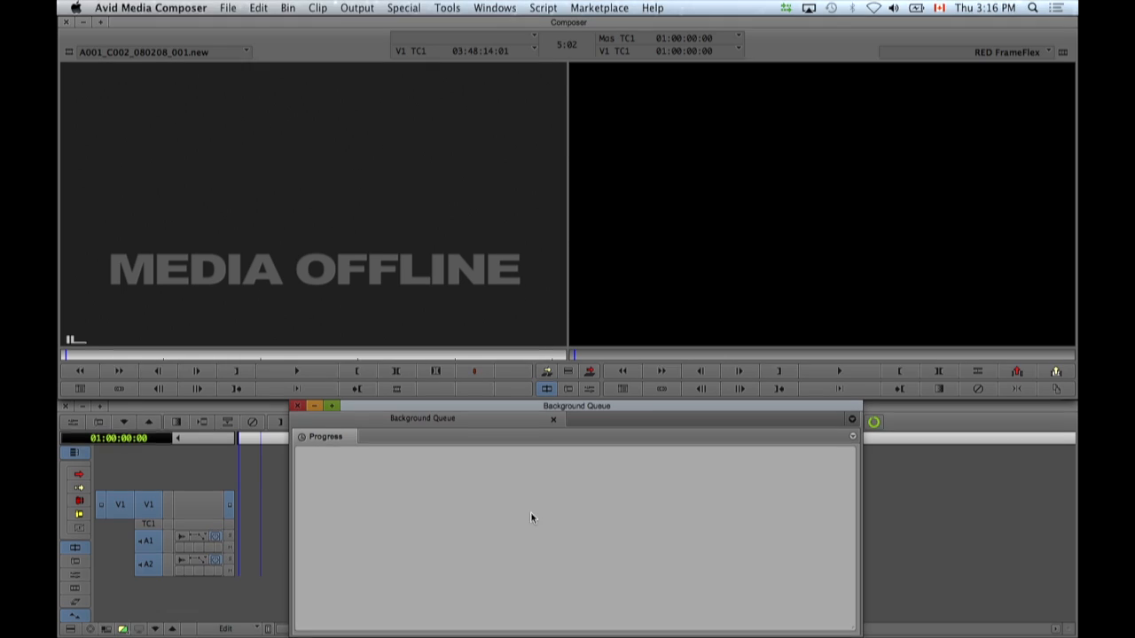
right_click(531, 515)
click(554, 523)
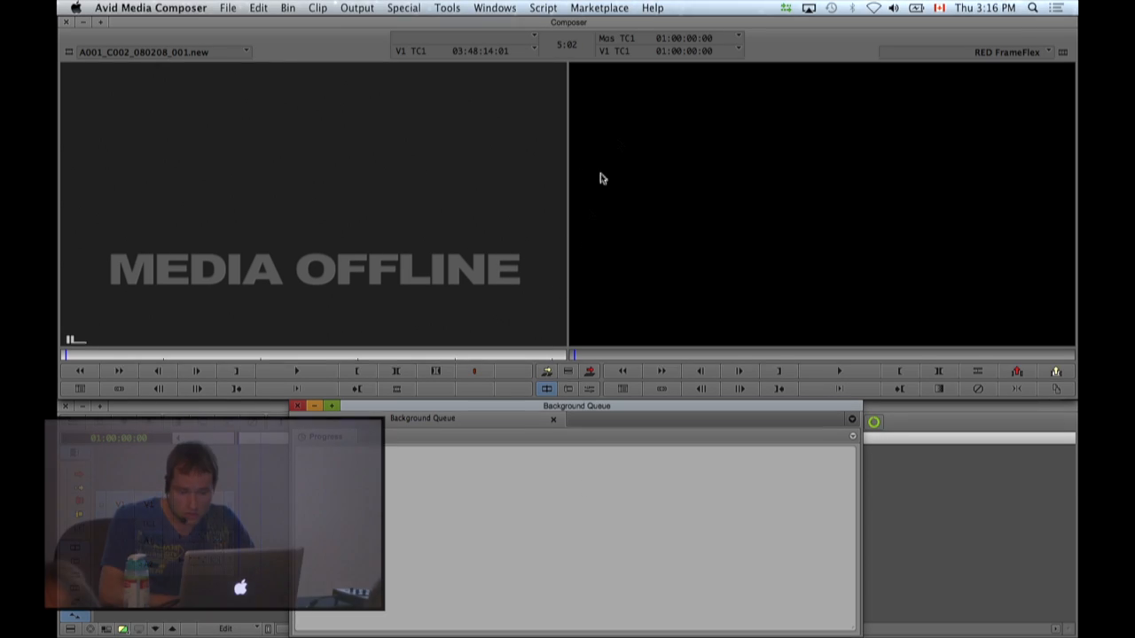
Load the Sony XDCAM HD sequence from its bin into the timeline and play a section while the transcode runs.
click(511, 7)
click(520, 110)
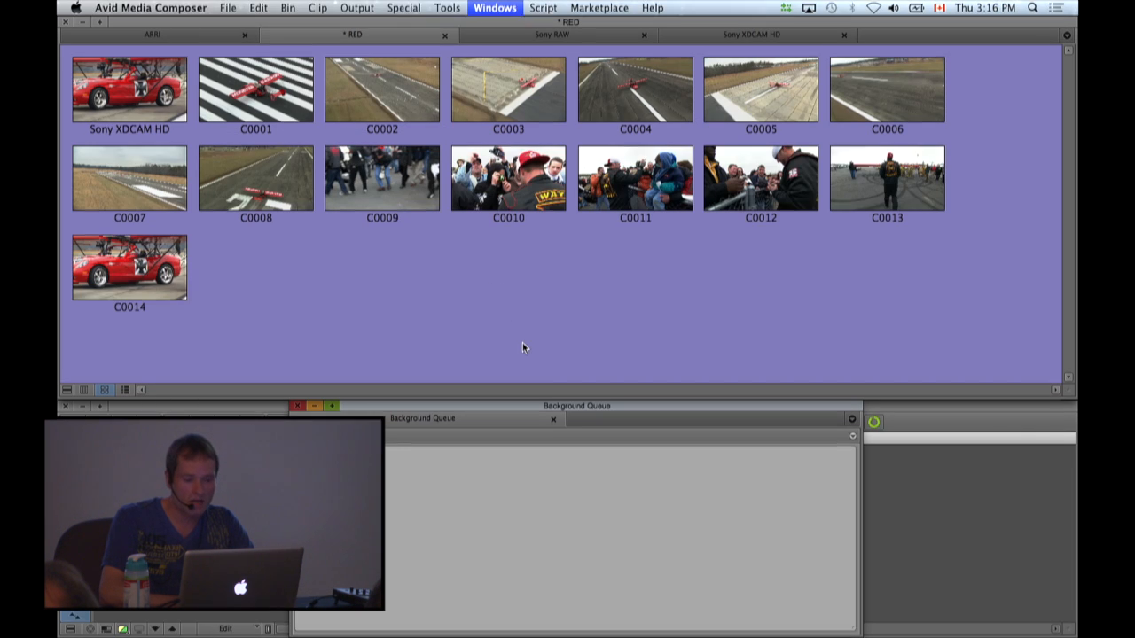
double_click(139, 107)
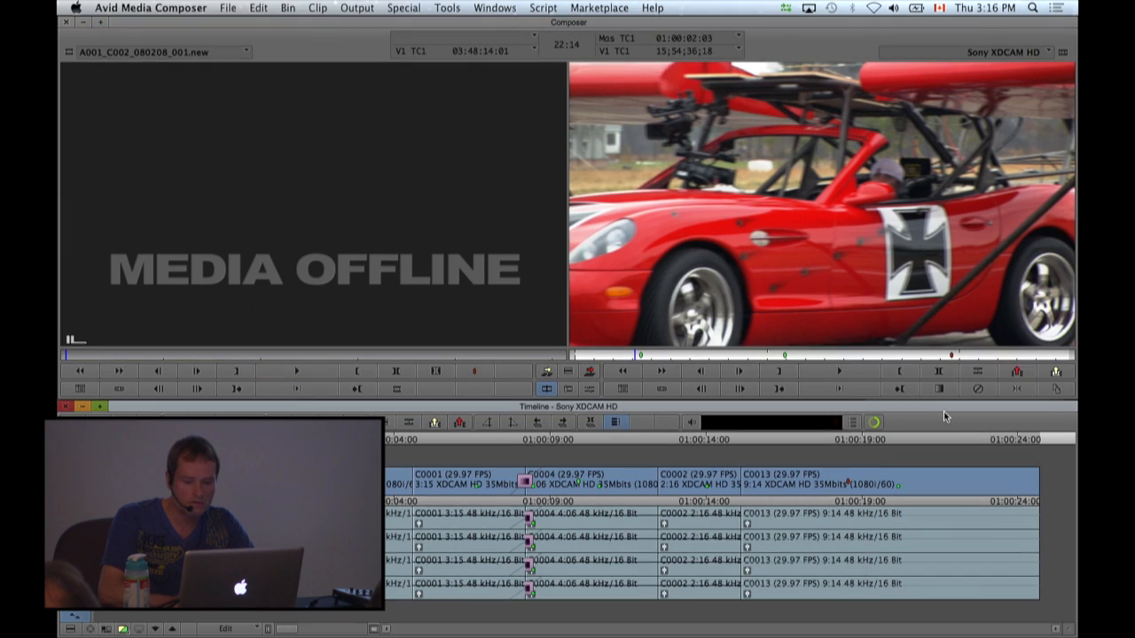
click(498, 459)
drag(514, 461, 368, 461)
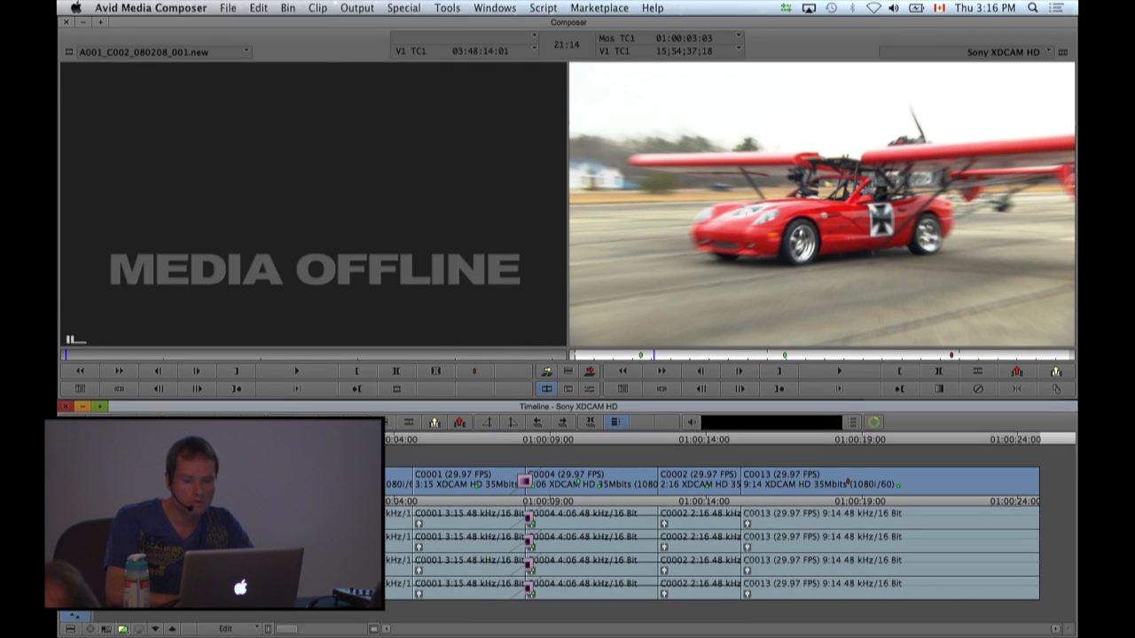
key(space)
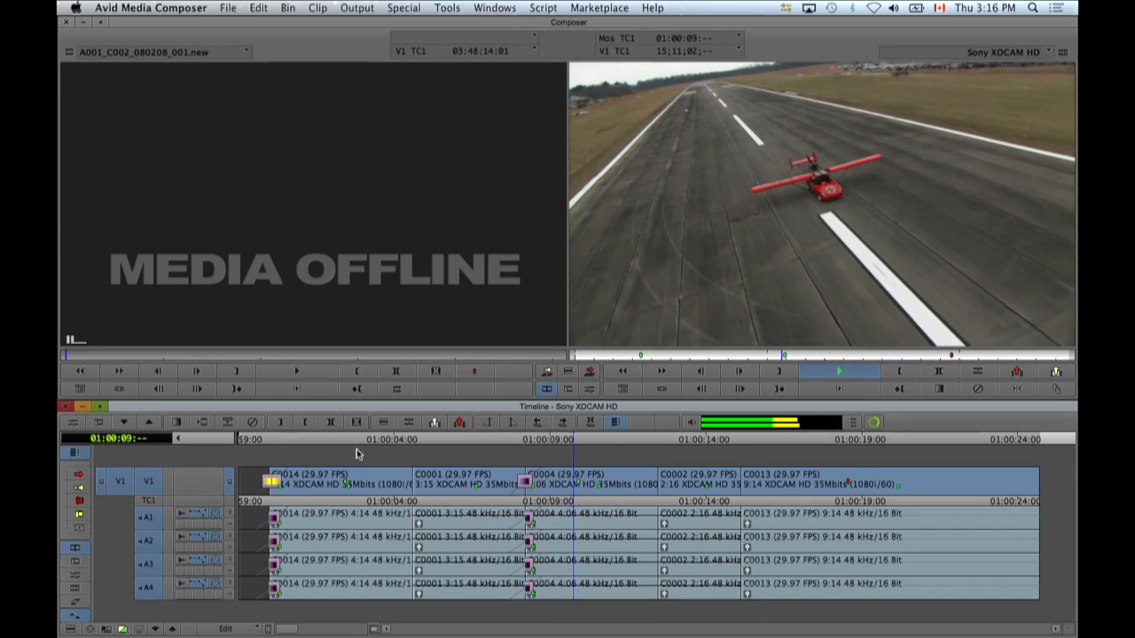
key(space)
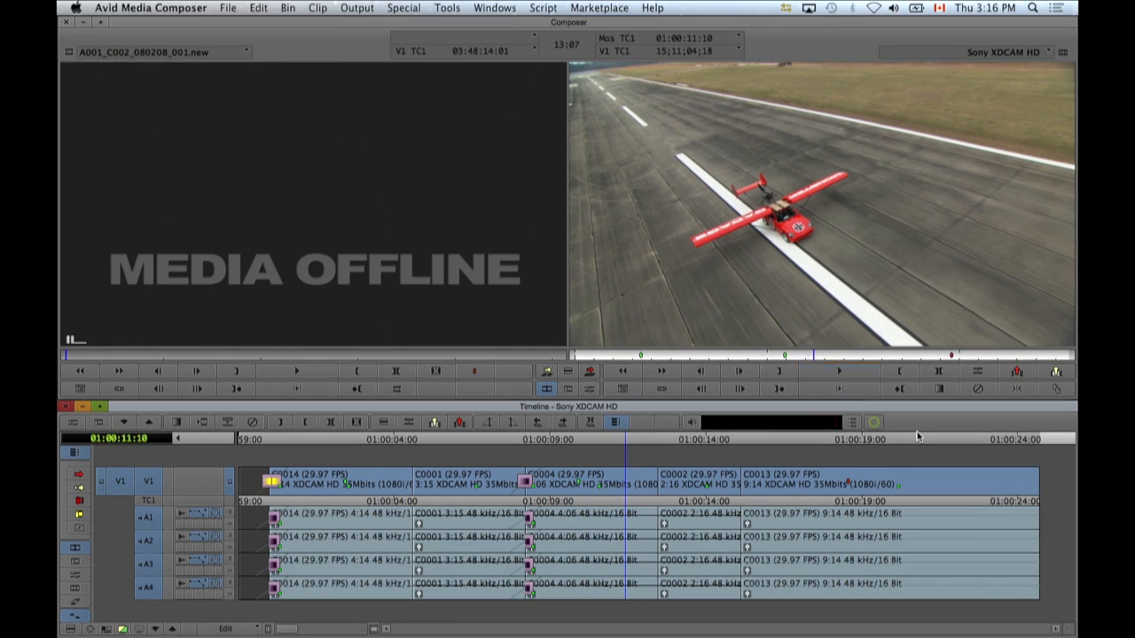
Open the Background Queue in the web browser through Avid Background Services and reload its progress page.
click(784, 11)
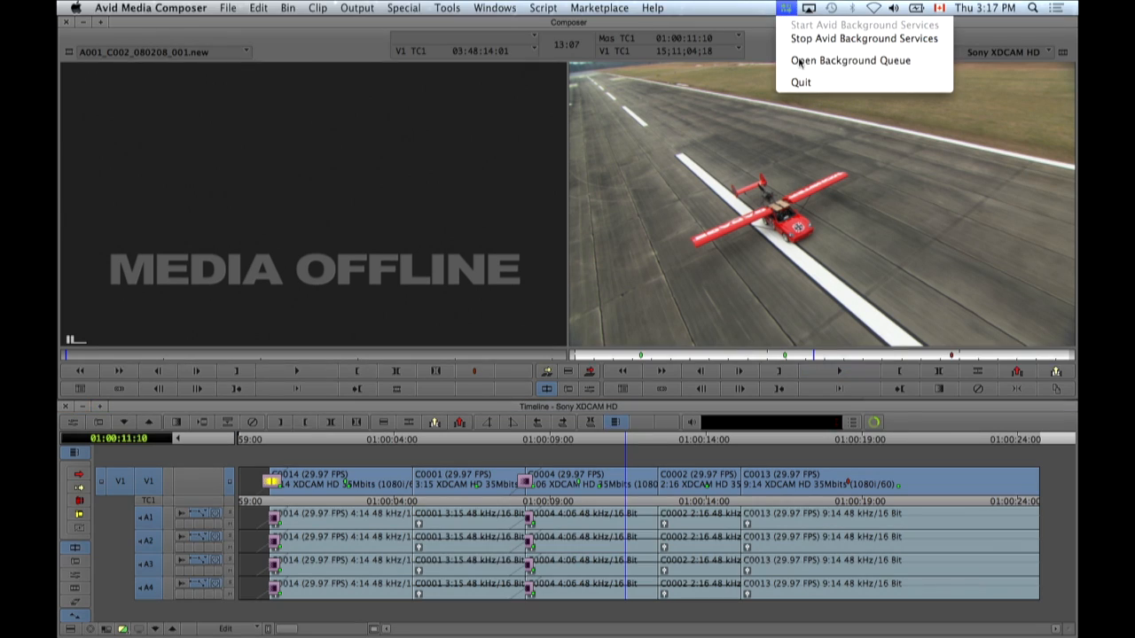
click(808, 63)
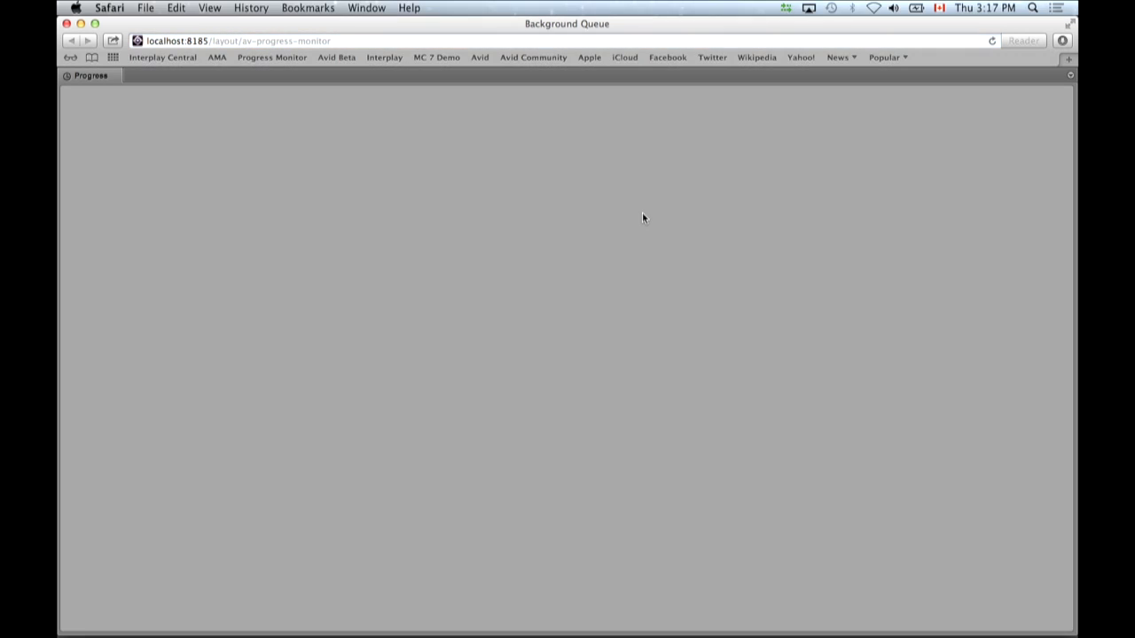
right_click(439, 313)
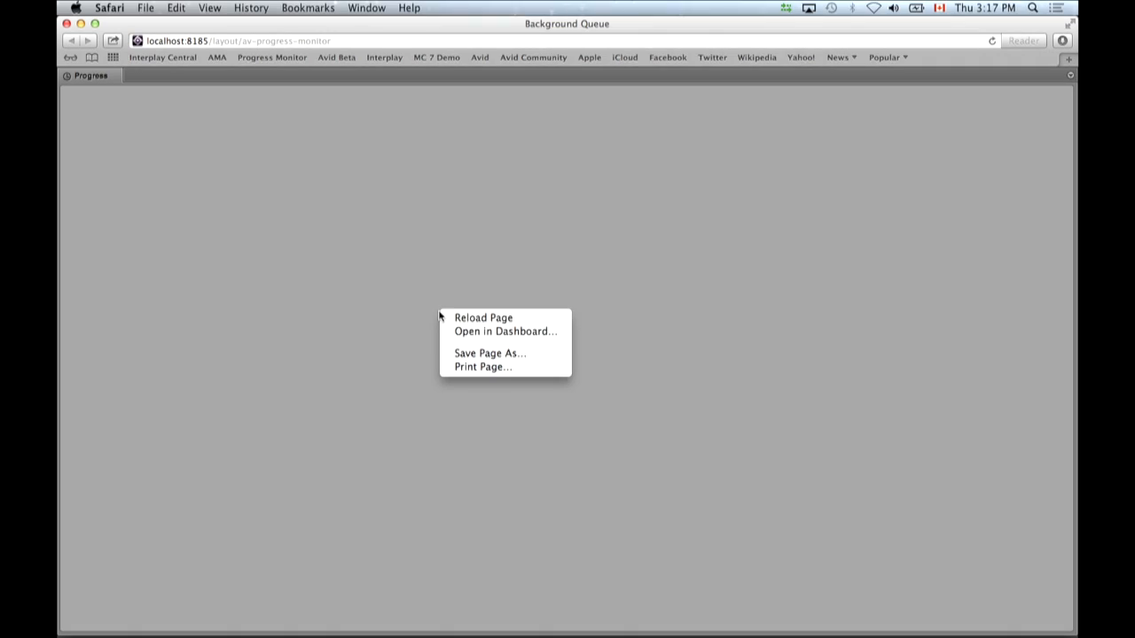
click(475, 319)
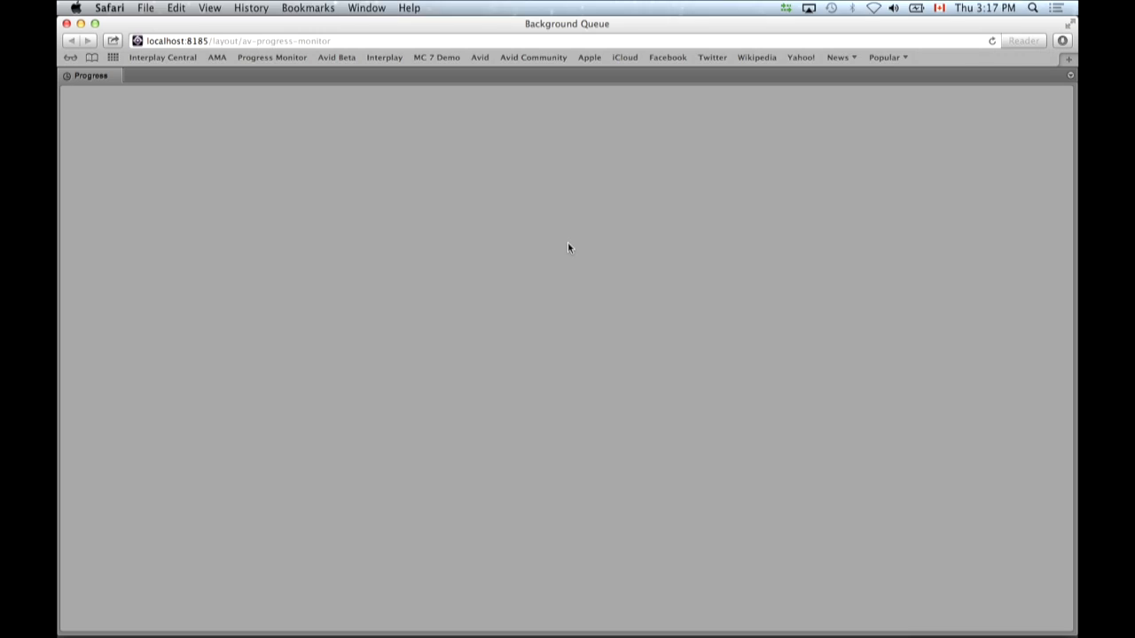
Switch back to Avid Media Composer, focus the source monitor, and scrub through the transcoded A001_C002_080208_001.new clip.
key(super+Tab)
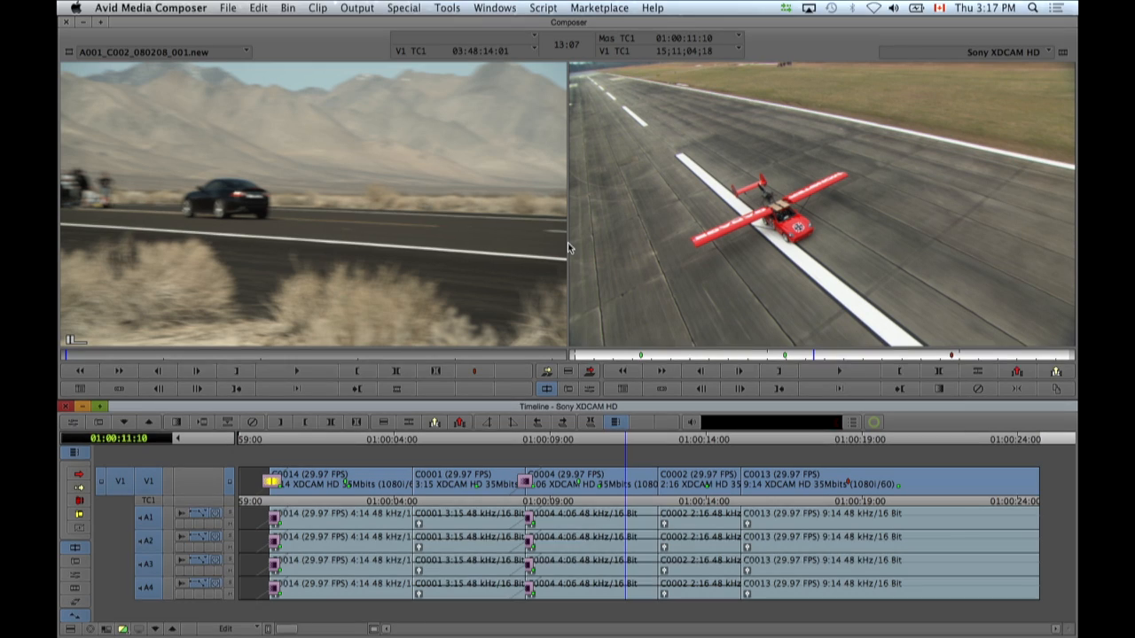
click(261, 188)
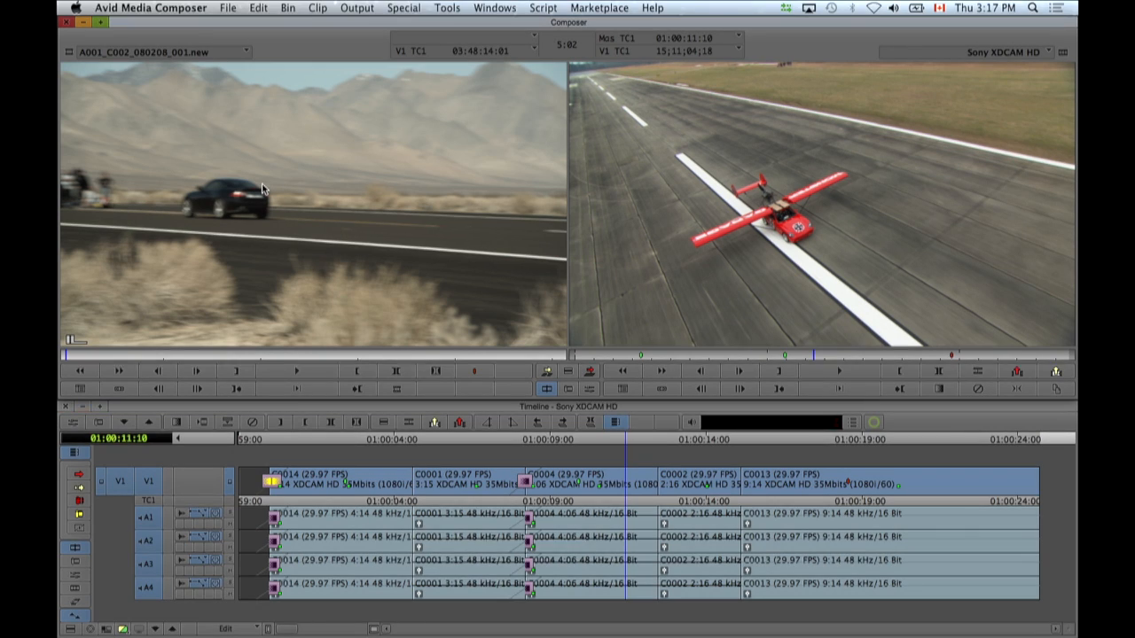
key(super+grave)
click(366, 116)
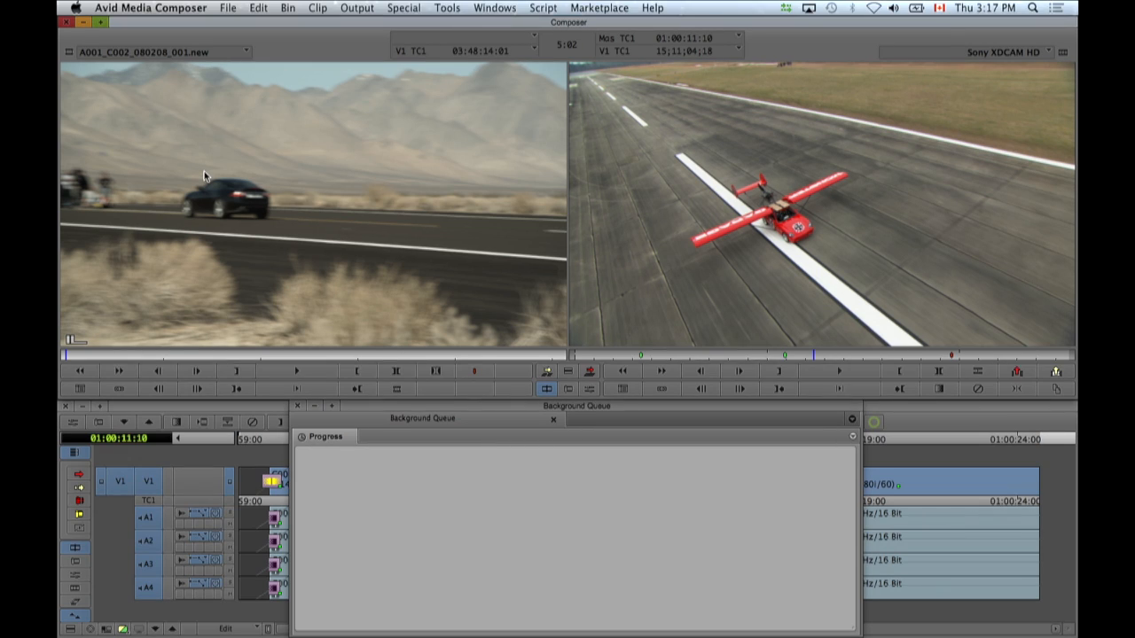
drag(286, 358, 309, 373)
Show the RED bin in text view and compare the linked A001_C002_080208_001 clip with its transcoded .new copy.
click(494, 9)
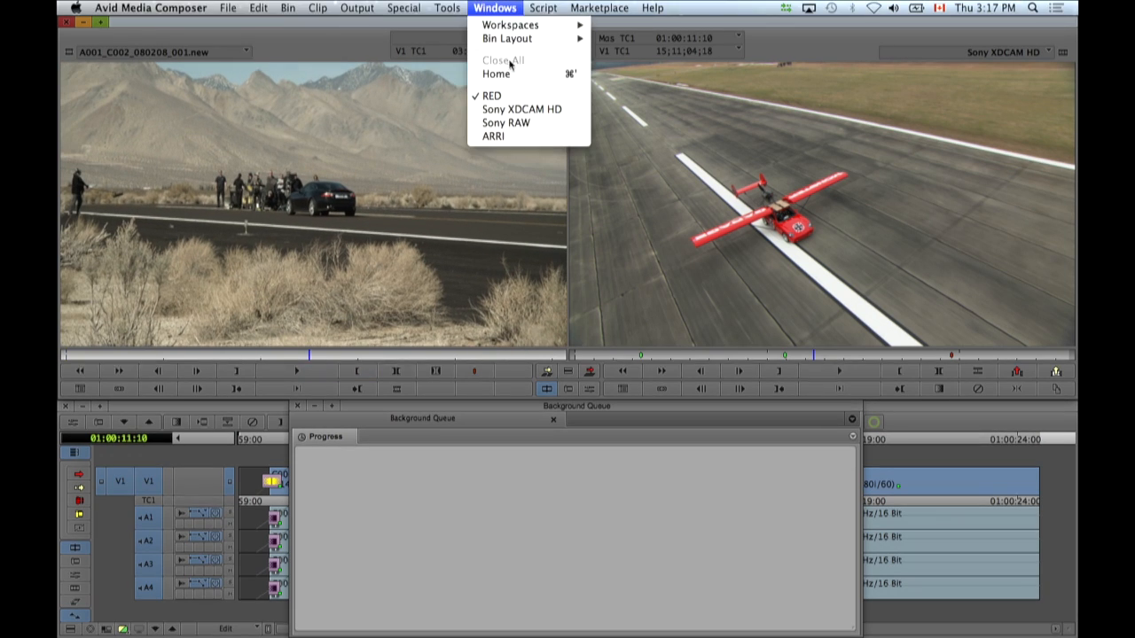
click(497, 97)
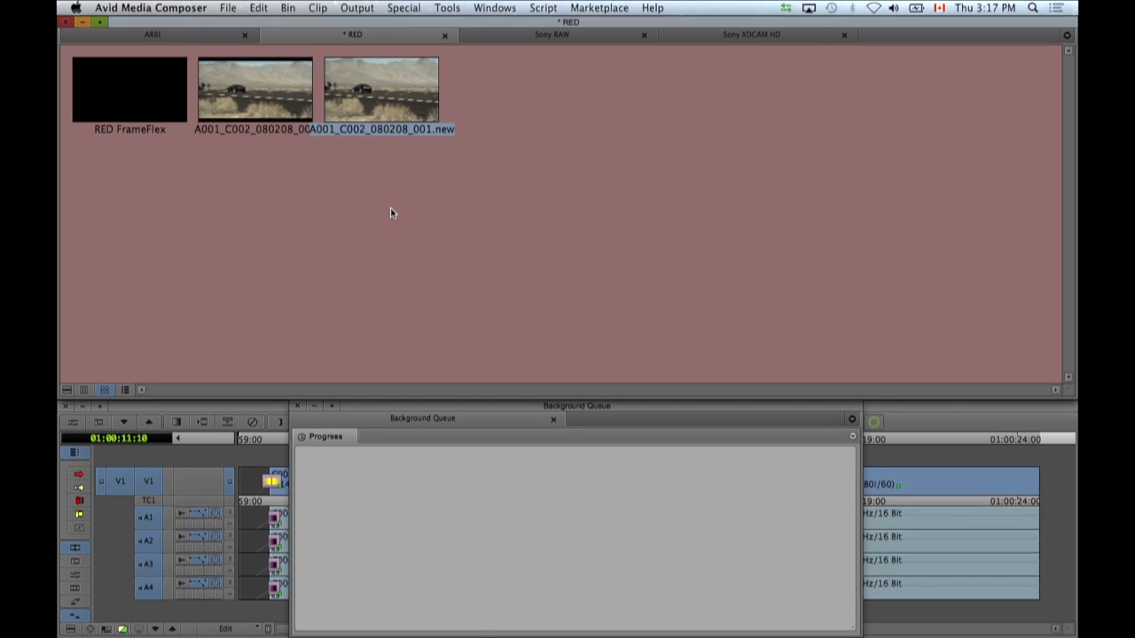
click(86, 391)
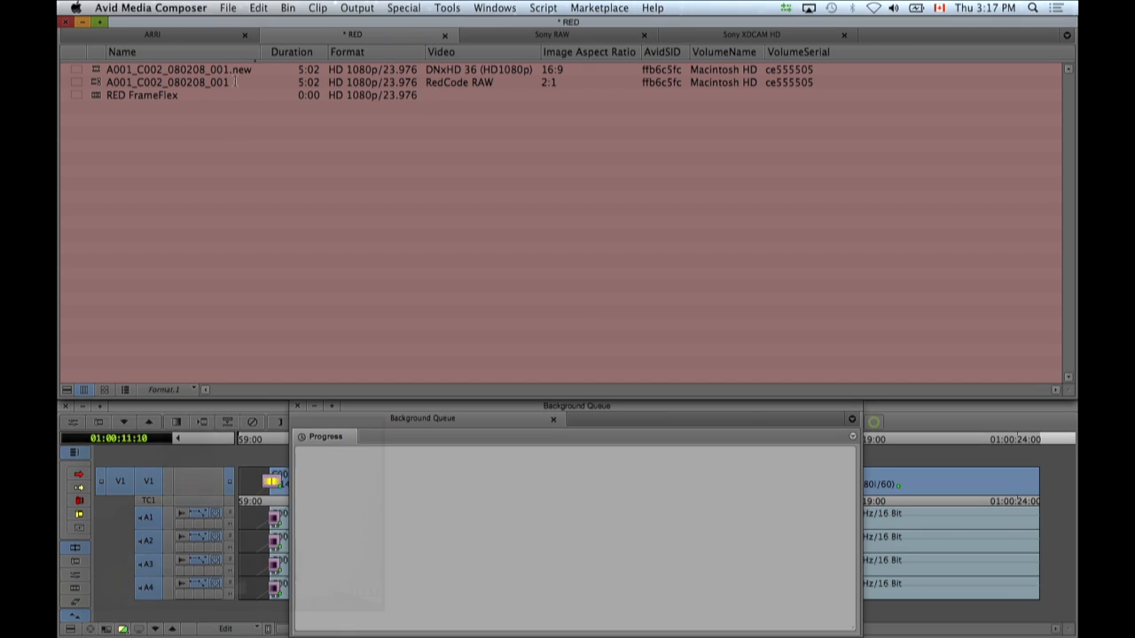
click(94, 82)
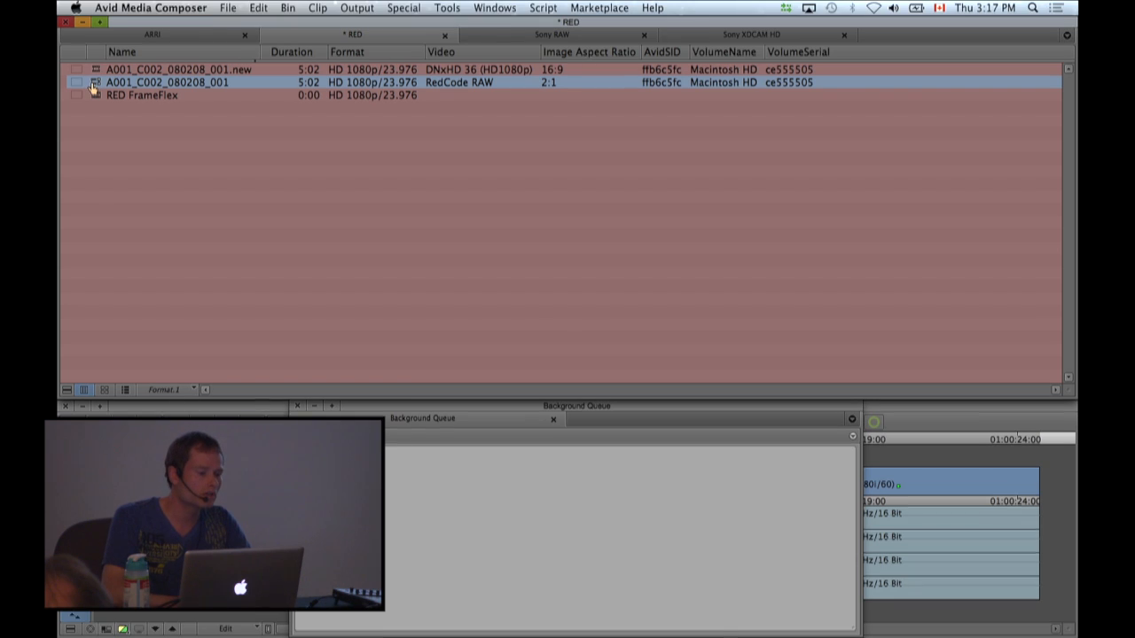
click(95, 70)
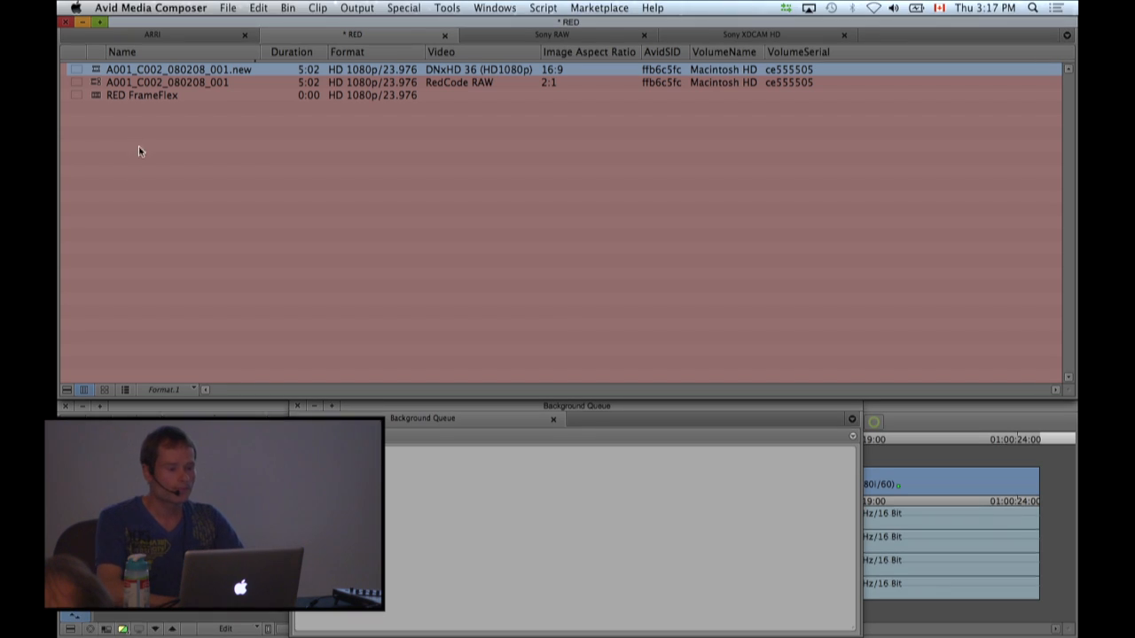
Clear the clip selection in the RED bin and close the Background Queue window.
click(146, 207)
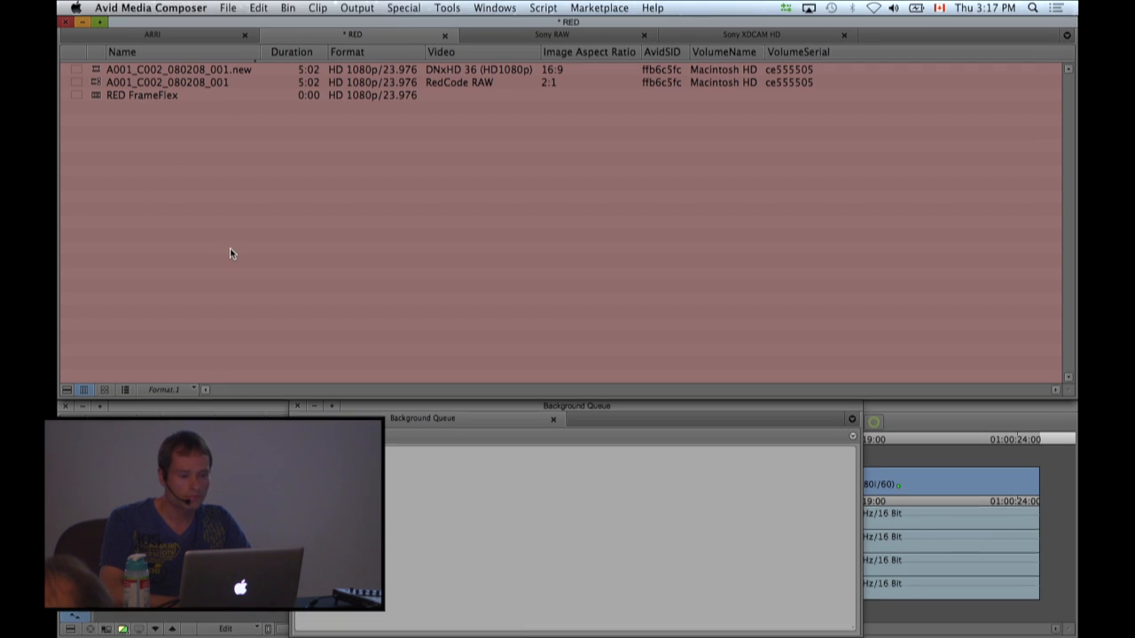
click(445, 556)
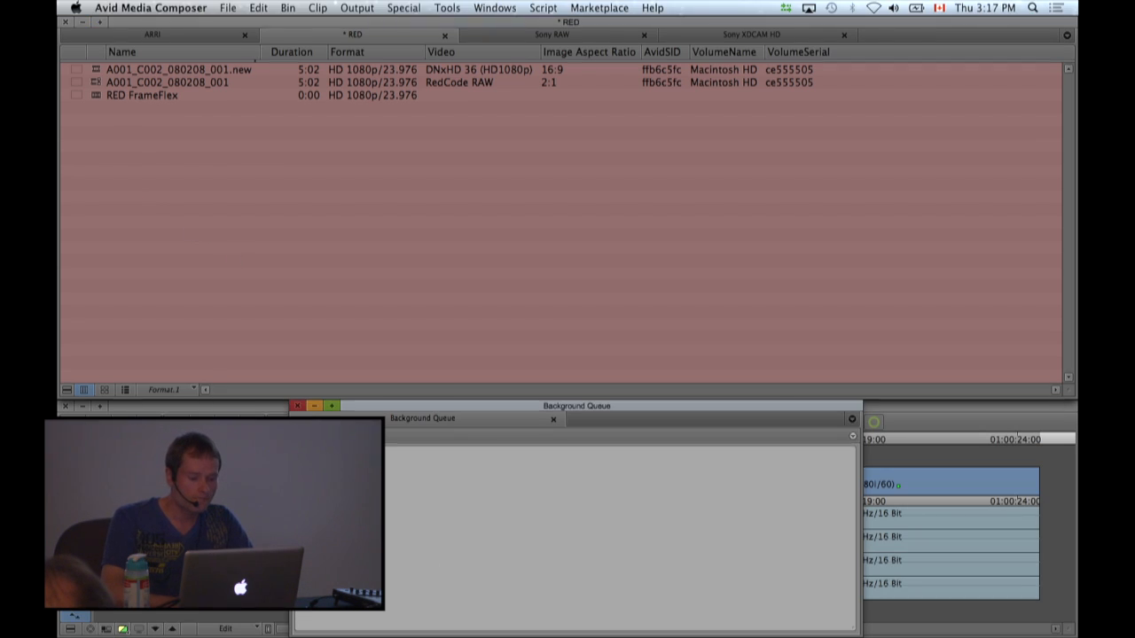
click(299, 406)
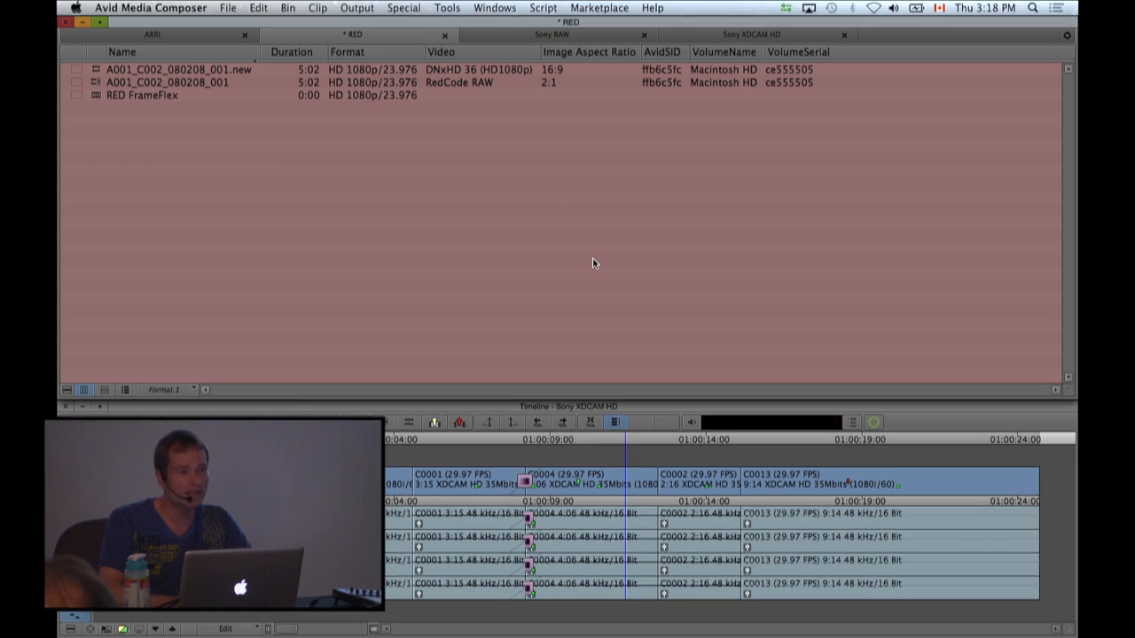
Display the master clips of the CEV project stored on the Macintosh HD drive in the Media Tool.
click(447, 8)
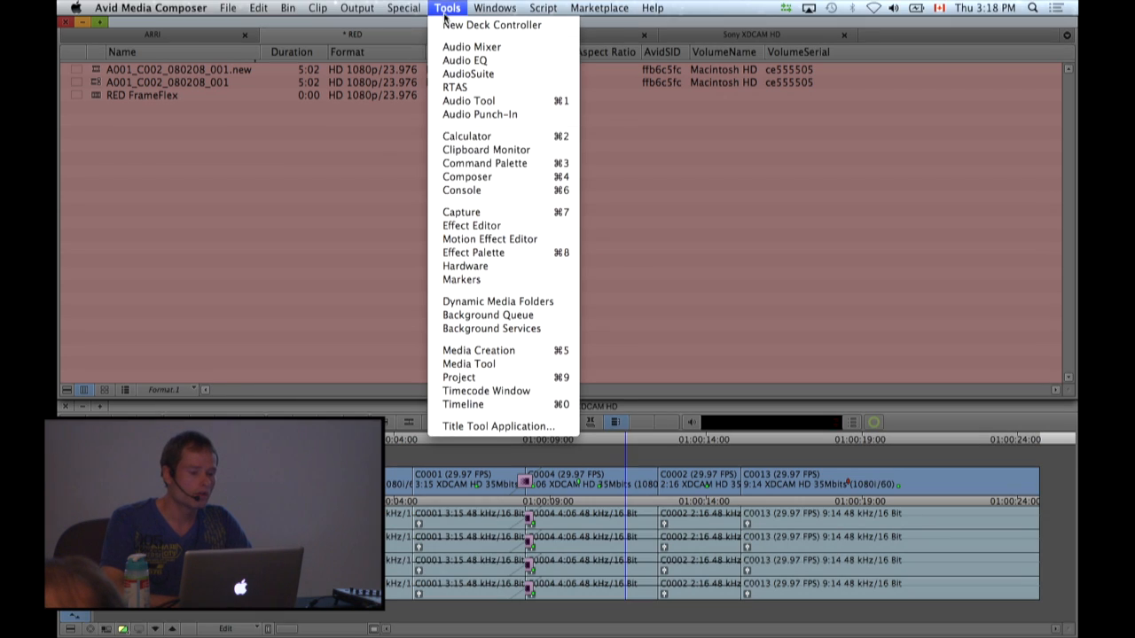
click(469, 364)
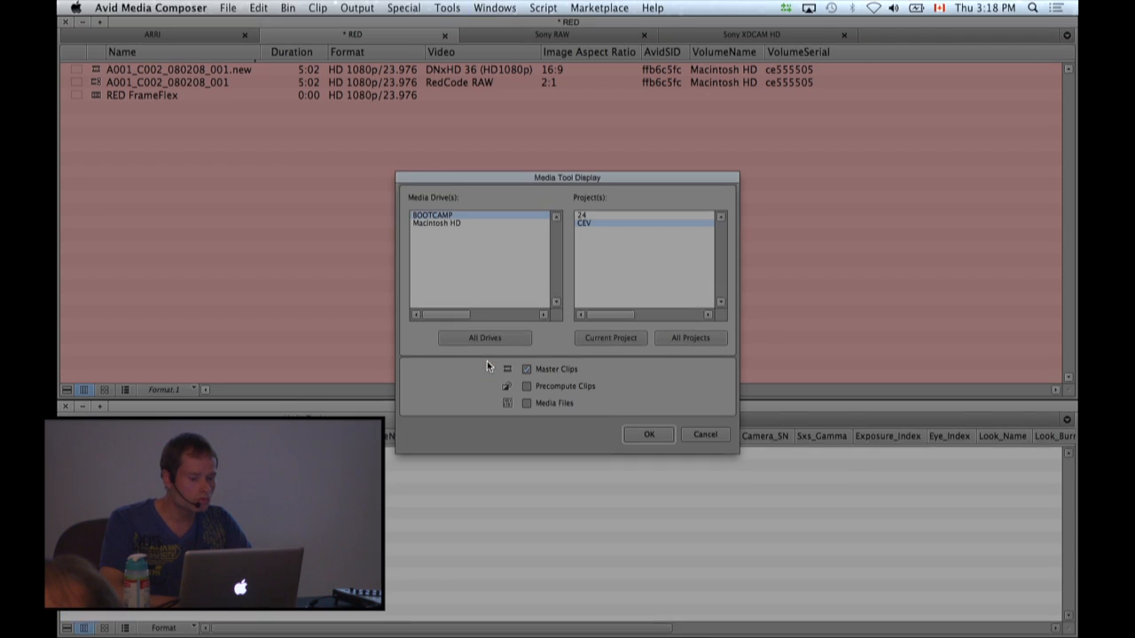
click(440, 225)
click(443, 223)
click(640, 433)
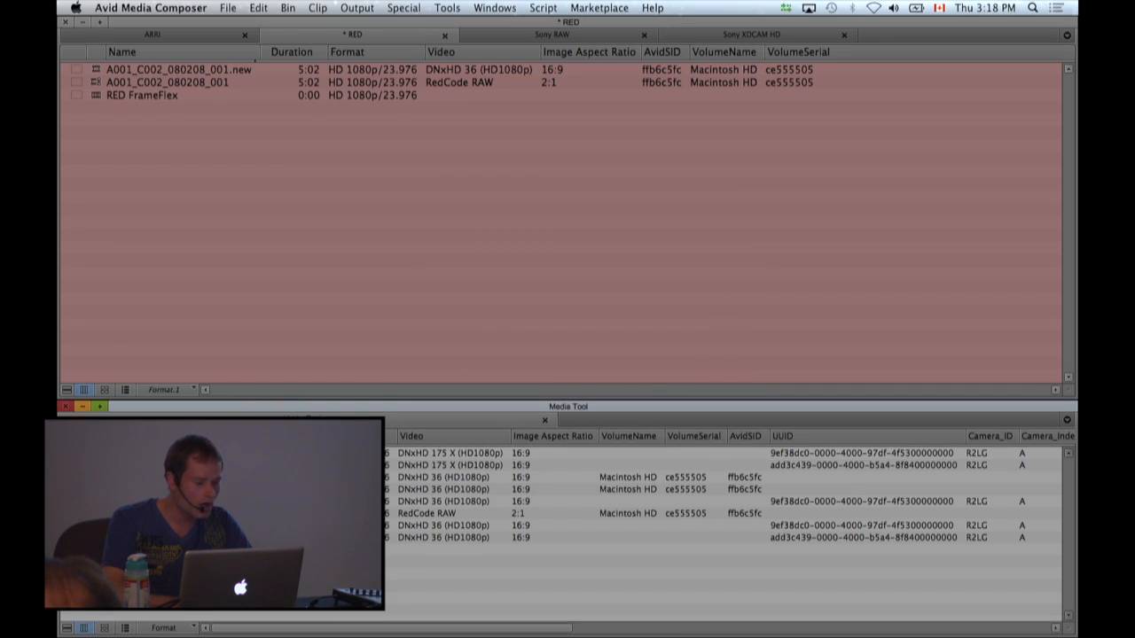
Compare the original and .new clips listed in the Media Tool, and close it.
click(94, 465)
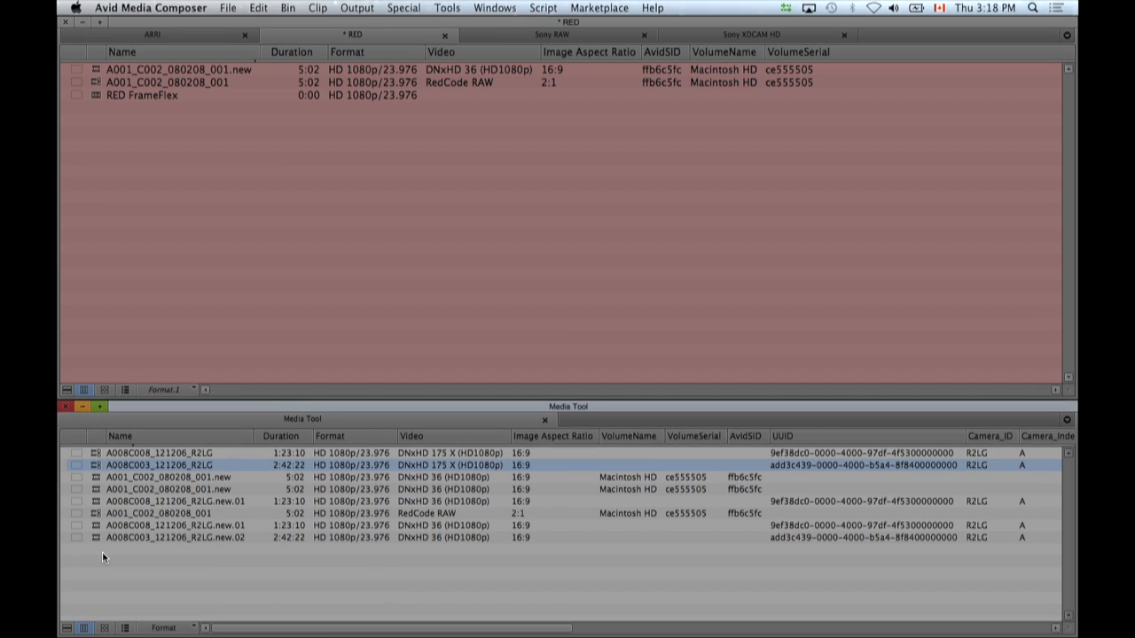
click(143, 569)
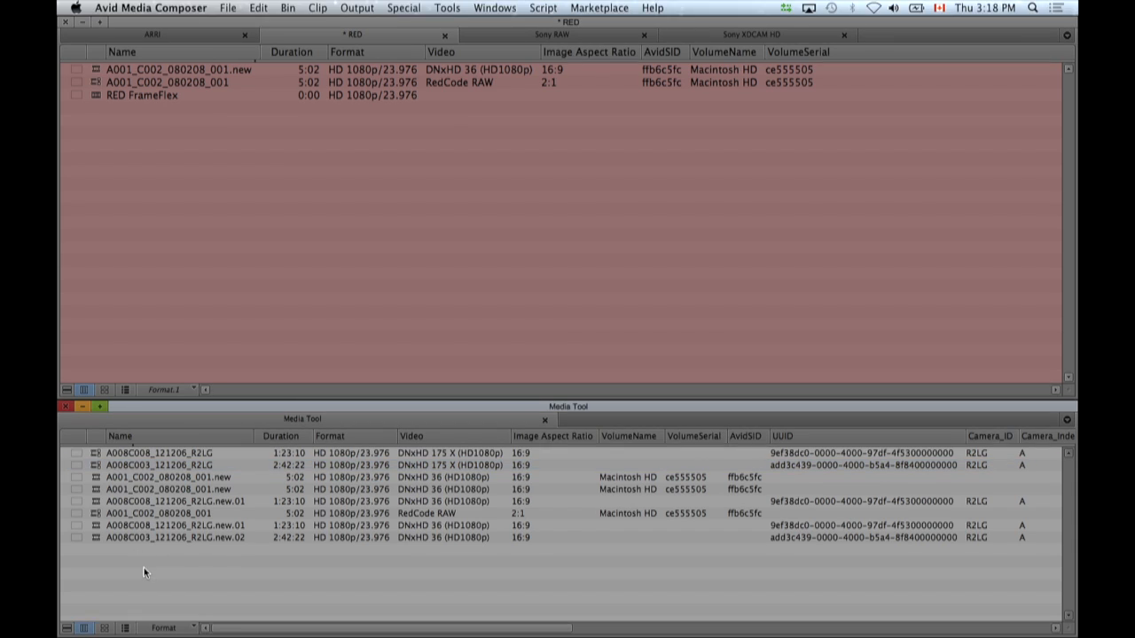
click(66, 405)
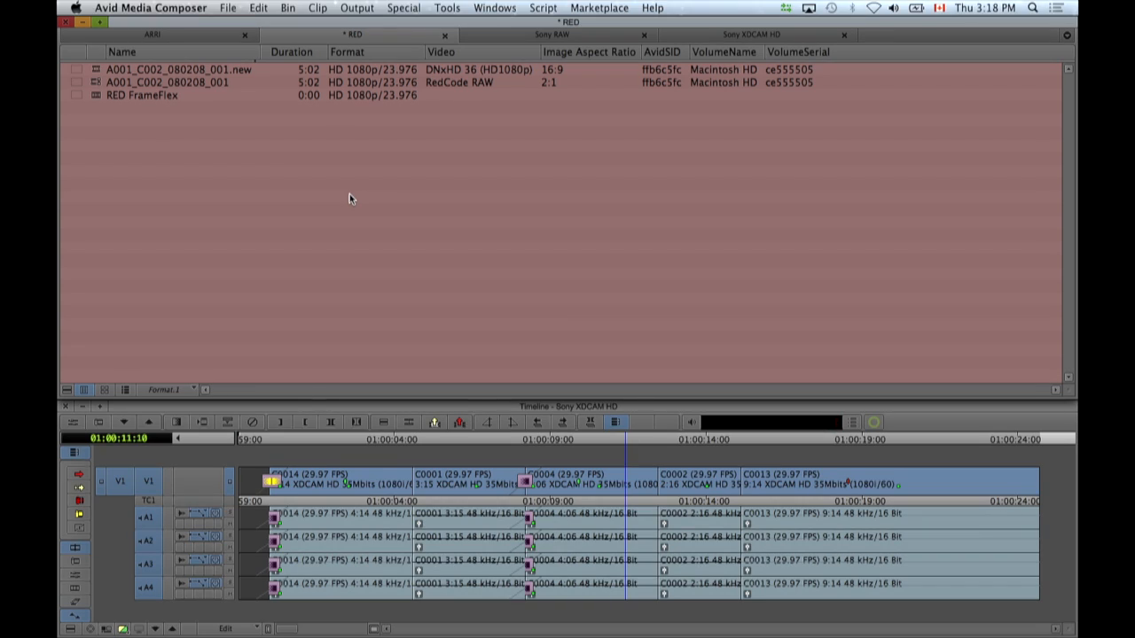
Review the Consolidate/Transcode options for the linked A001_C002_080208_001 clip, cancel, and check the Avid background services status.
click(97, 82)
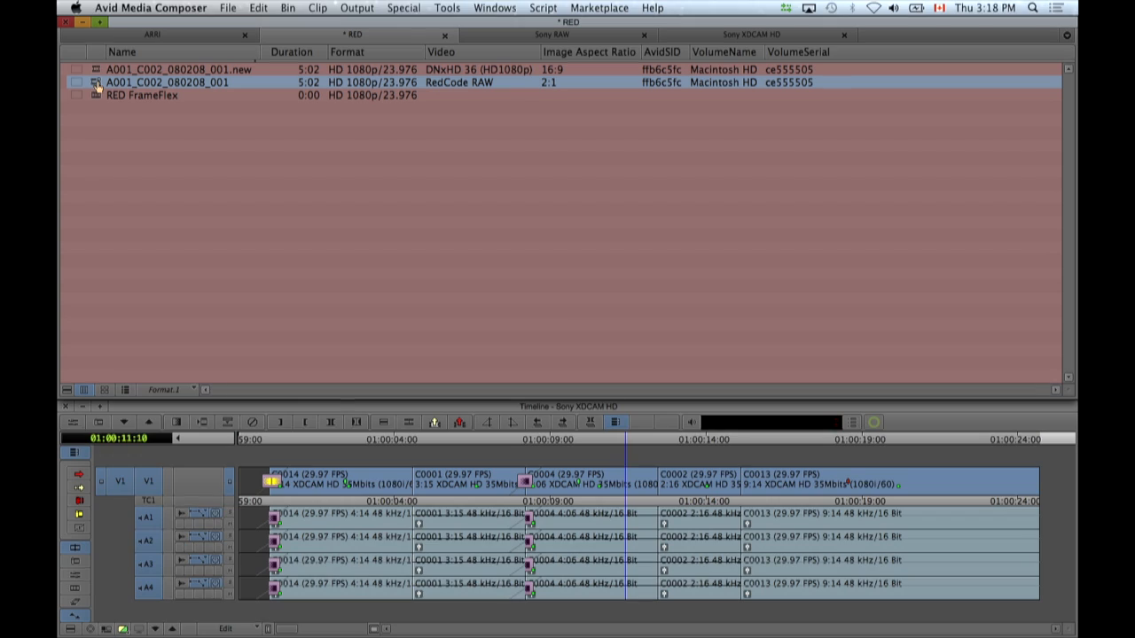
key(shift+t)
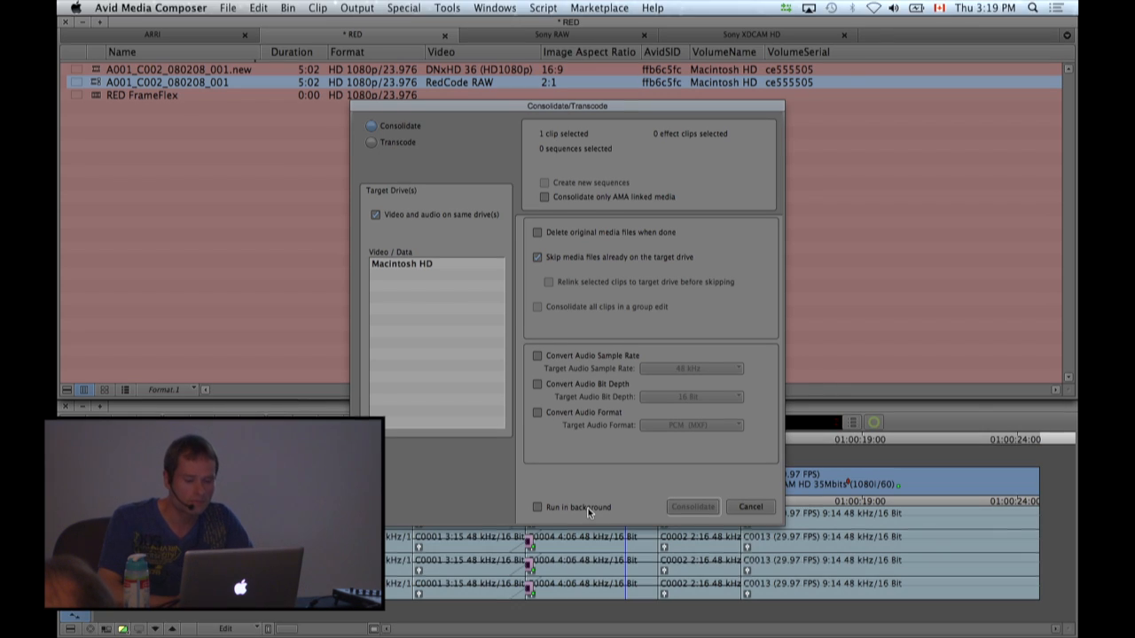
click(749, 507)
click(395, 265)
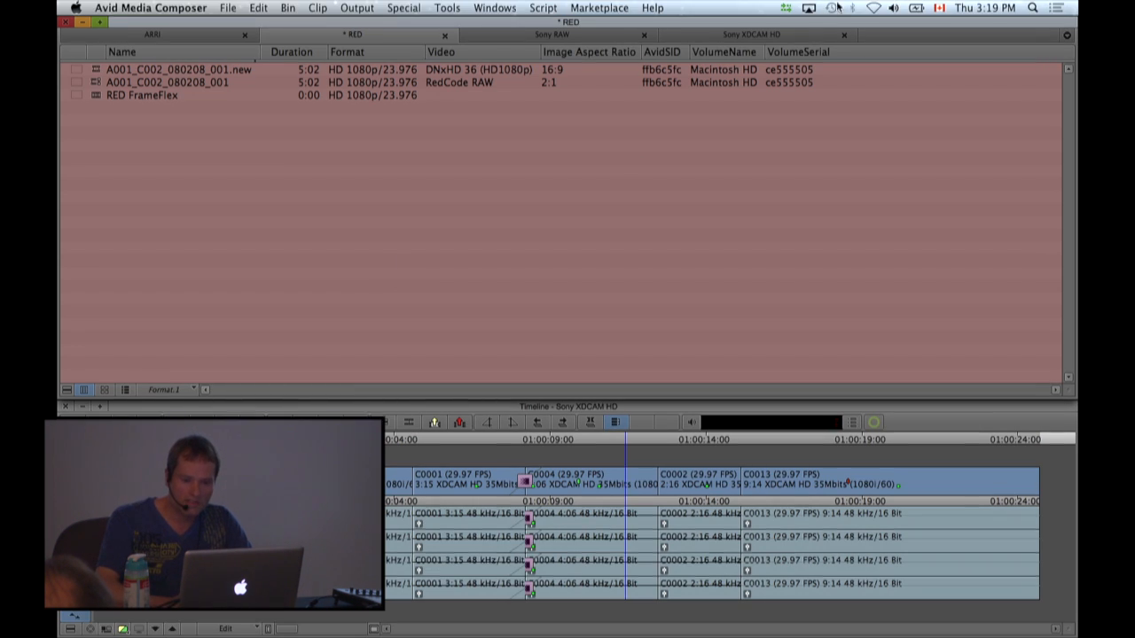
click(784, 8)
click(662, 210)
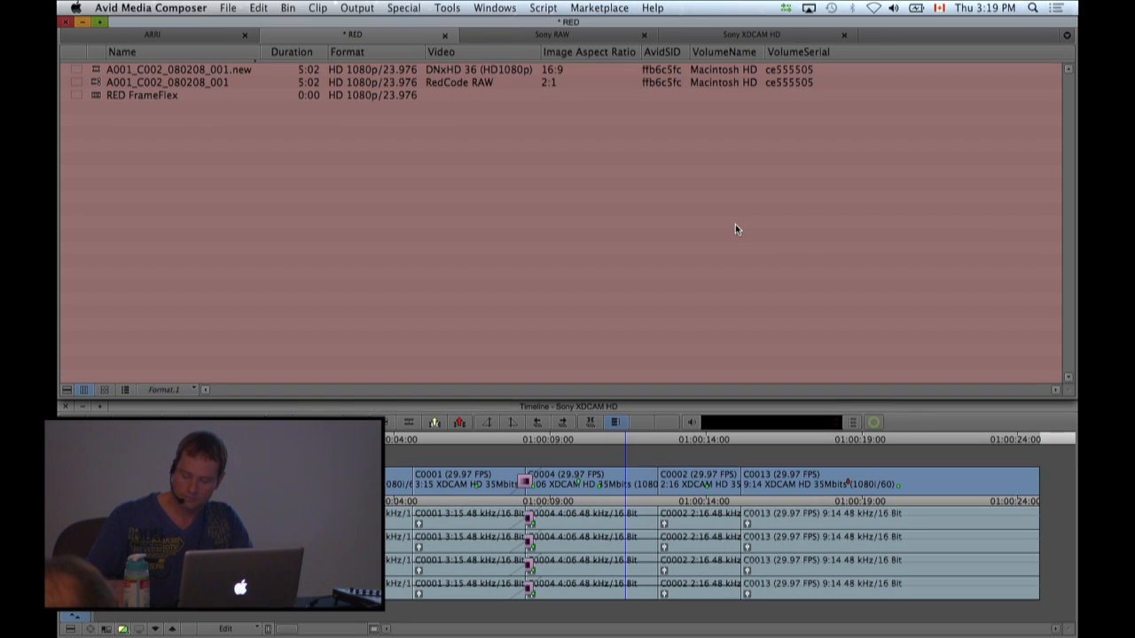
Review the timeline's Clip Color options for offline, proxy, AMA and mixed-rate clips, leaving the dialog without changes.
click(69, 630)
click(115, 399)
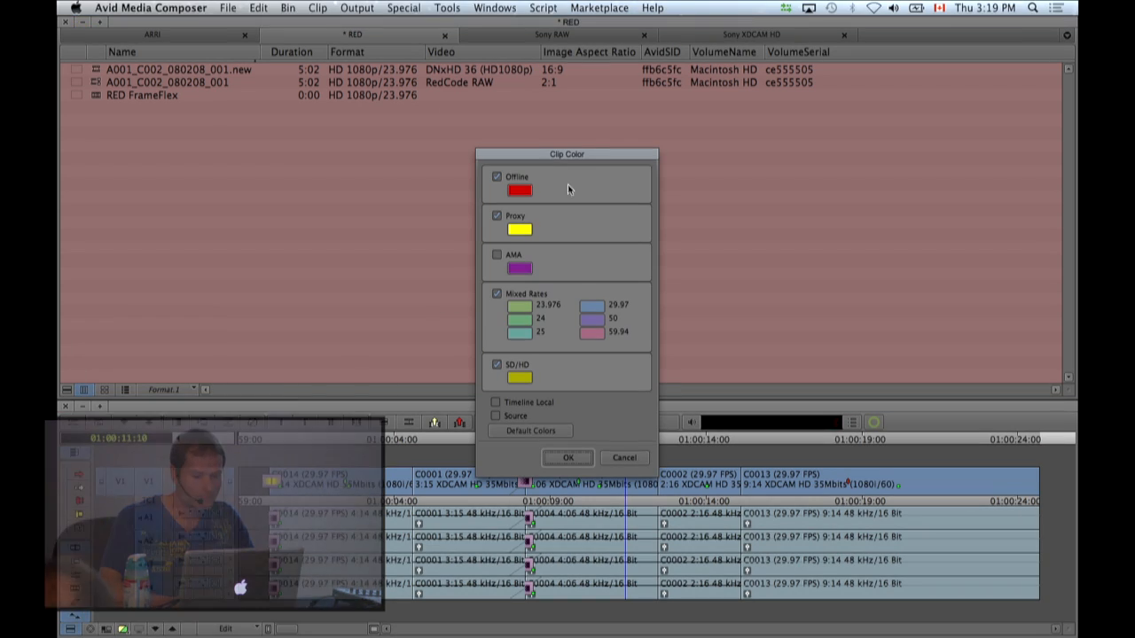
click(621, 459)
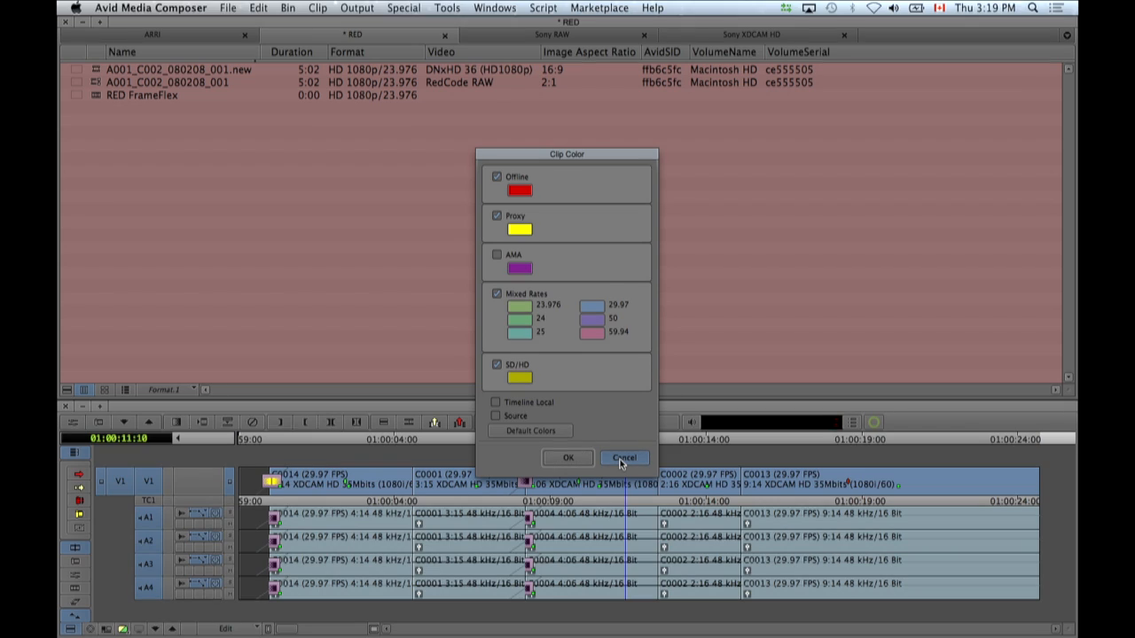
click(70, 630)
mouse_move(131, 486)
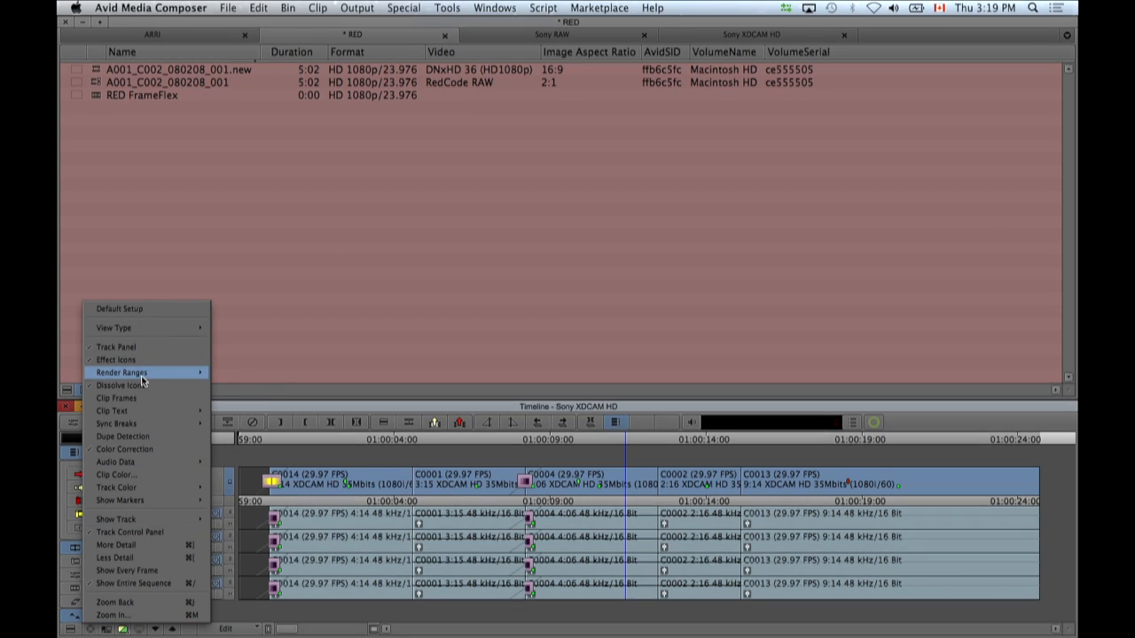
click(116, 474)
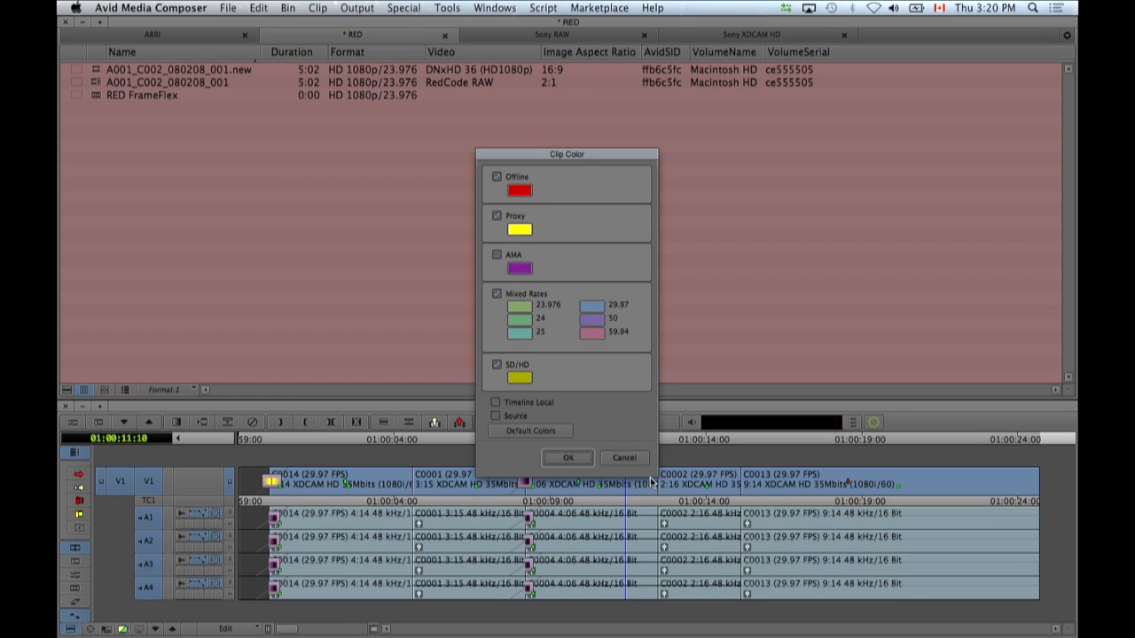
click(625, 457)
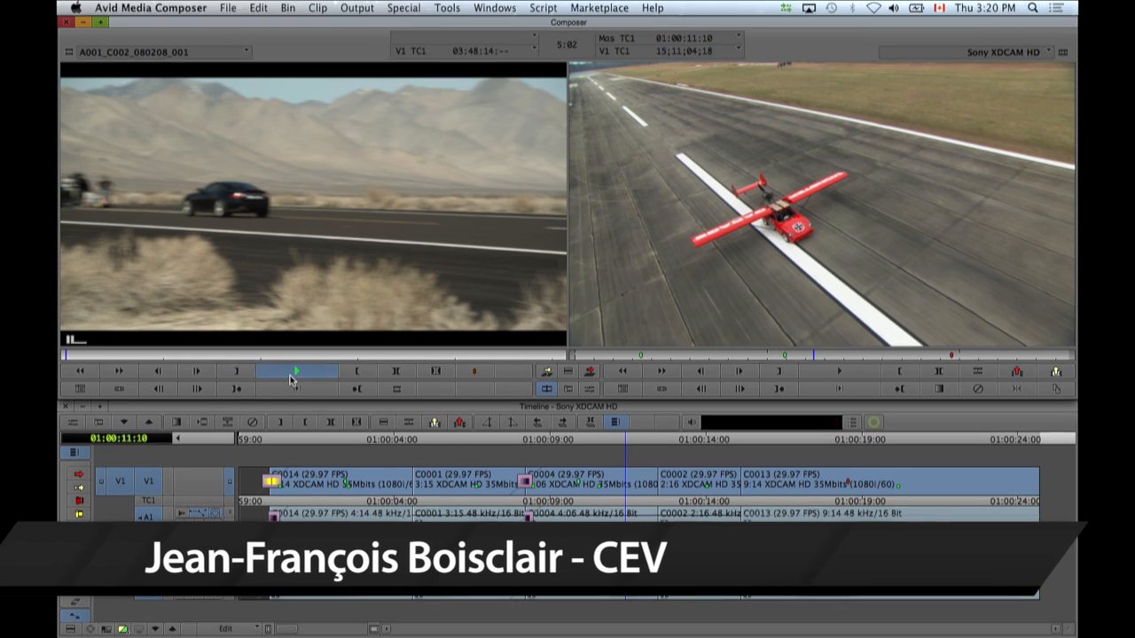
Play the linked A001_C002_080208_001 clip in the source monitor and stop it near the end.
click(290, 376)
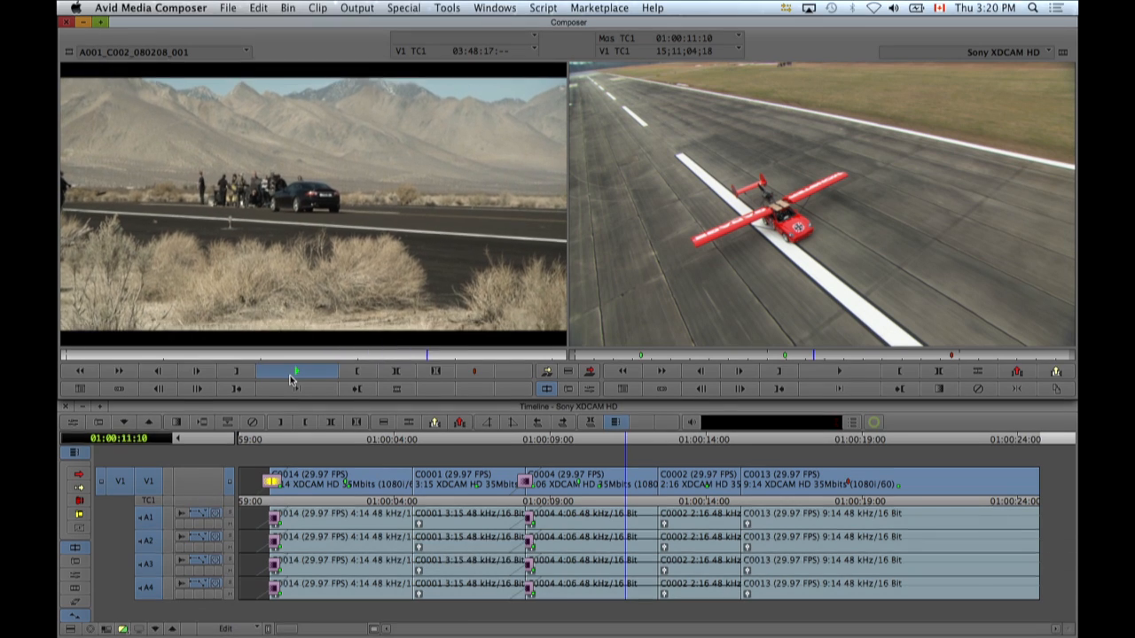
click(291, 376)
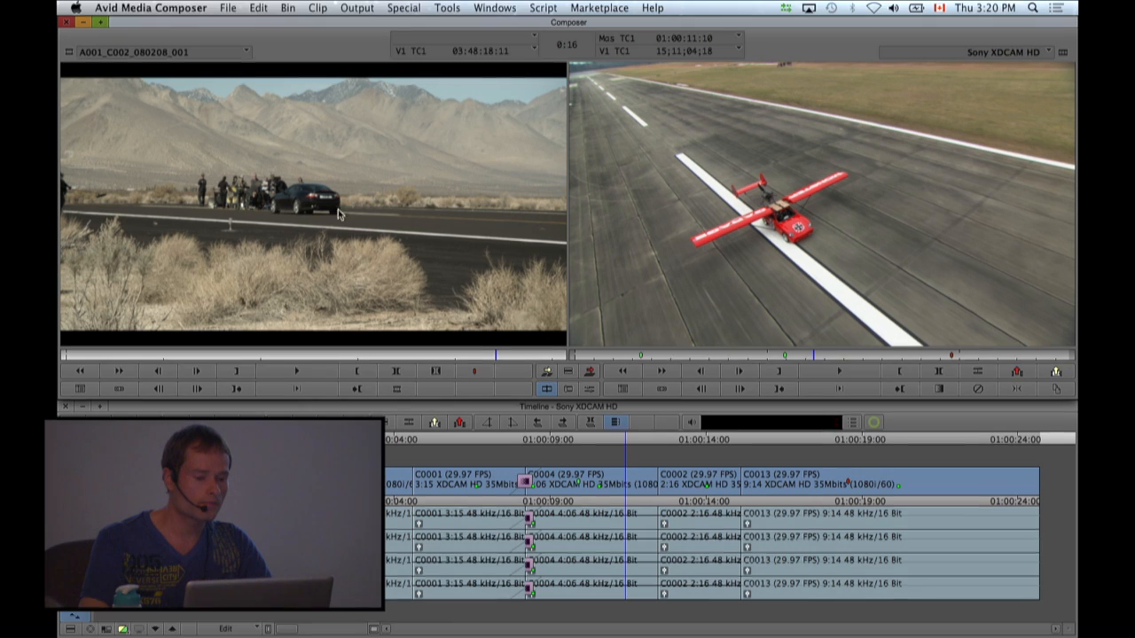
Bring the RED bin forward, load the RED FrameFlex sequence, and return focus to the source clip.
click(493, 7)
click(502, 97)
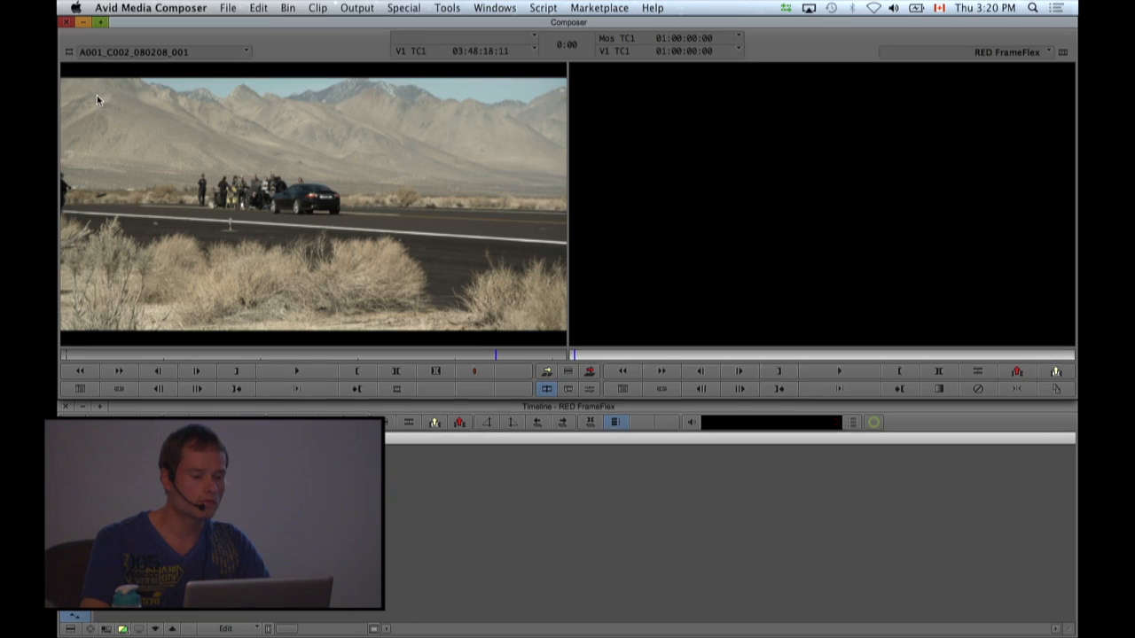
click(252, 155)
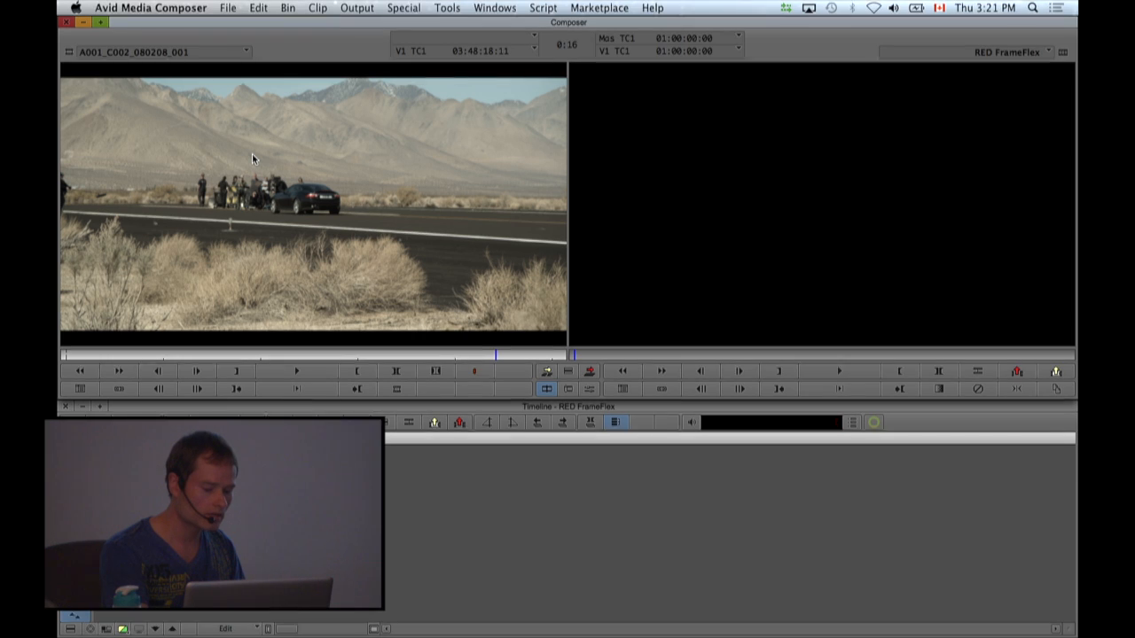
Open the source clip's Source Settings and review its source color space choices and AMA Source Settings.
key(F5)
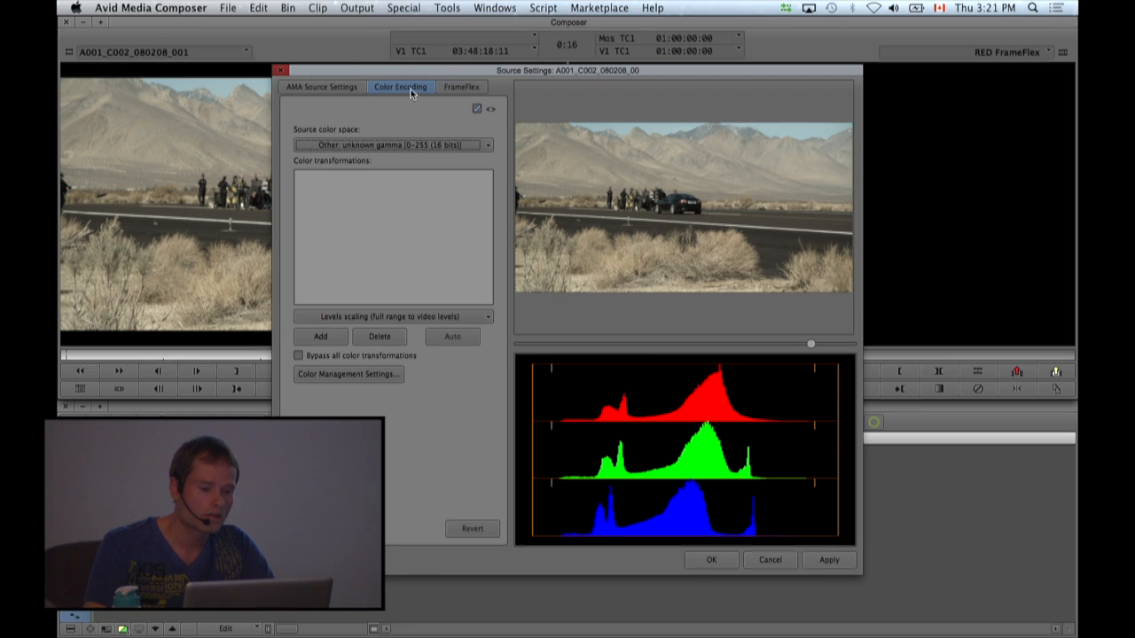
drag(413, 70, 436, 69)
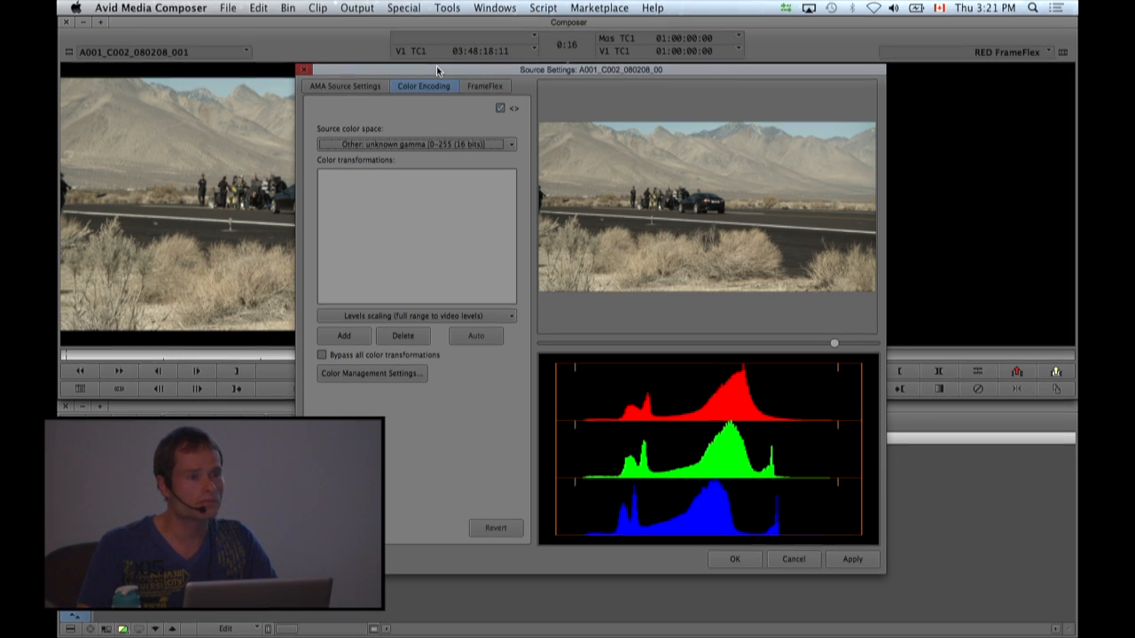
click(434, 145)
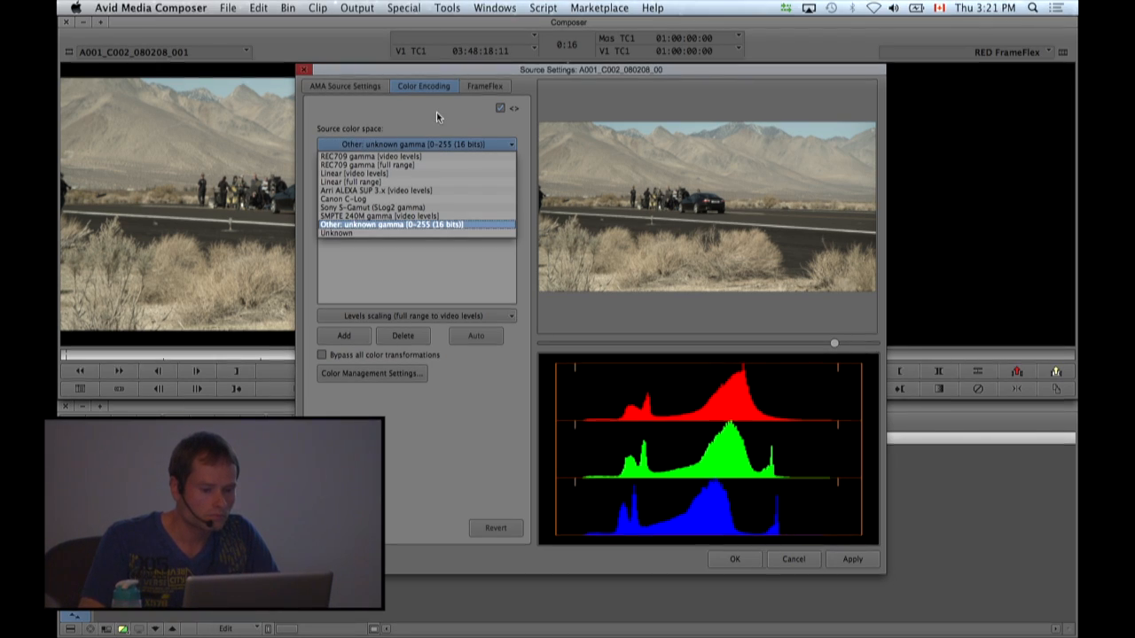
click(434, 144)
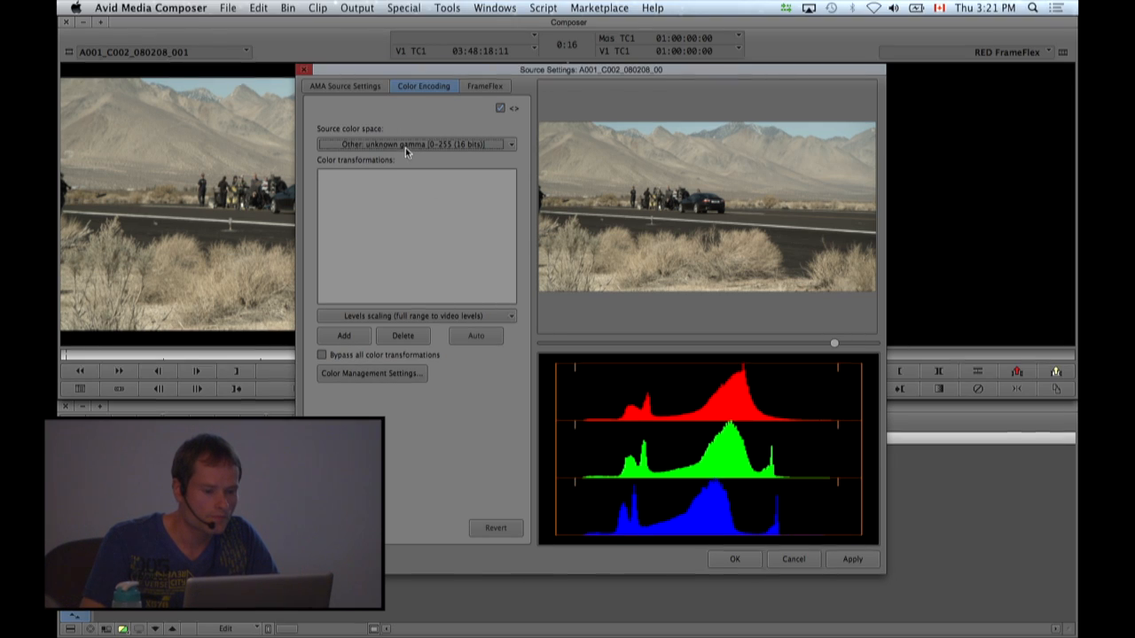
click(346, 86)
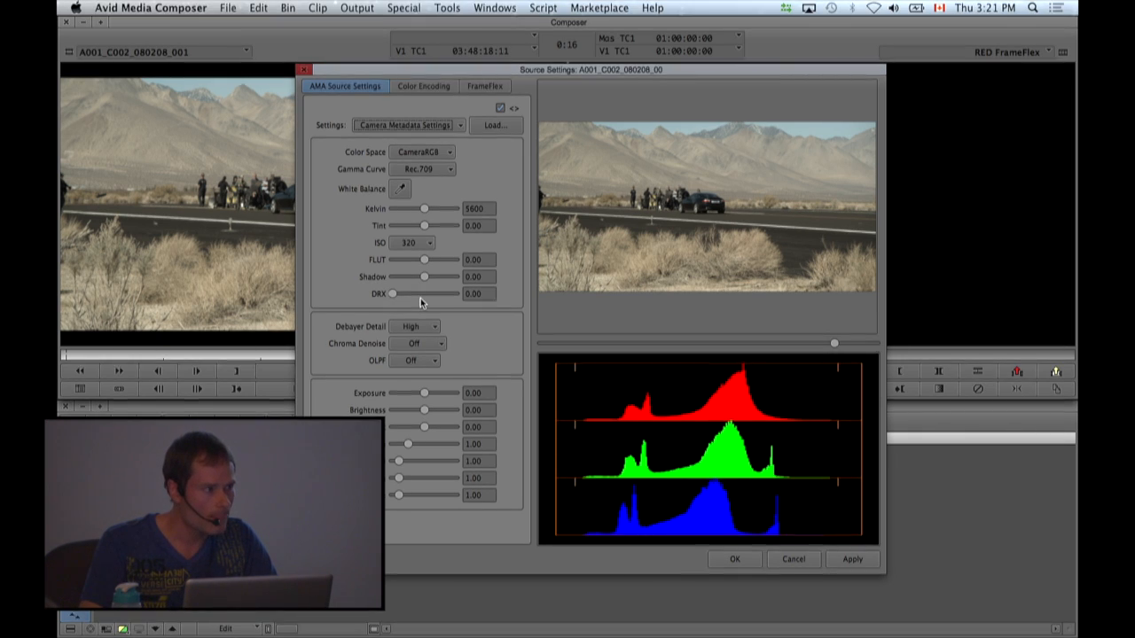
Set the clip's FrameFlex to the project's raster dimensions, reposition the frame to about X -7.56, Y 2.08, and accept the settings.
click(487, 86)
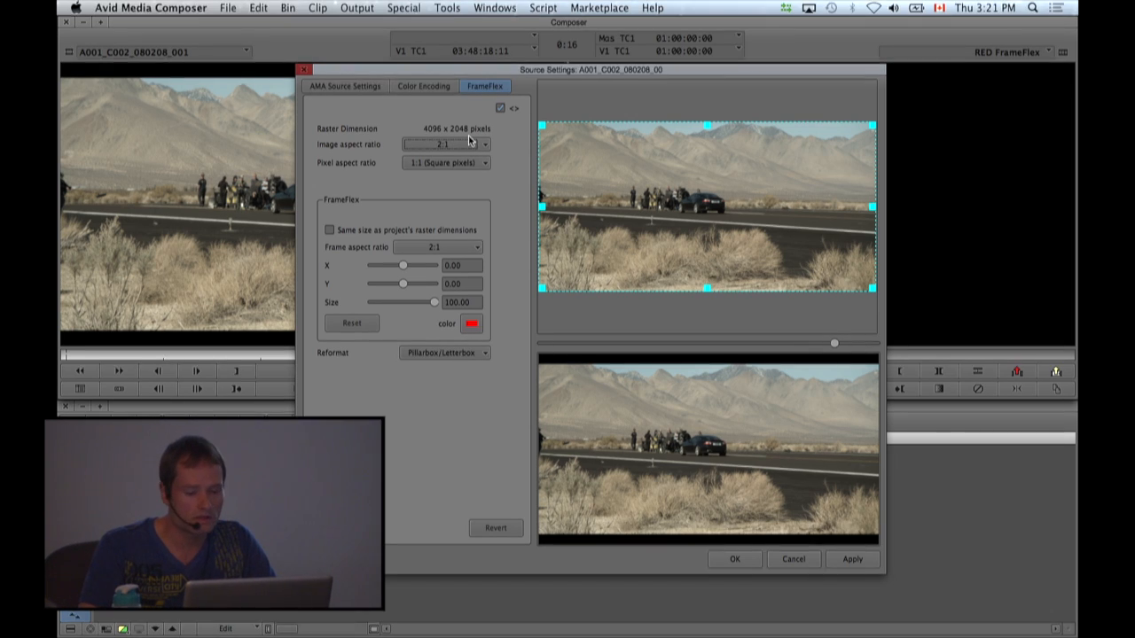
click(329, 230)
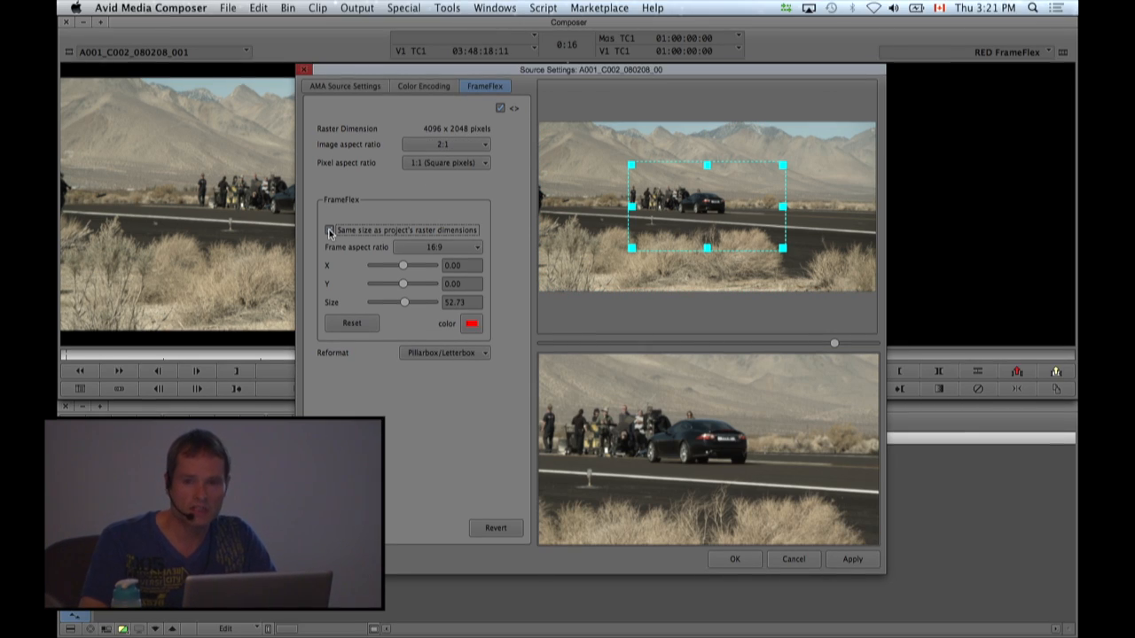
drag(773, 186, 714, 181)
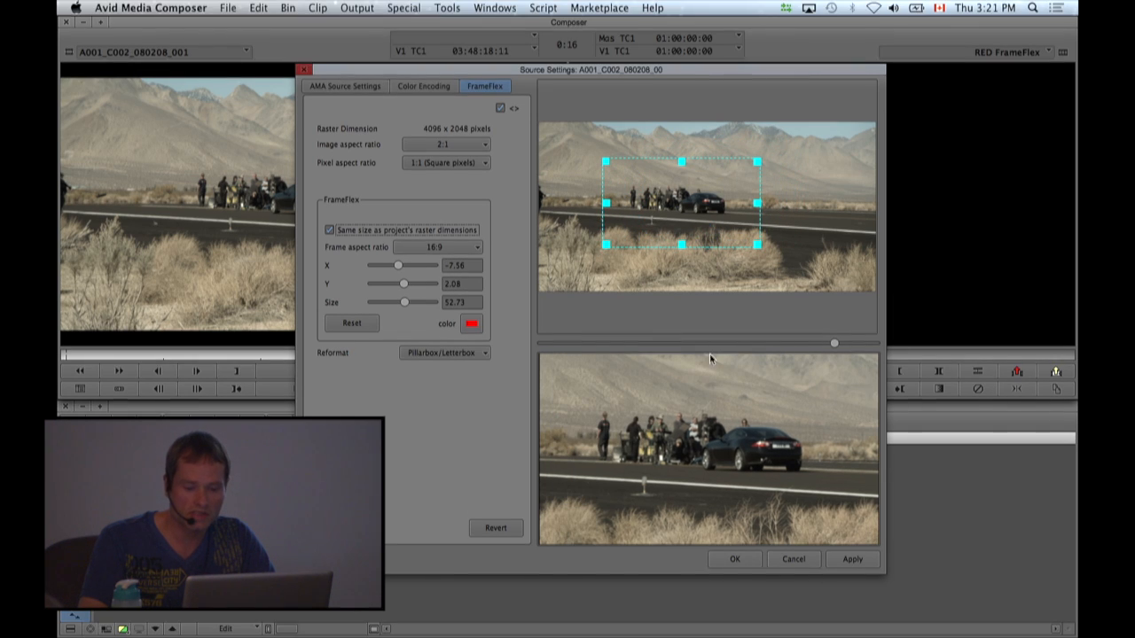
click(734, 559)
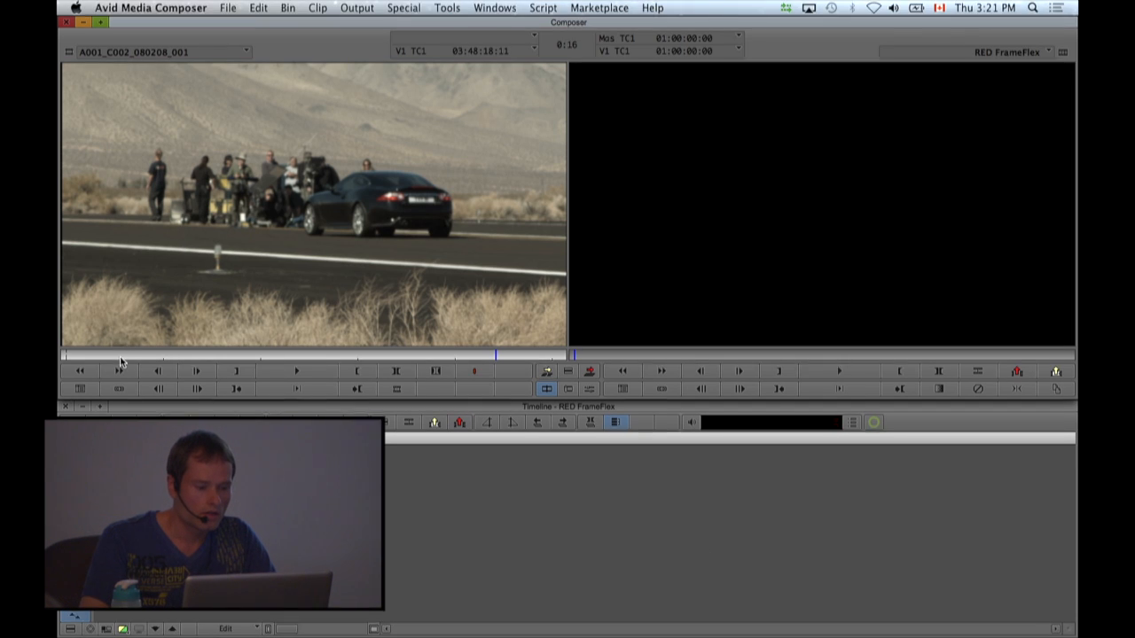
Overwrite the reframed A001_C002_080208_001 clip from its first frame into the RED FrameFlex sequence, and return the playhead to the sequence start.
click(60, 355)
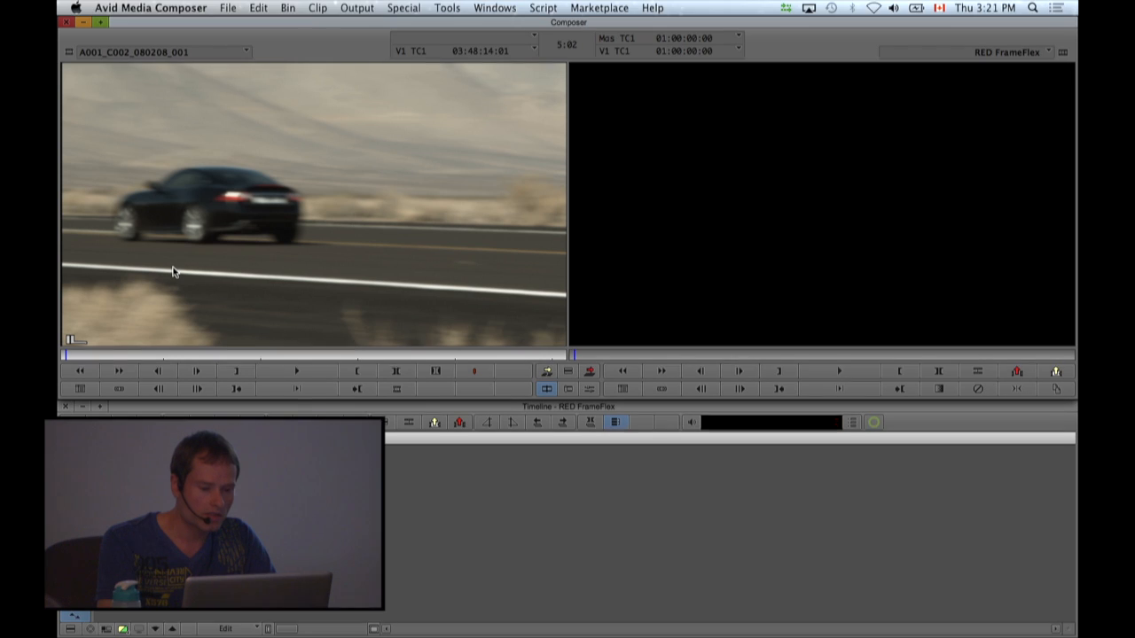
key(b)
drag(464, 441, 232, 441)
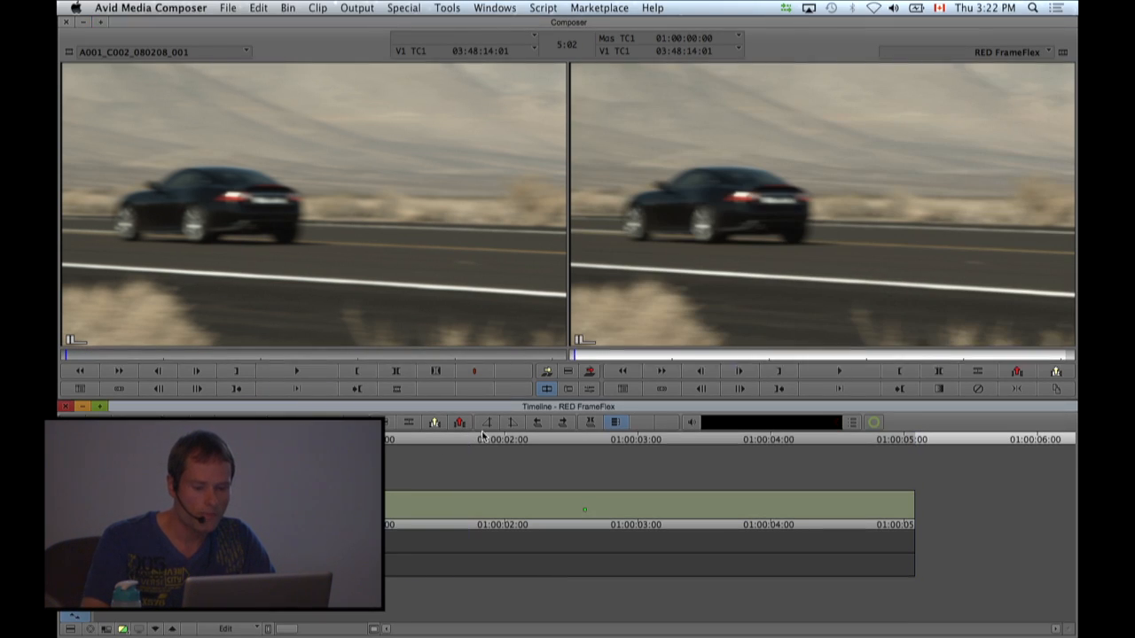
In effect mode, add a FrameFlex keyframe at the clip's start and move its frame to the upper-right part of the image.
click(590, 390)
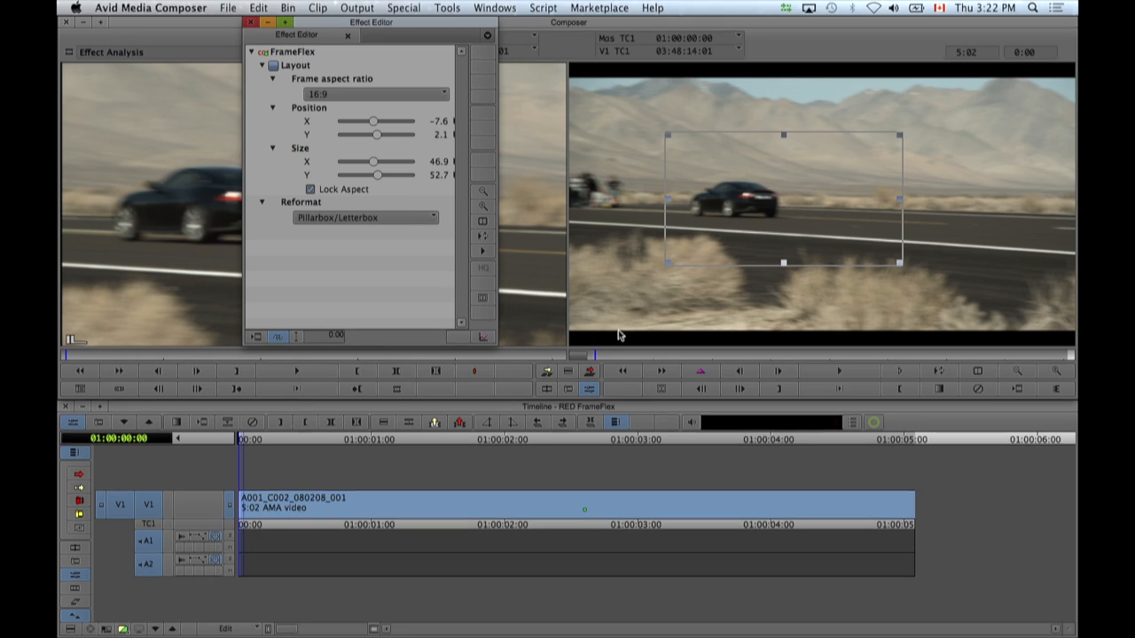
click(700, 370)
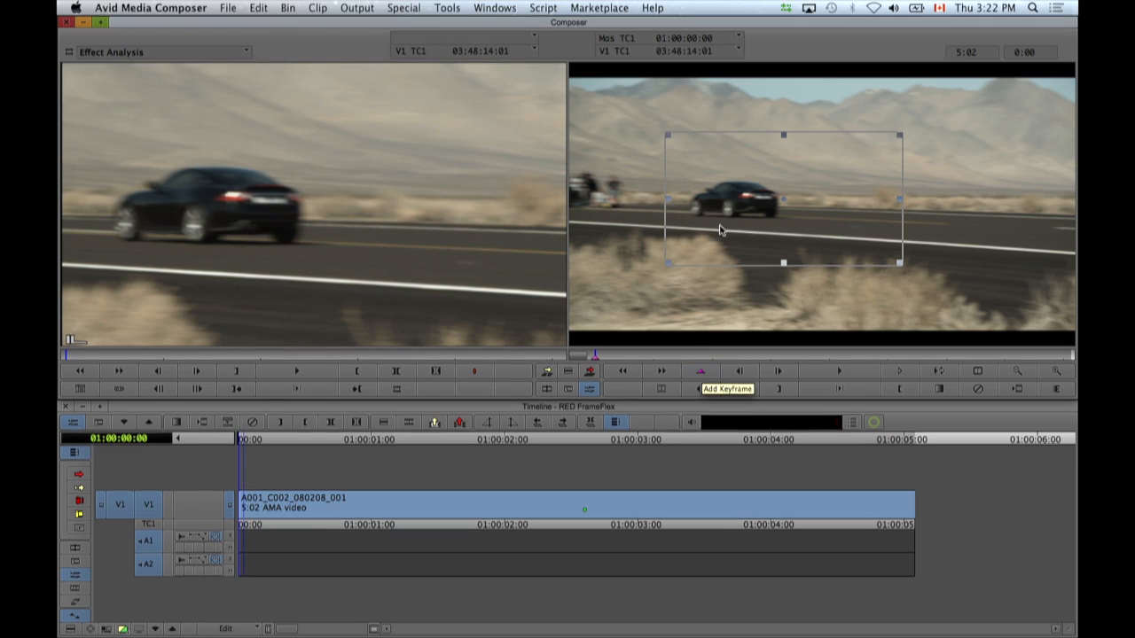
drag(752, 221, 886, 159)
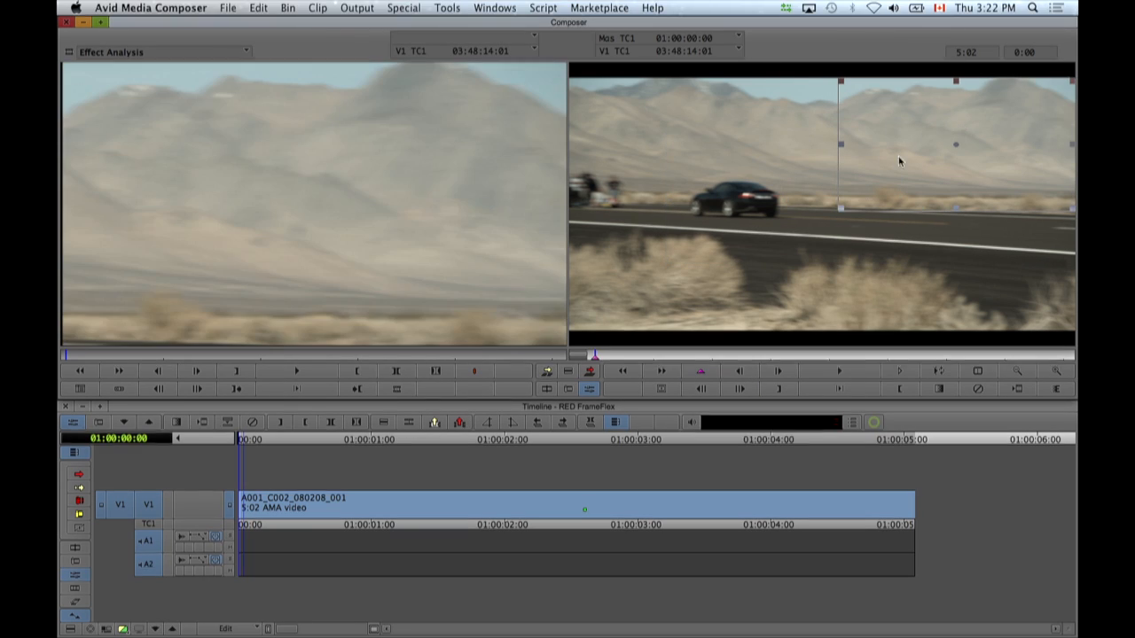
Add a FrameFlex keyframe at 01:00:01:15 with the frame moved over the car and crew, and another keyframe at the clip's end.
drag(677, 360, 718, 359)
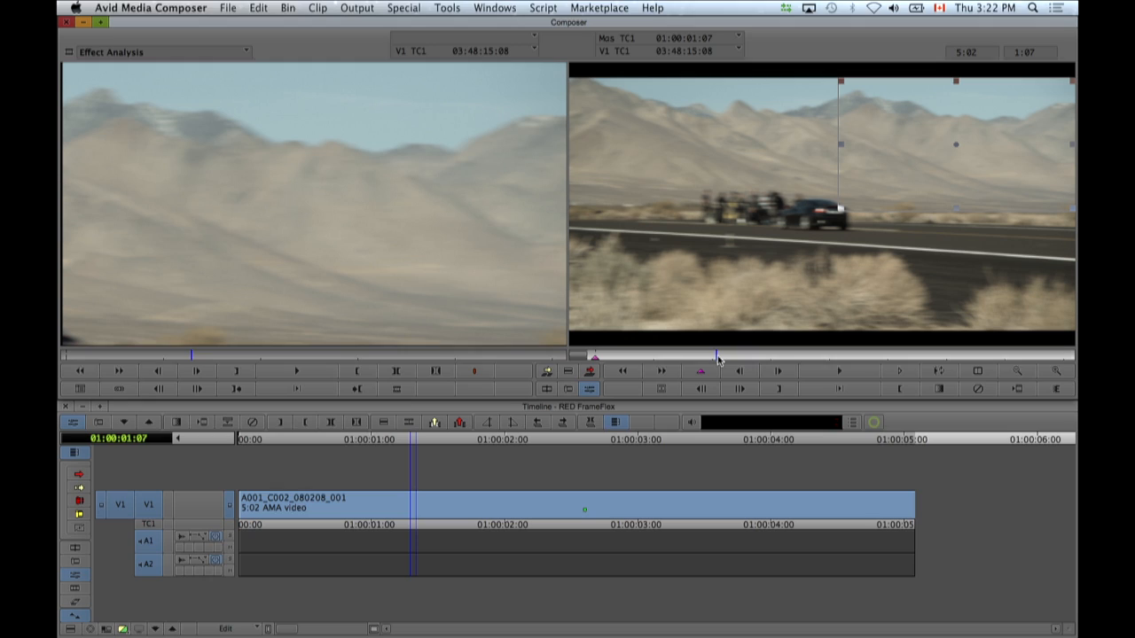
drag(718, 359, 747, 359)
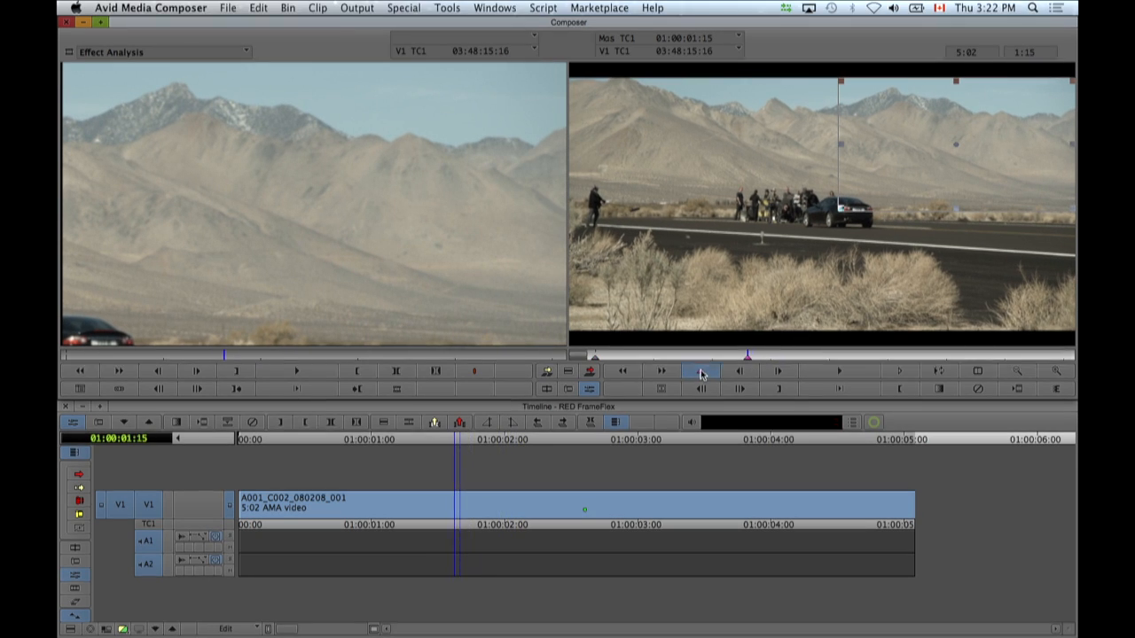
drag(939, 156, 787, 224)
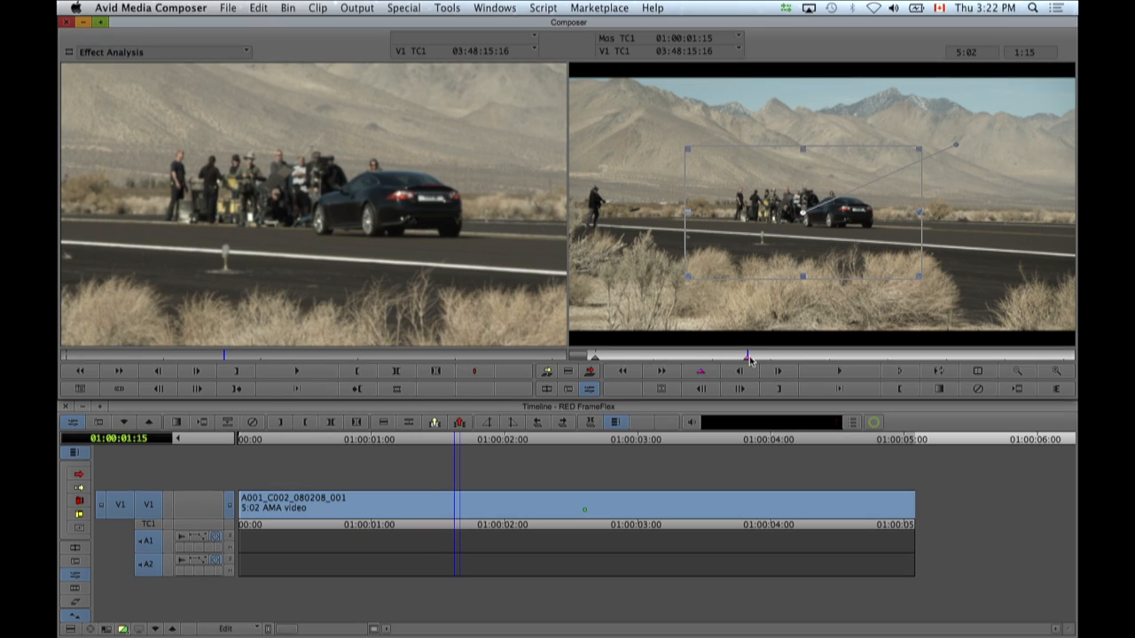
drag(798, 362, 1072, 361)
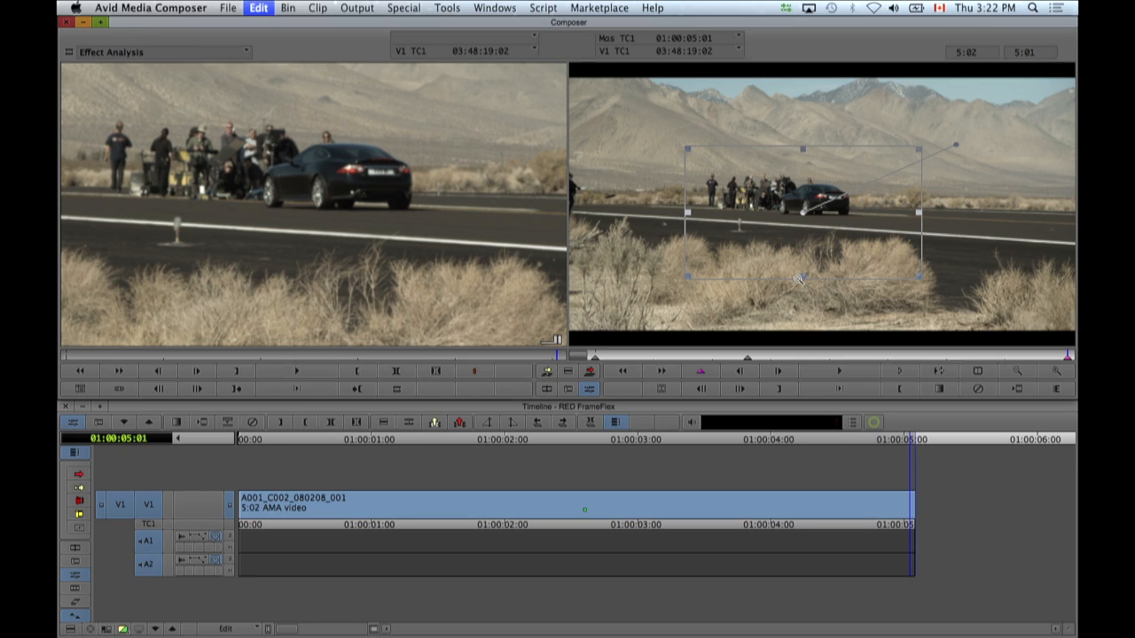
Play the keyframed FrameFlex move from the clip's start, and return to source/record editing at the first frame.
drag(356, 359, 60, 352)
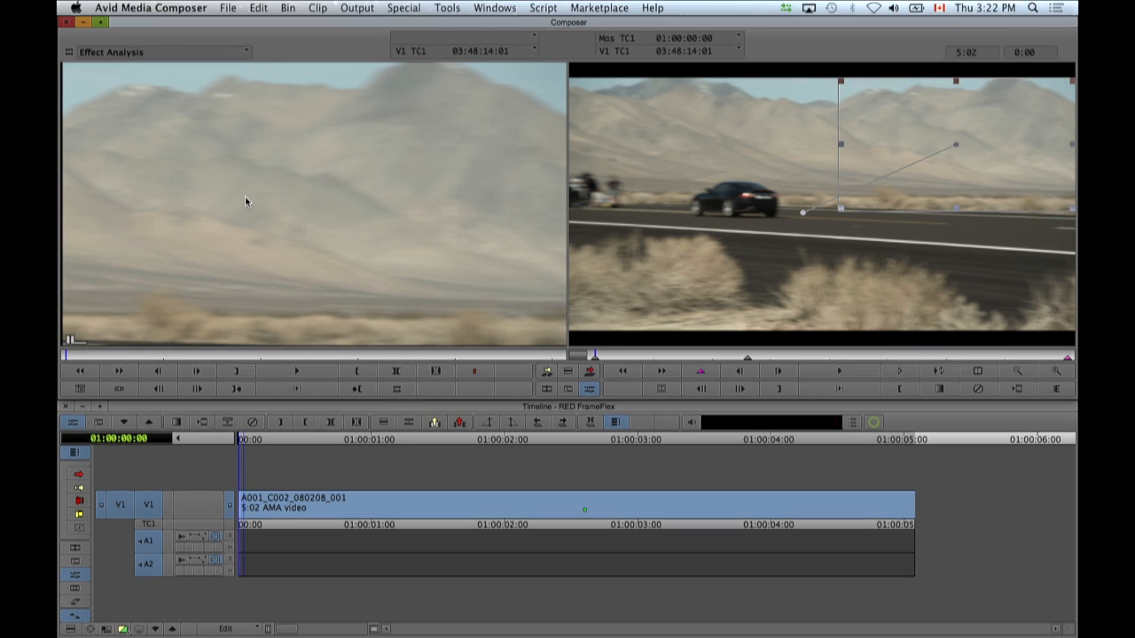
click(300, 372)
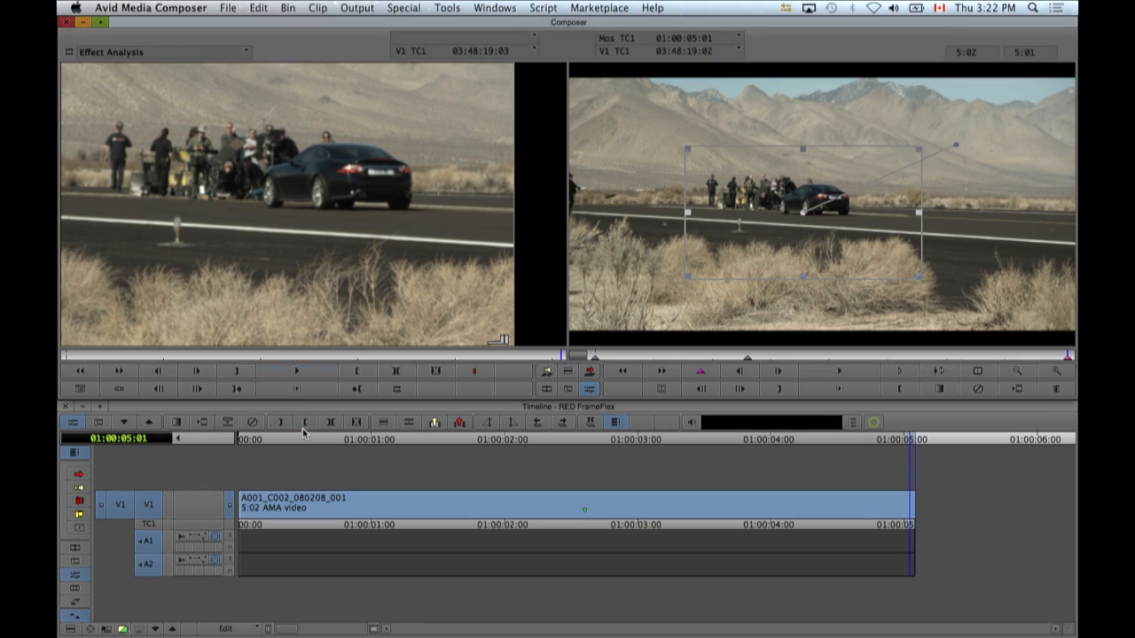
drag(285, 441, 215, 437)
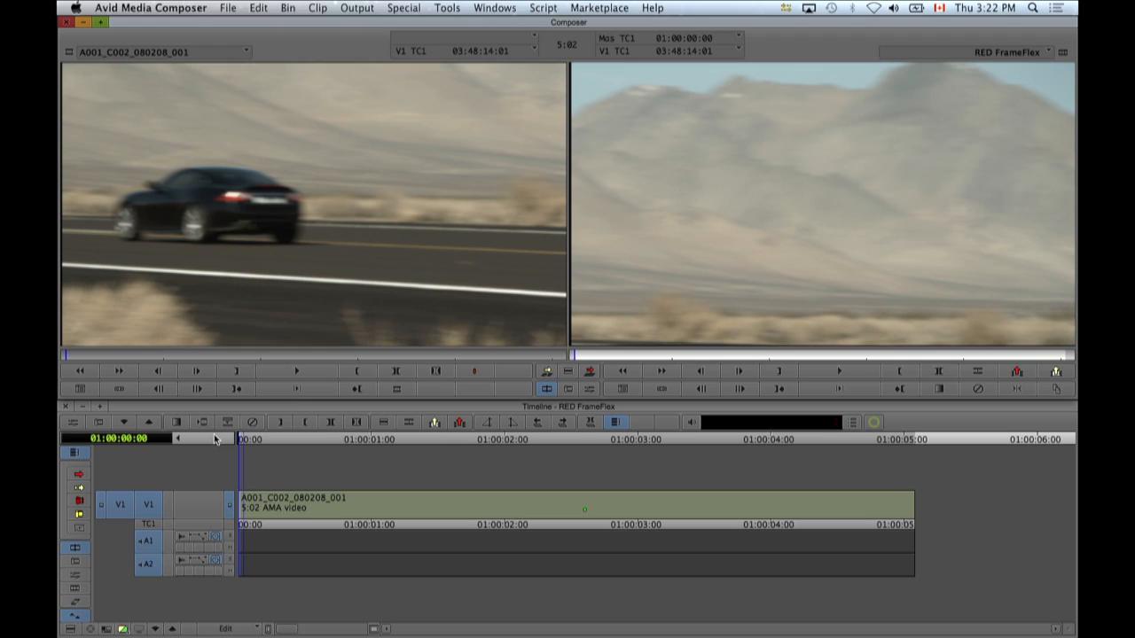
click(207, 423)
click(590, 341)
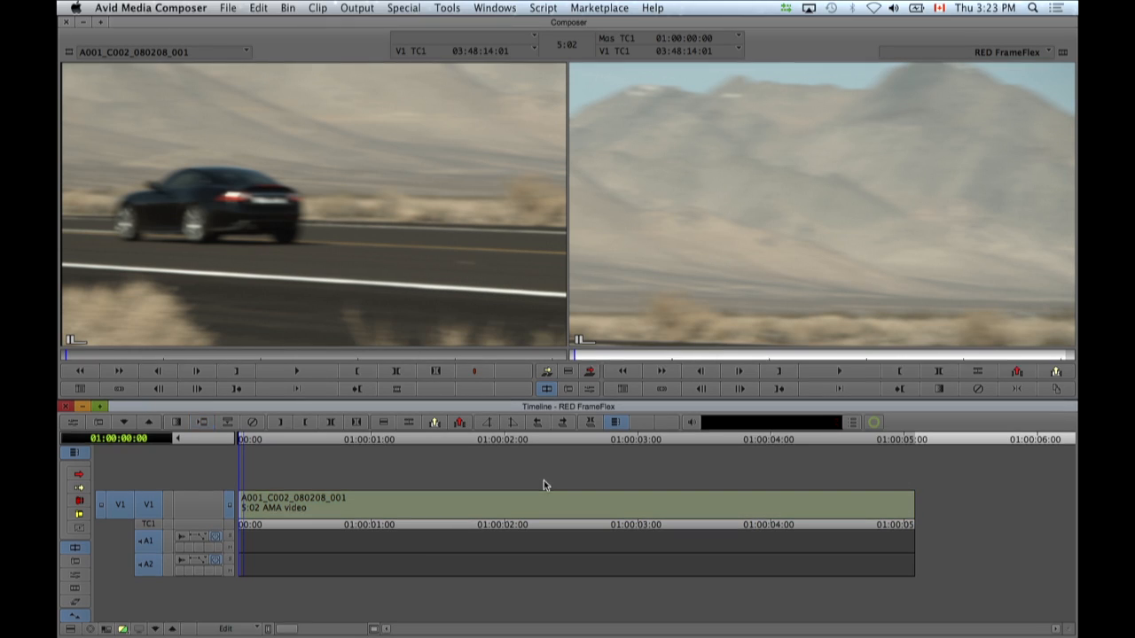
Review the AMA Source Scaling/Quality choices for Mixdown & Transcode without changing them, and play the RED FrameFlex sequence from its start.
key(super+5)
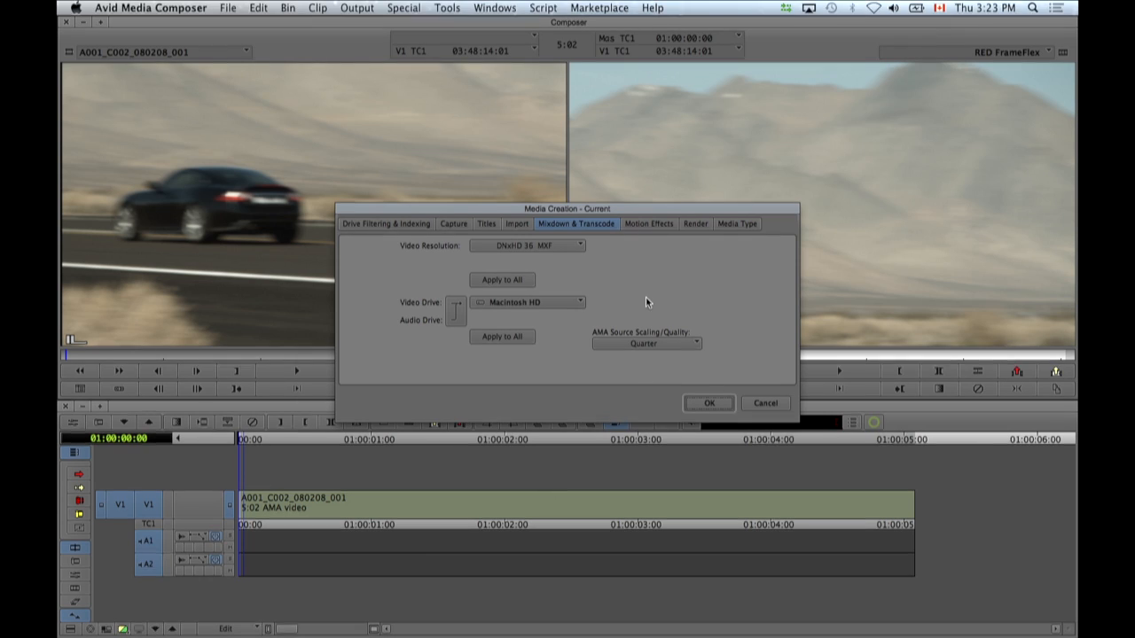
click(644, 345)
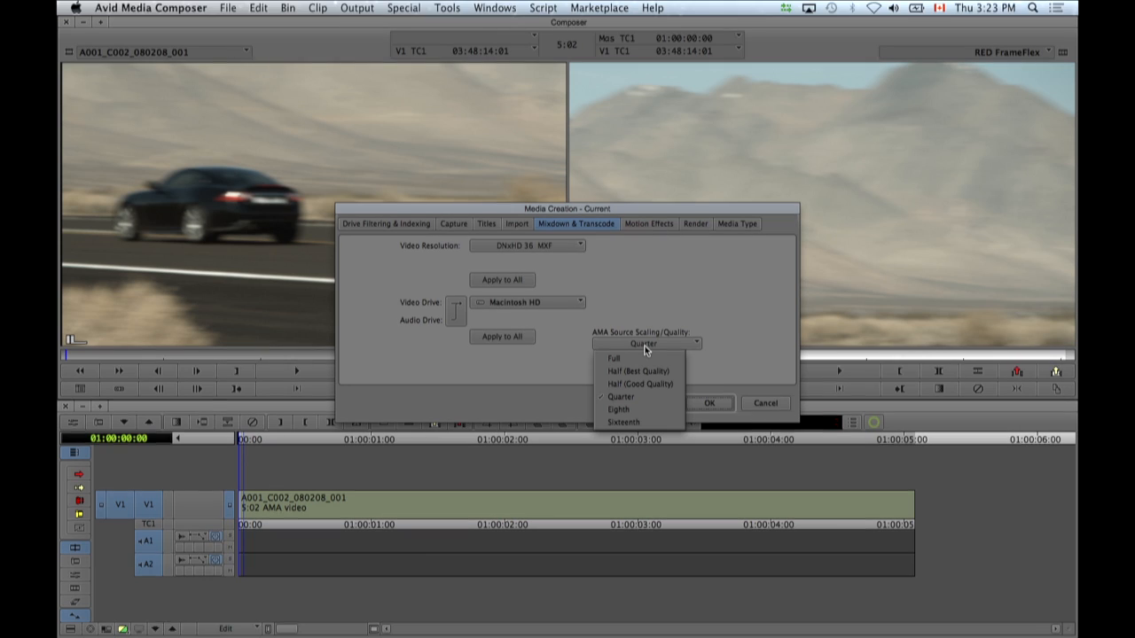
click(735, 288)
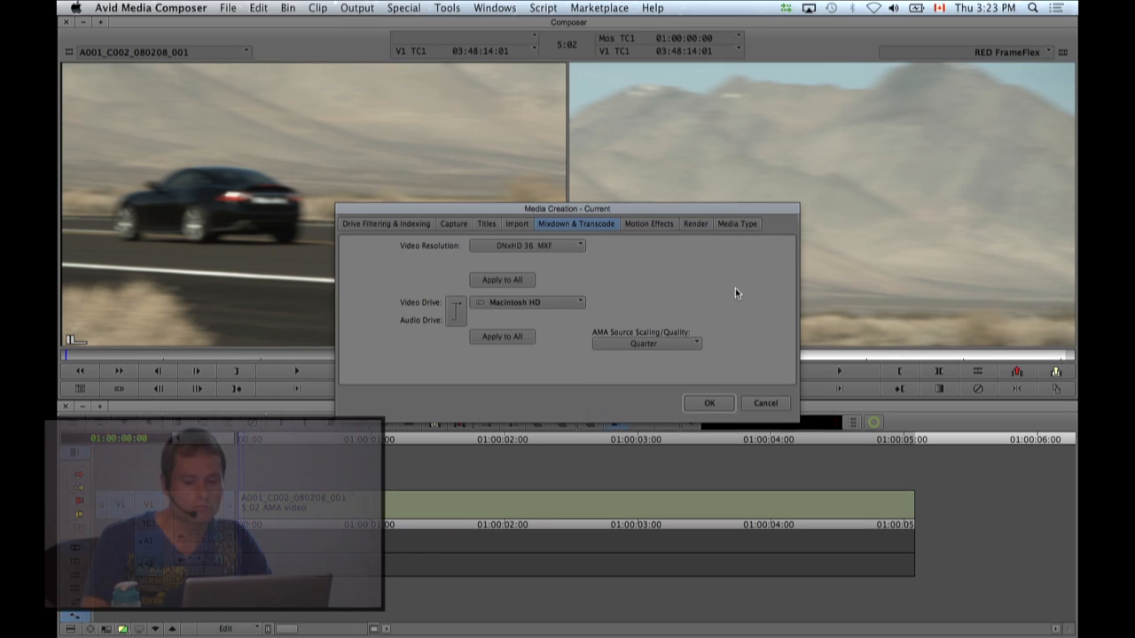
click(755, 410)
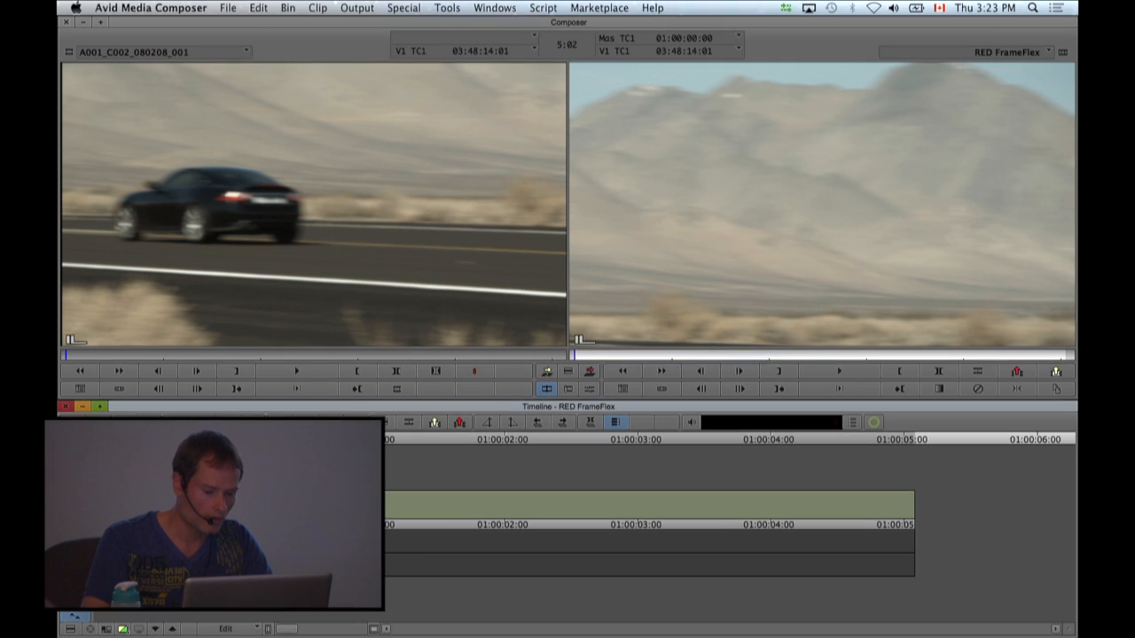
click(837, 369)
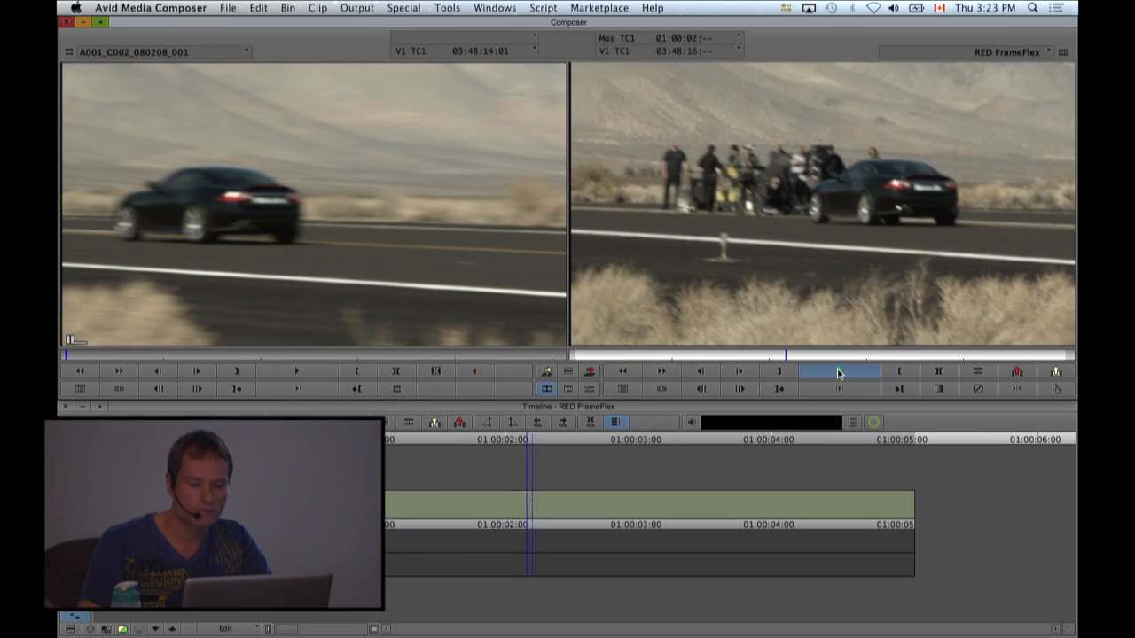
drag(405, 442, 238, 447)
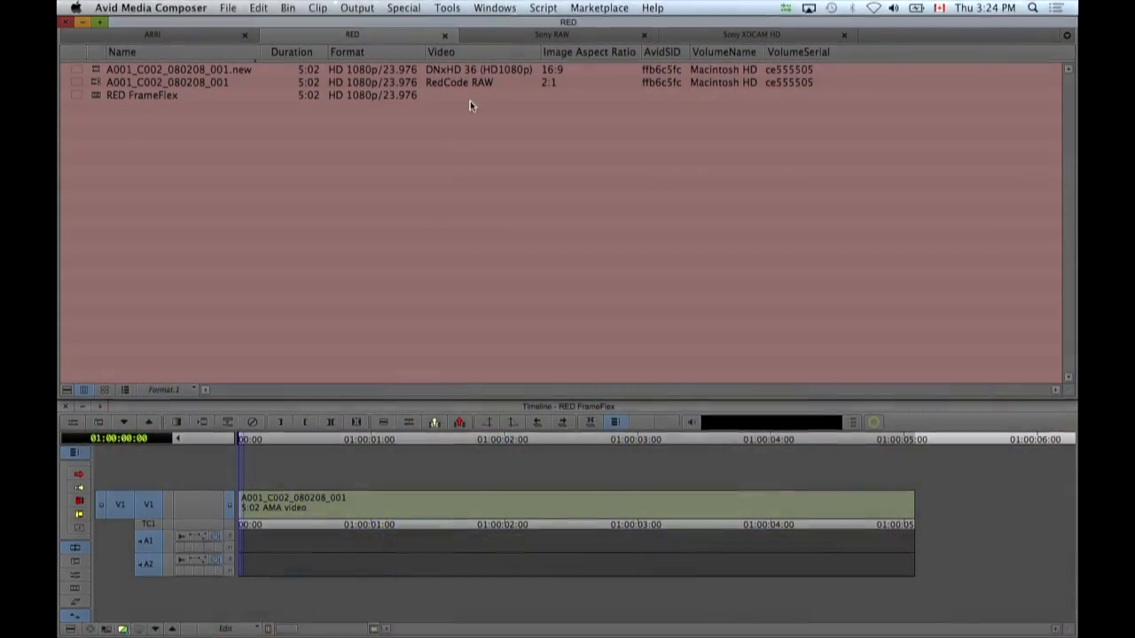
Link the desktop's ARRI MXF folder into the ARRI bin with the autodetected AMA plug-in.
click(225, 37)
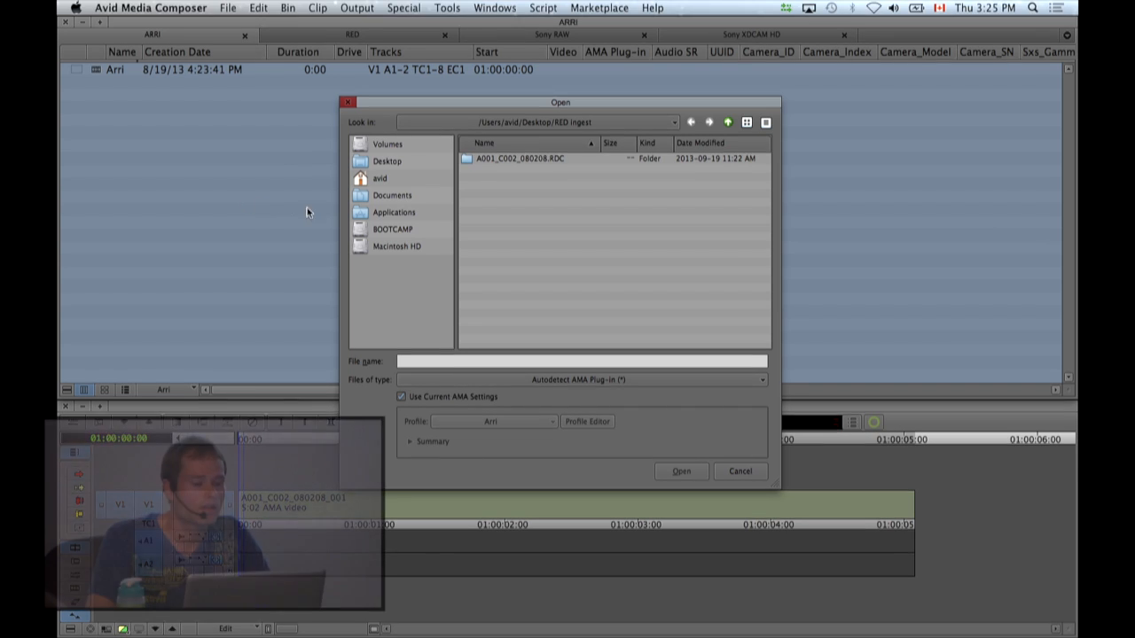
click(383, 164)
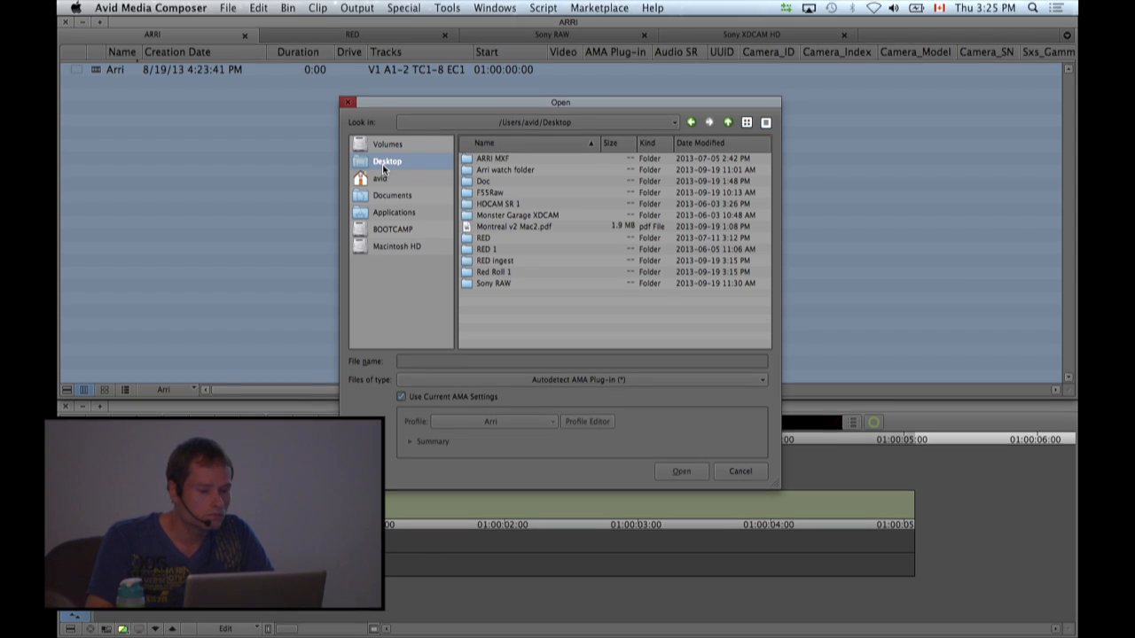
click(494, 160)
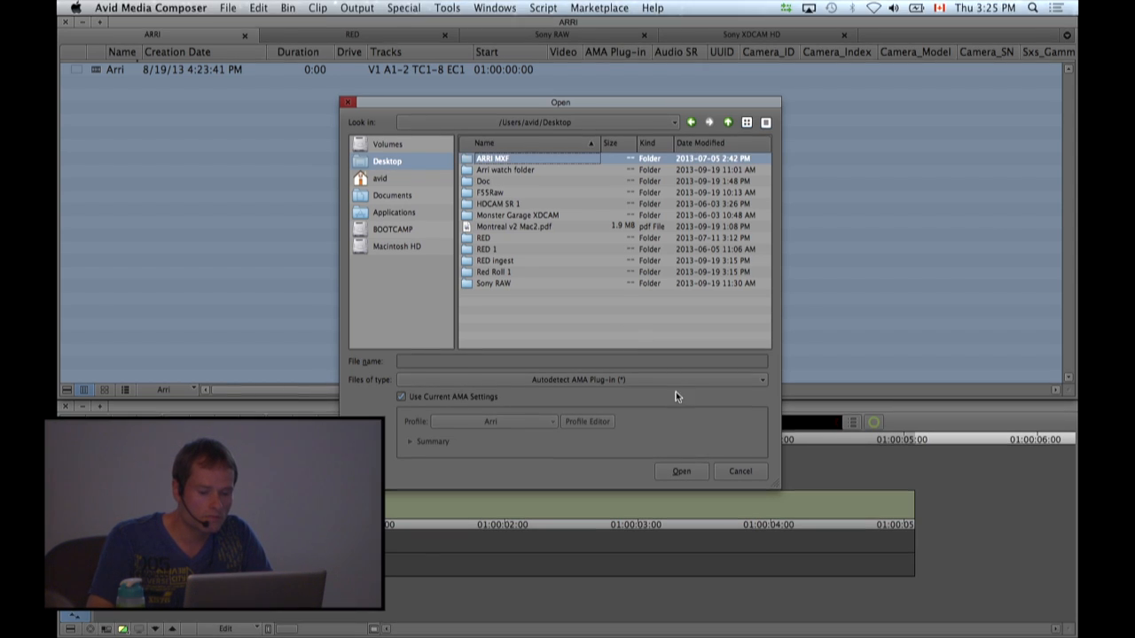
click(680, 471)
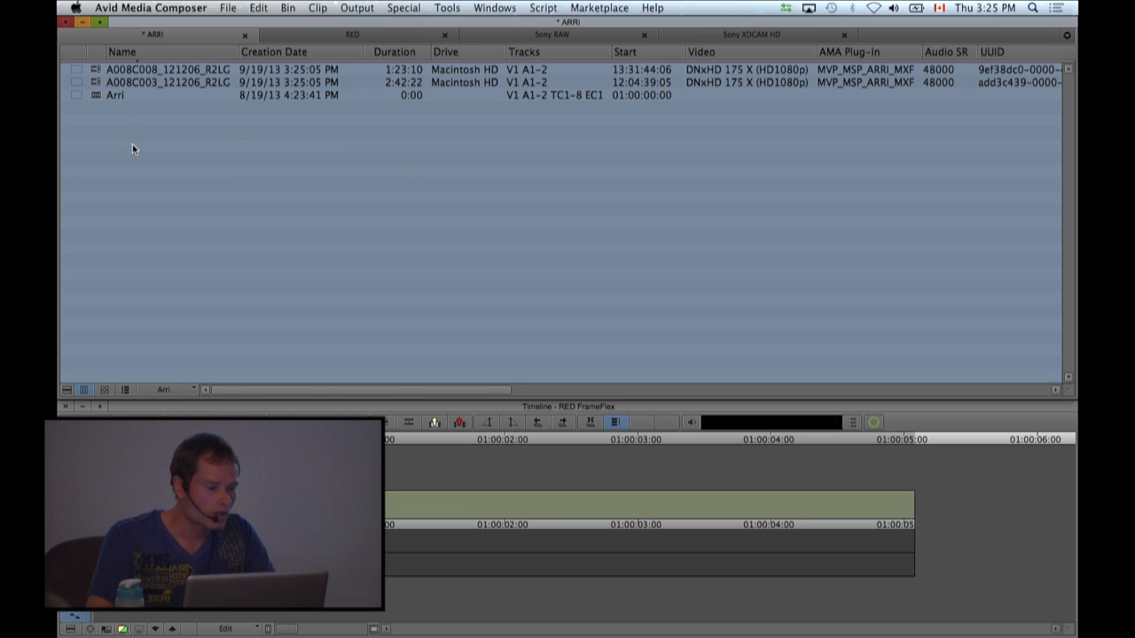
Display the ARRI bin as thumbnails and load the A008C008_121206_R2LG clip into the source monitor at its first frame.
click(104, 389)
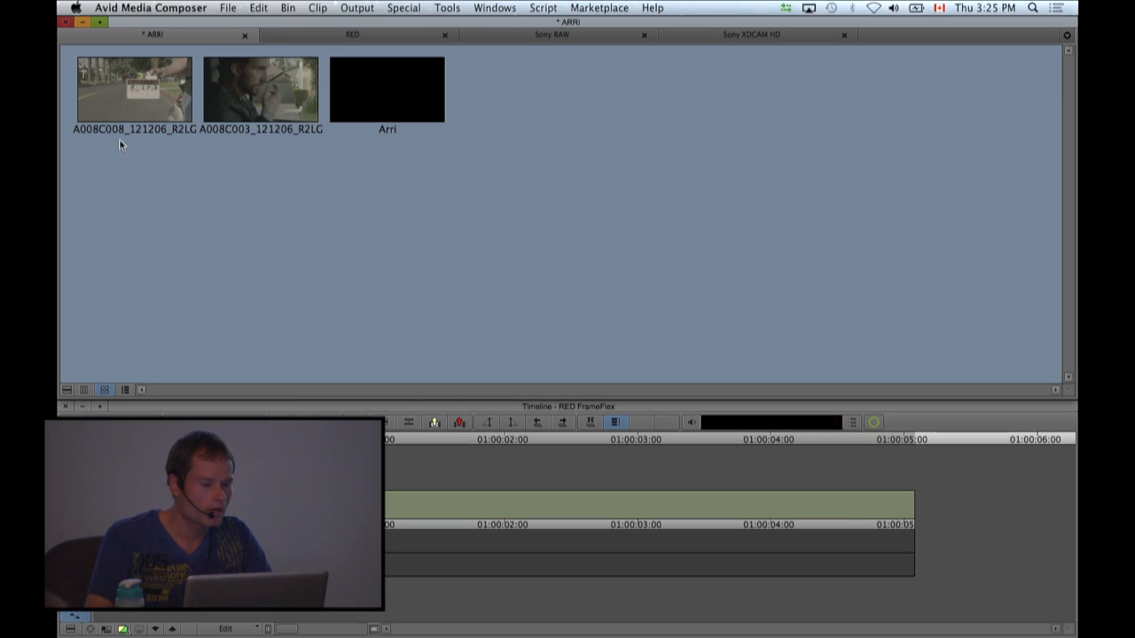
double_click(115, 88)
drag(77, 359, 61, 337)
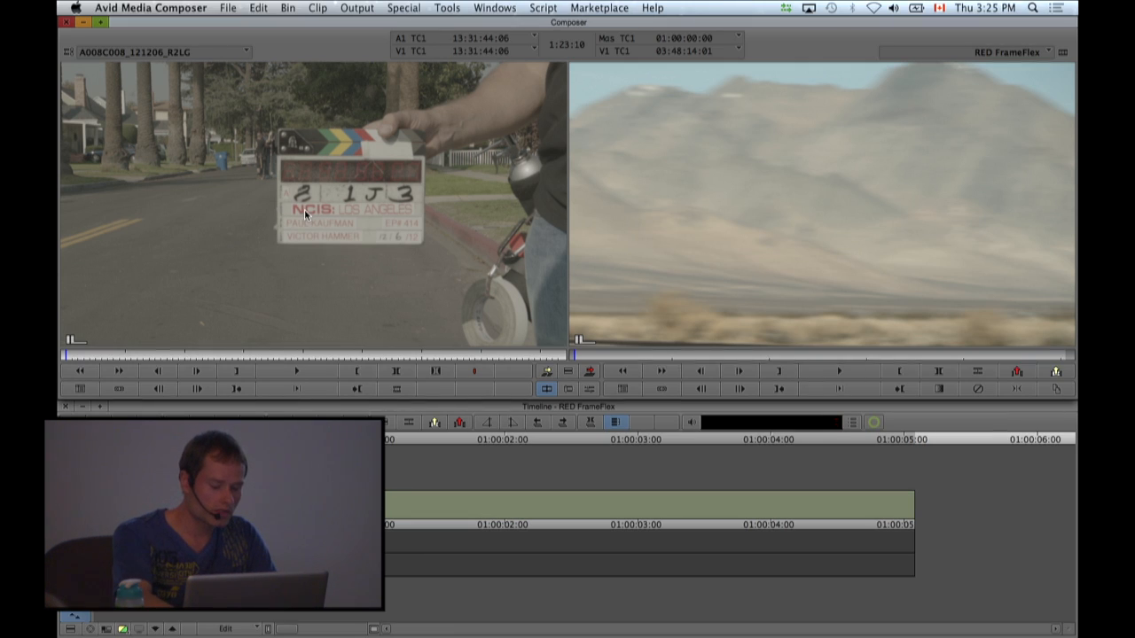
In the clip's Source Settings, set the source color space to Arri ALEXA SUP 3.x (video levels), and automatically add and apply its REC709 transformation.
key(shift+s)
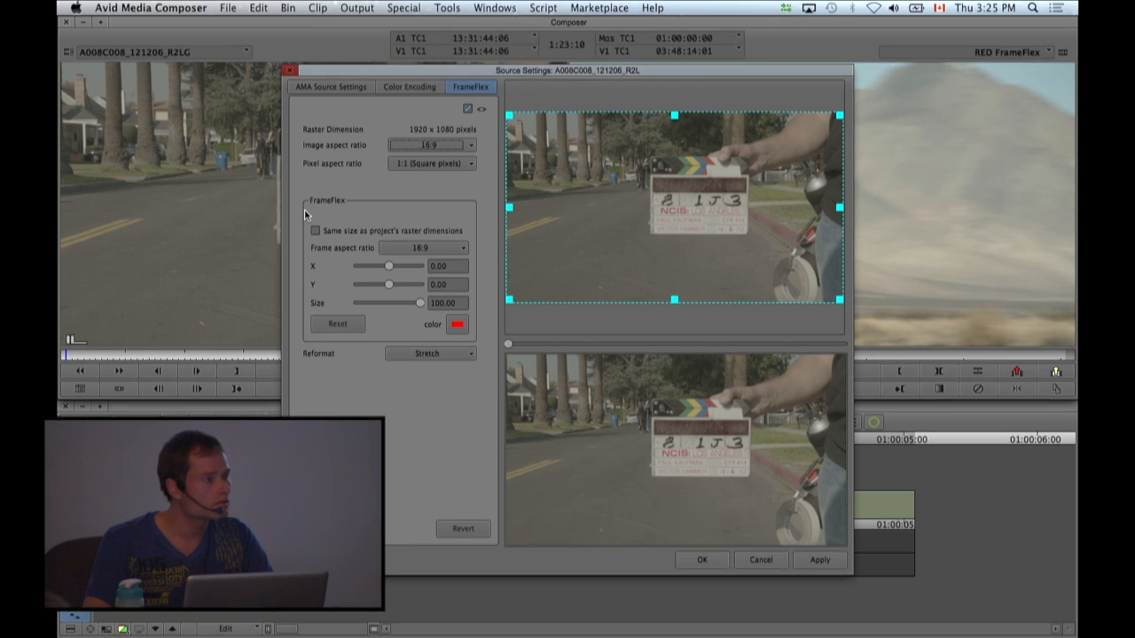
click(333, 89)
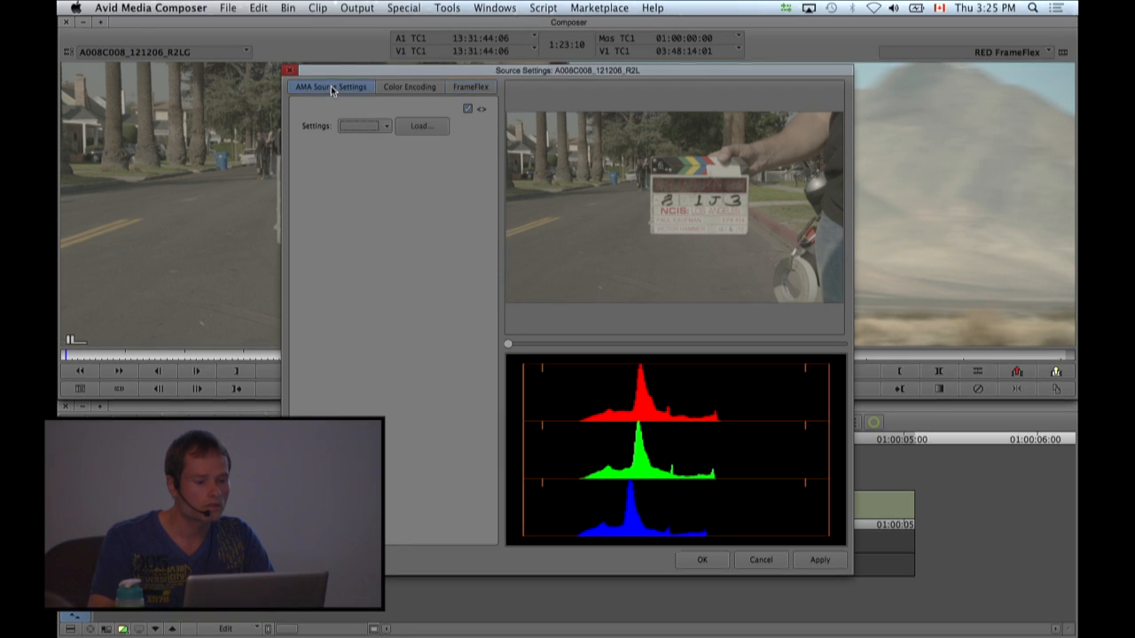
click(396, 92)
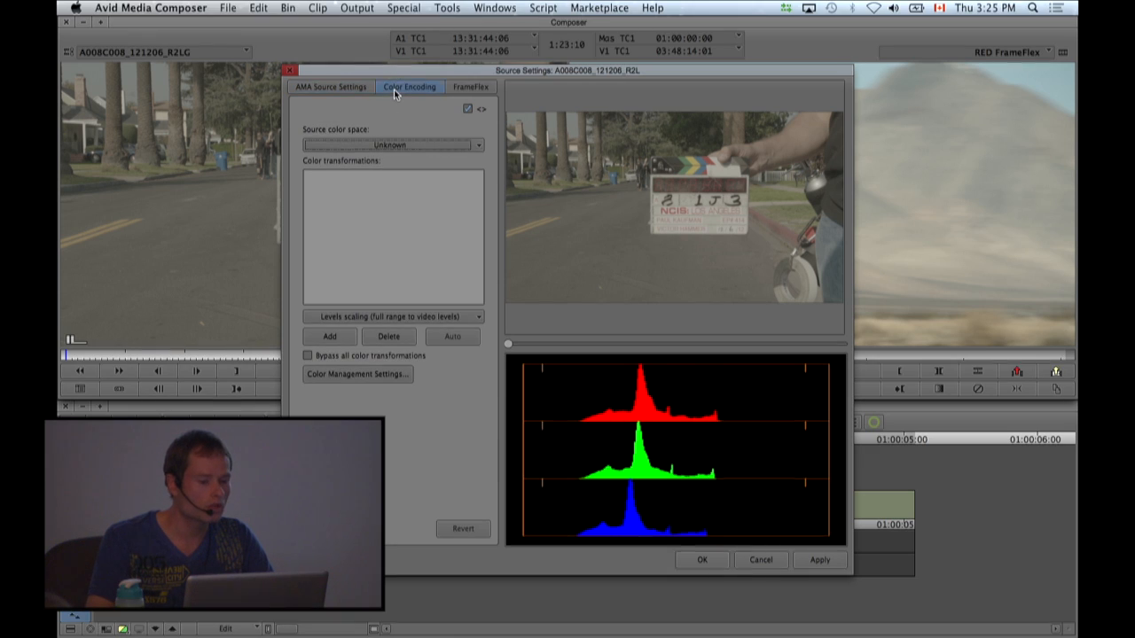
click(394, 147)
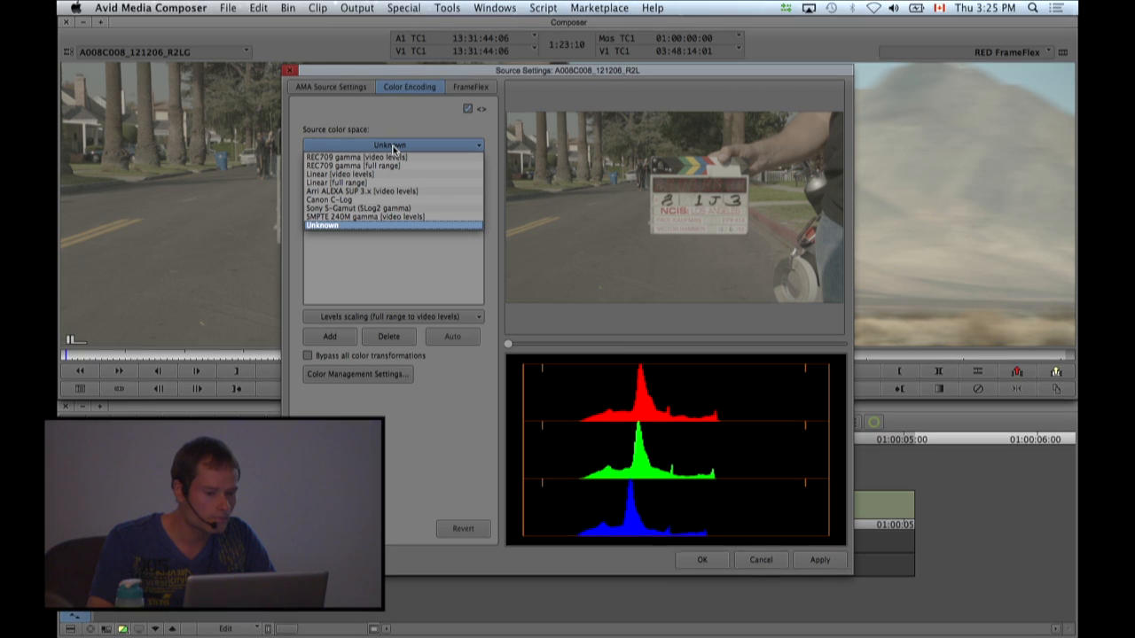
click(374, 191)
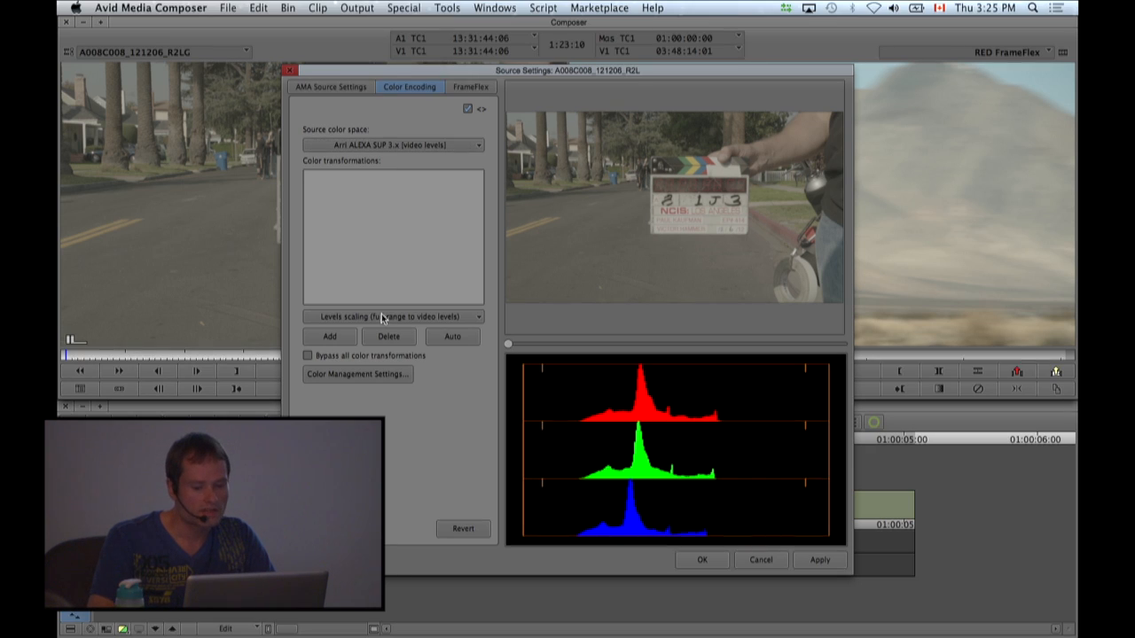
click(453, 338)
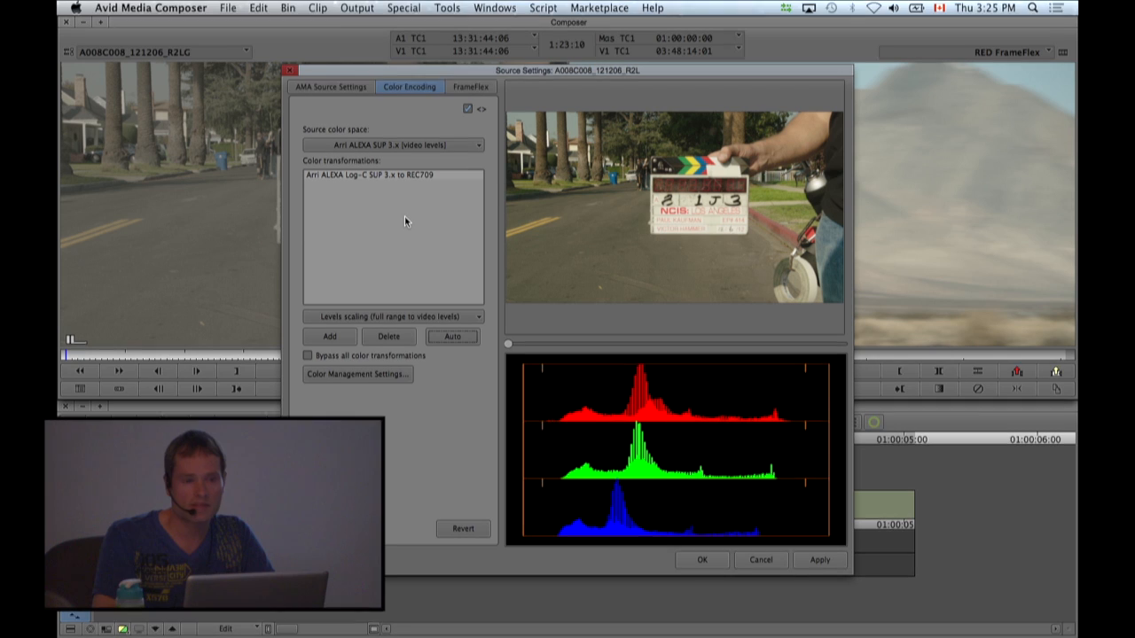
drag(543, 77, 749, 71)
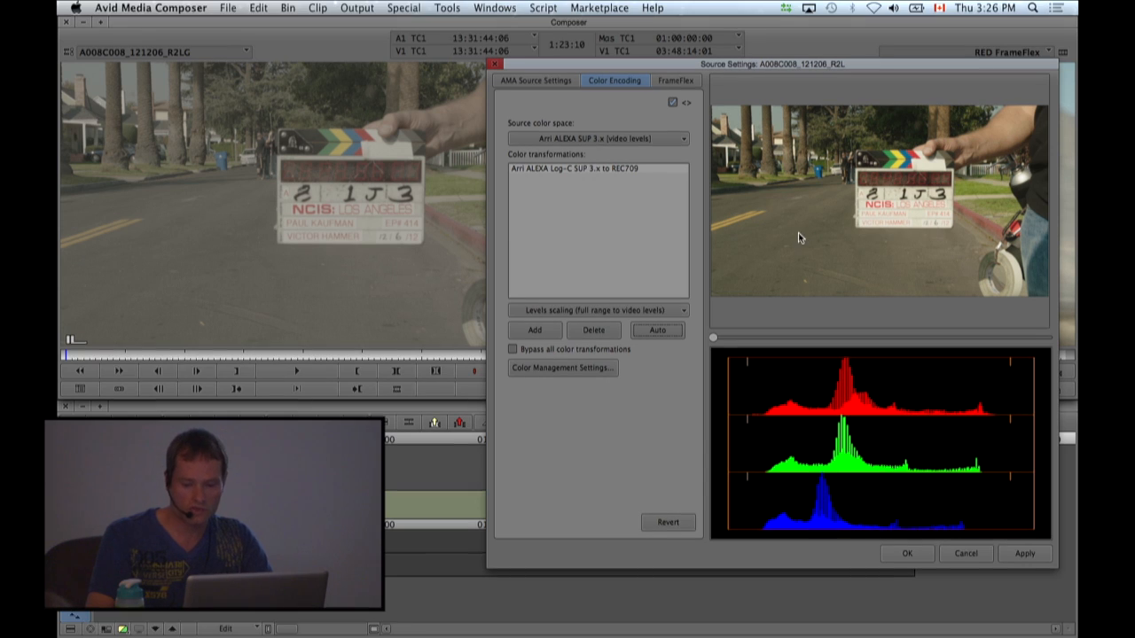
click(1024, 553)
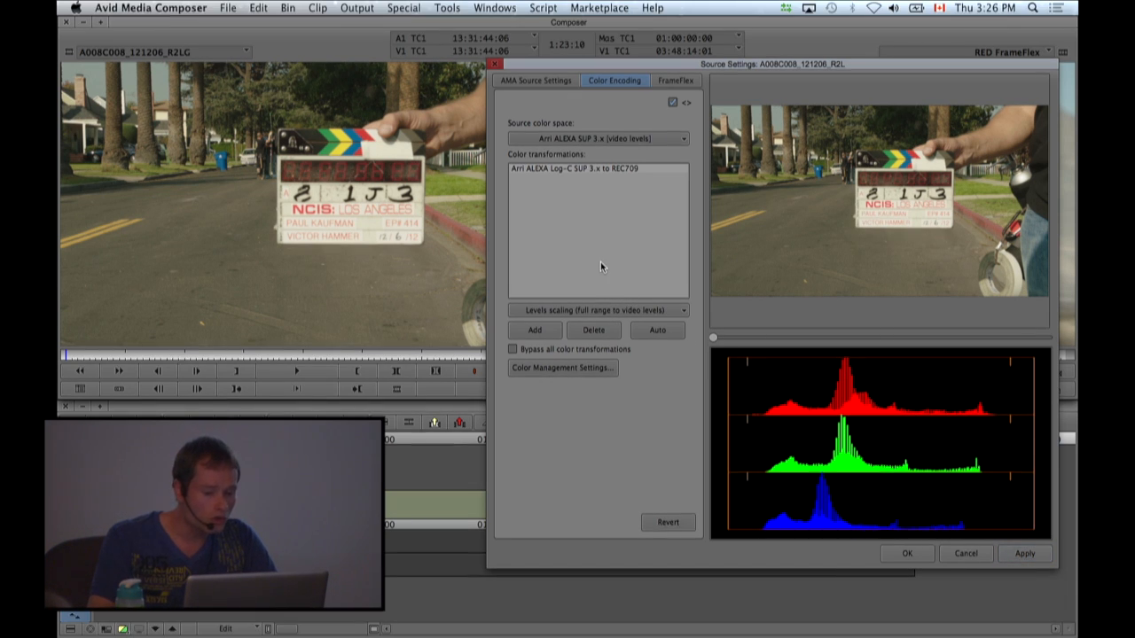
Look through the full list of available color transformations, and close the clip's Source Settings.
click(566, 311)
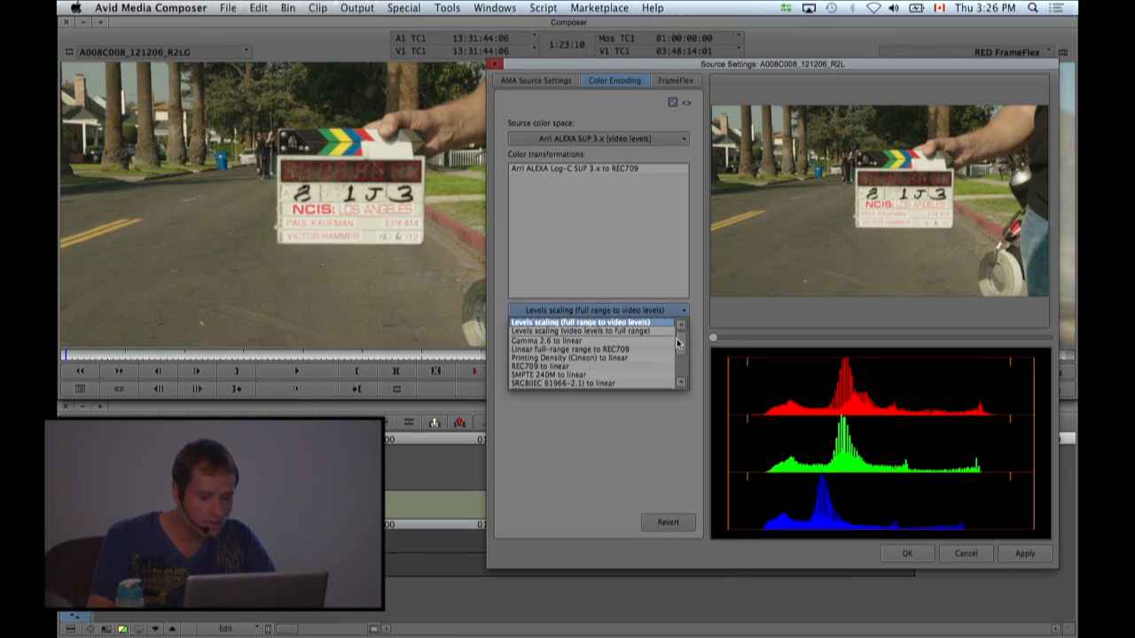
drag(679, 343, 679, 352)
click(680, 386)
click(681, 386)
click(681, 385)
click(681, 386)
click(682, 386)
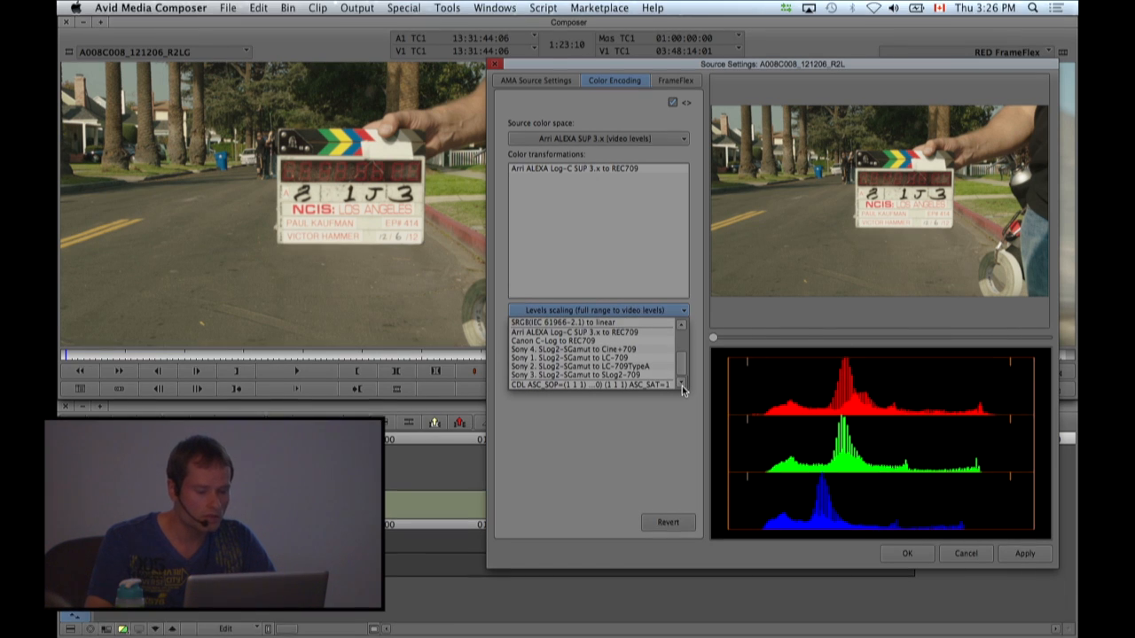
click(661, 426)
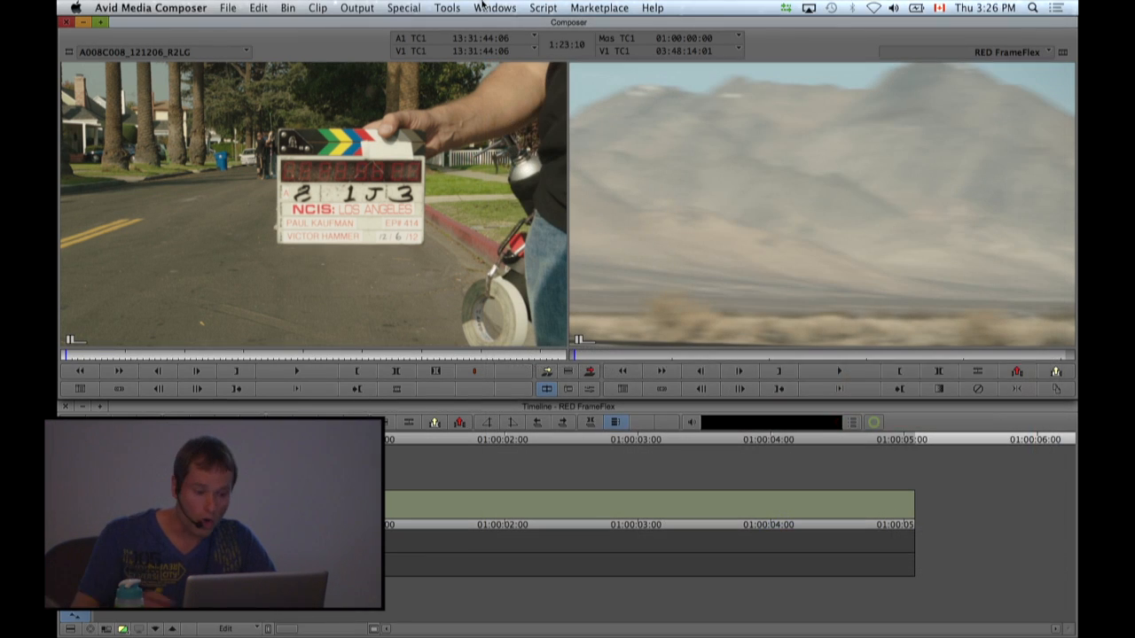
Look at the Install LUT option and its accepted file types in the Color Management settings, and leave without installing one.
key(super+9)
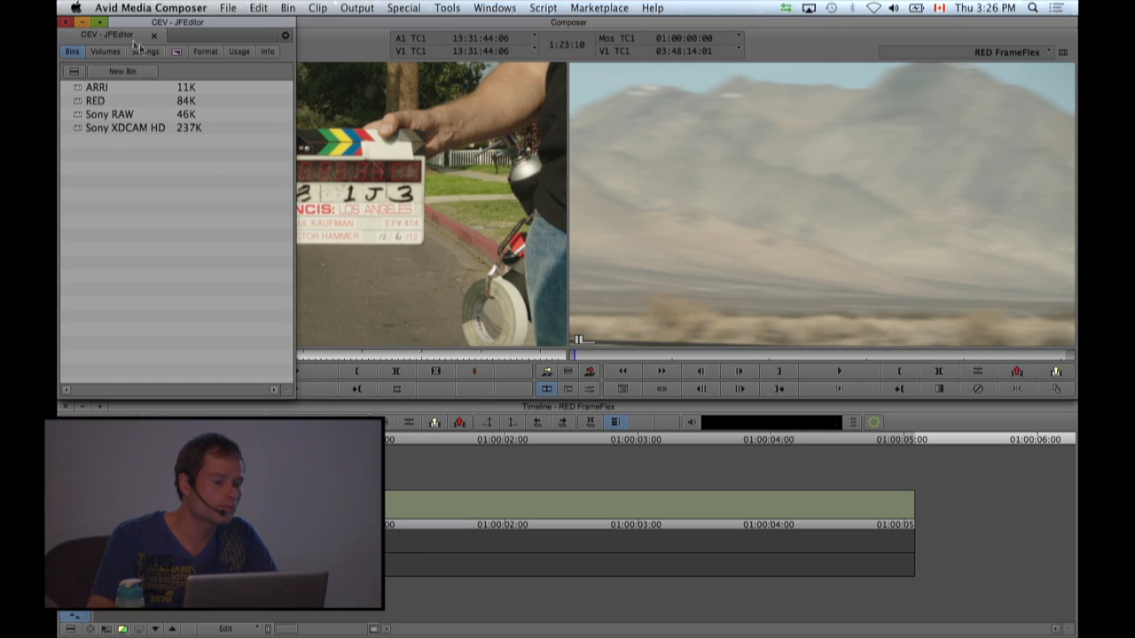
click(146, 52)
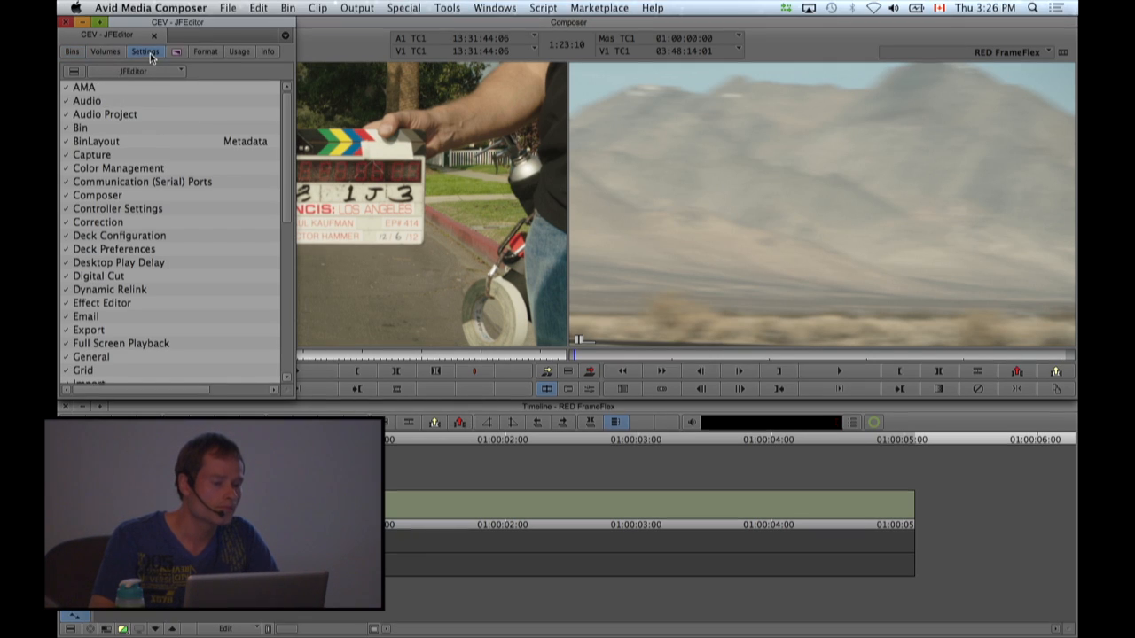
double_click(104, 170)
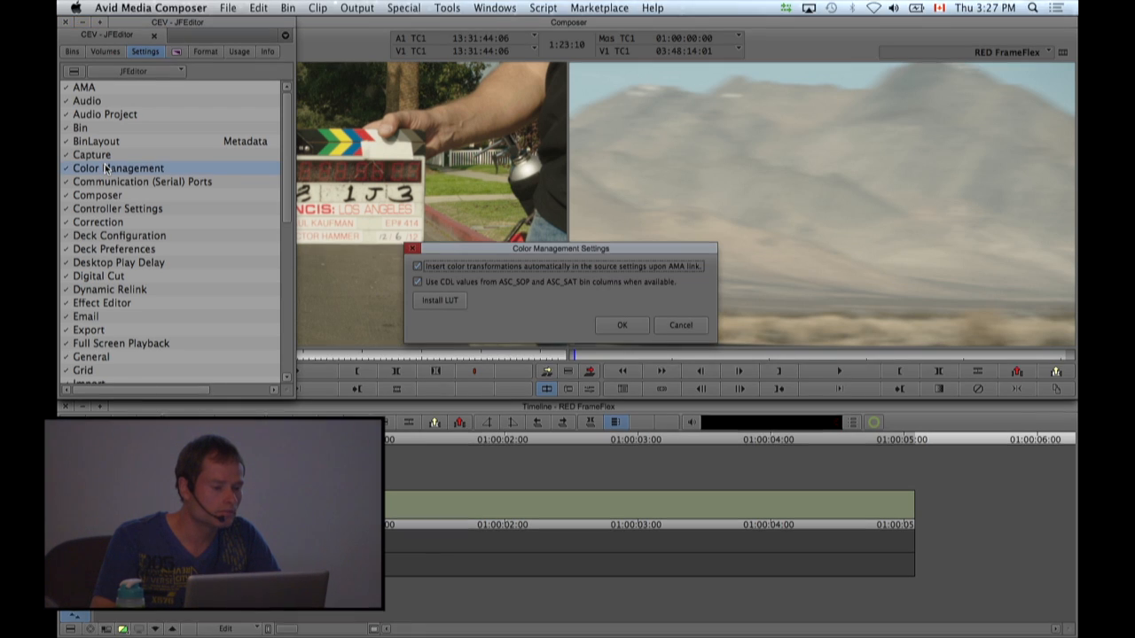
click(438, 301)
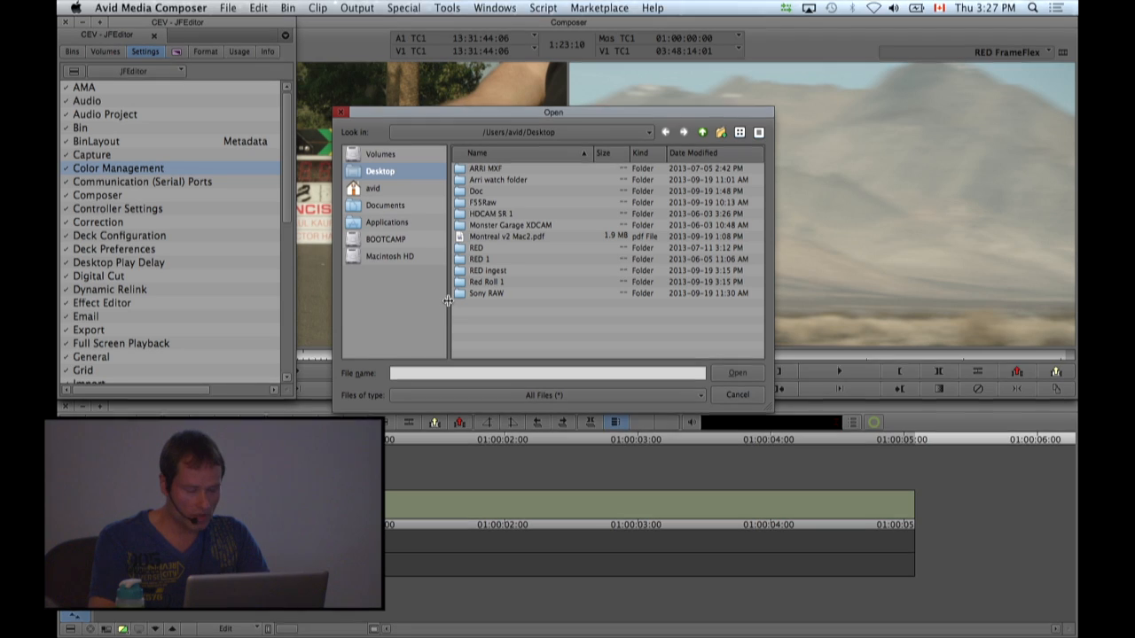
click(530, 396)
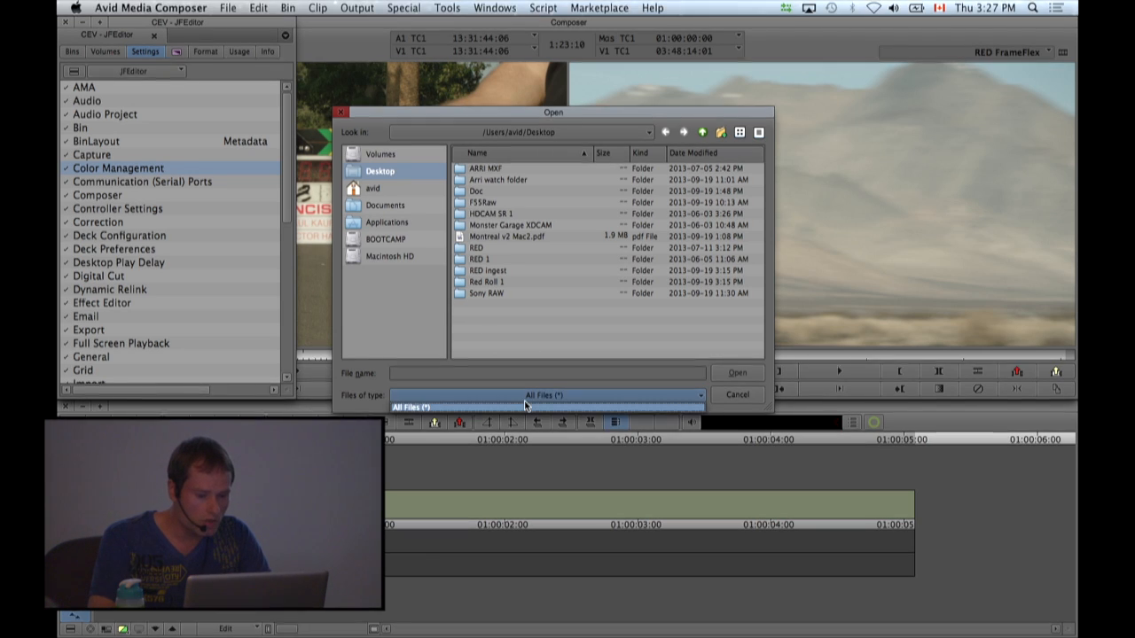
click(532, 406)
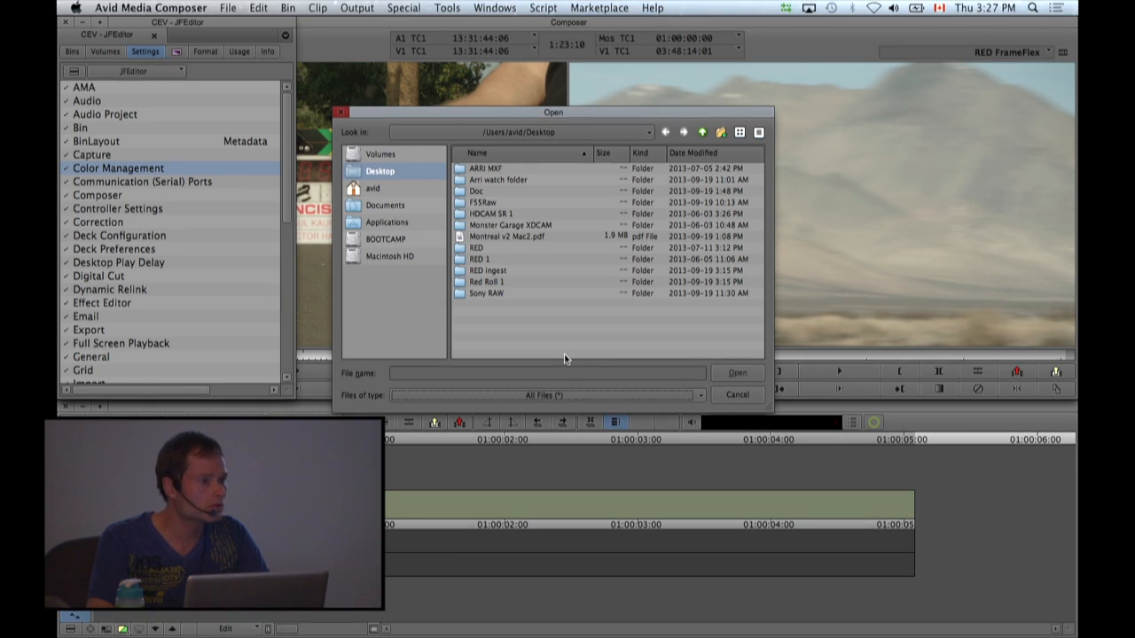
click(737, 395)
click(684, 325)
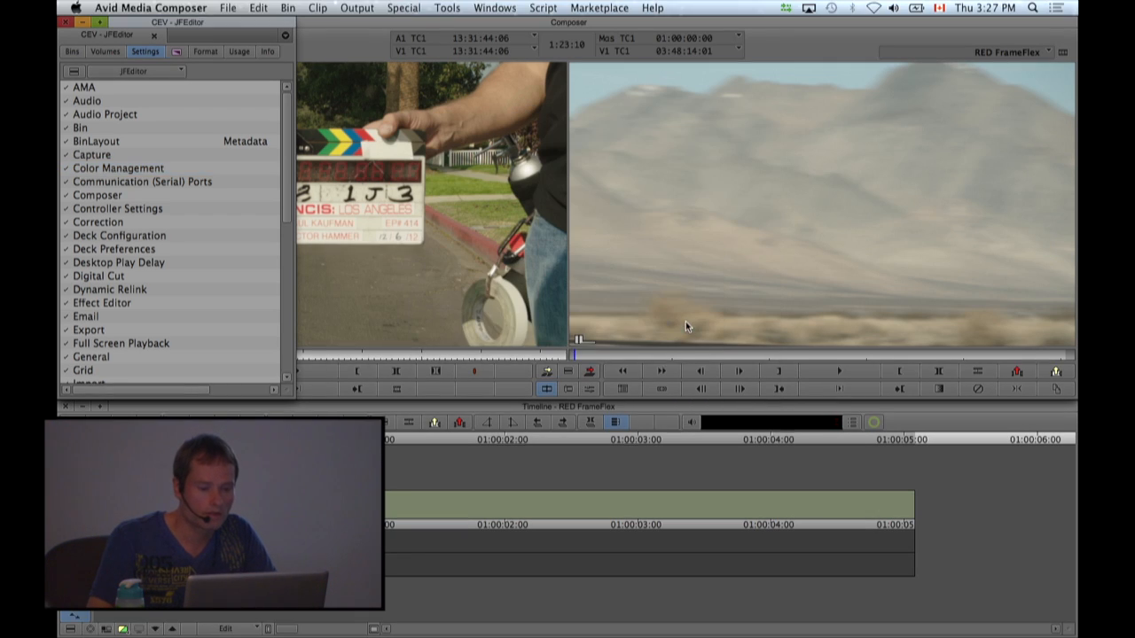
Switch to the Sony XDCAM HD sequence, park the playhead at 01:00:06:03 and open the Audio Mixer.
click(310, 42)
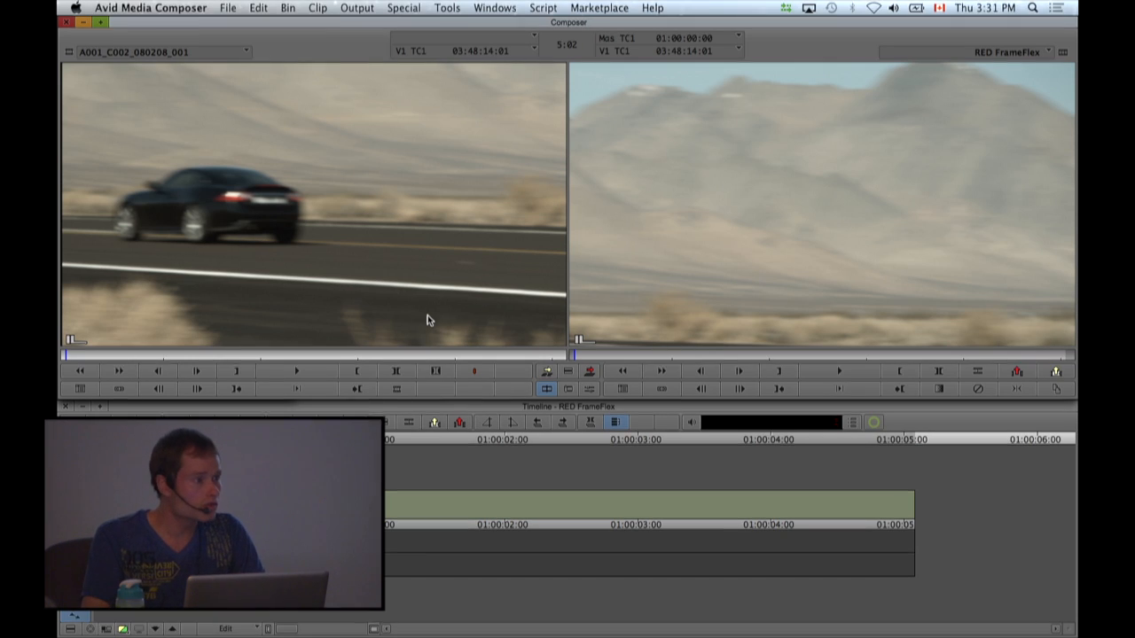
click(439, 406)
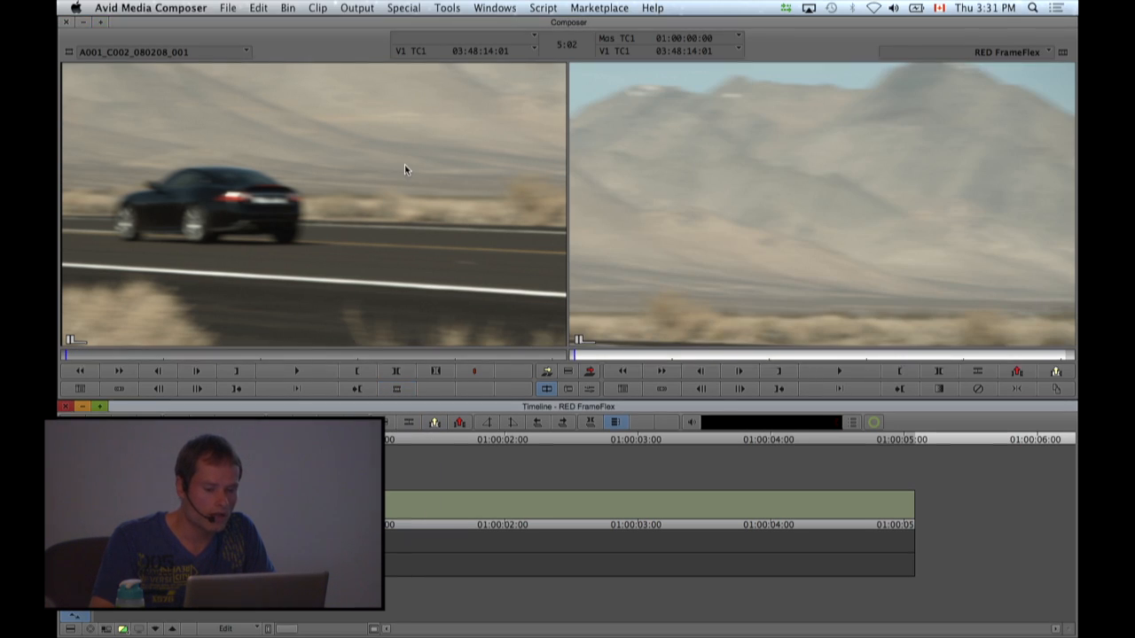
click(494, 8)
click(514, 109)
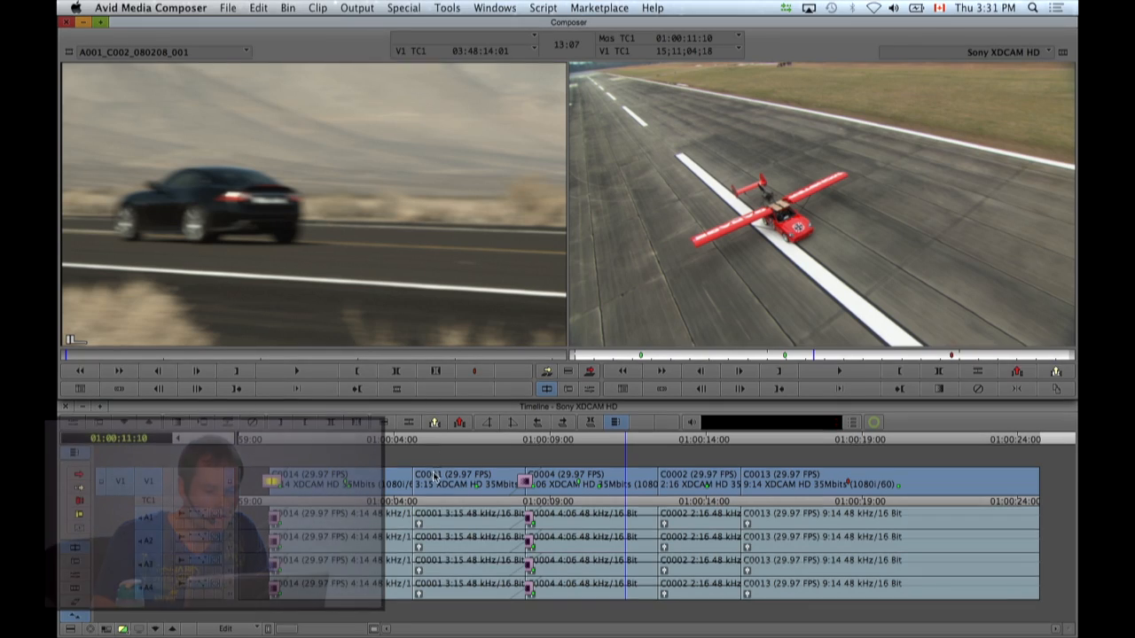
click(461, 439)
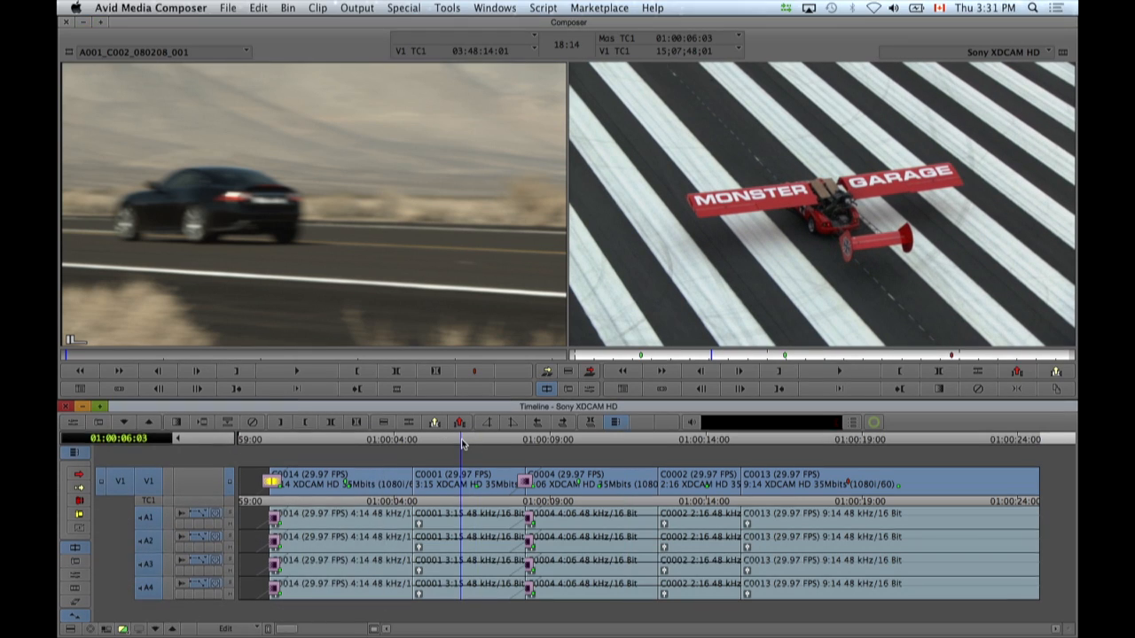
key(super+1)
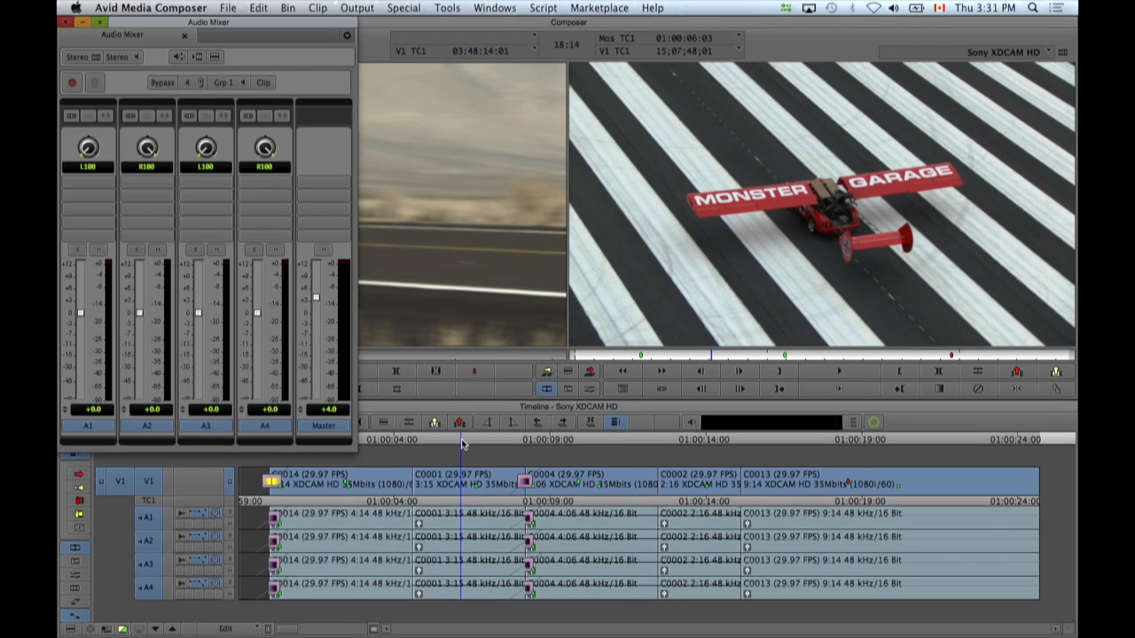
Hide the group/link/mirror buttons and the effect buttons through the Audio Mixer's display options.
right_click(310, 89)
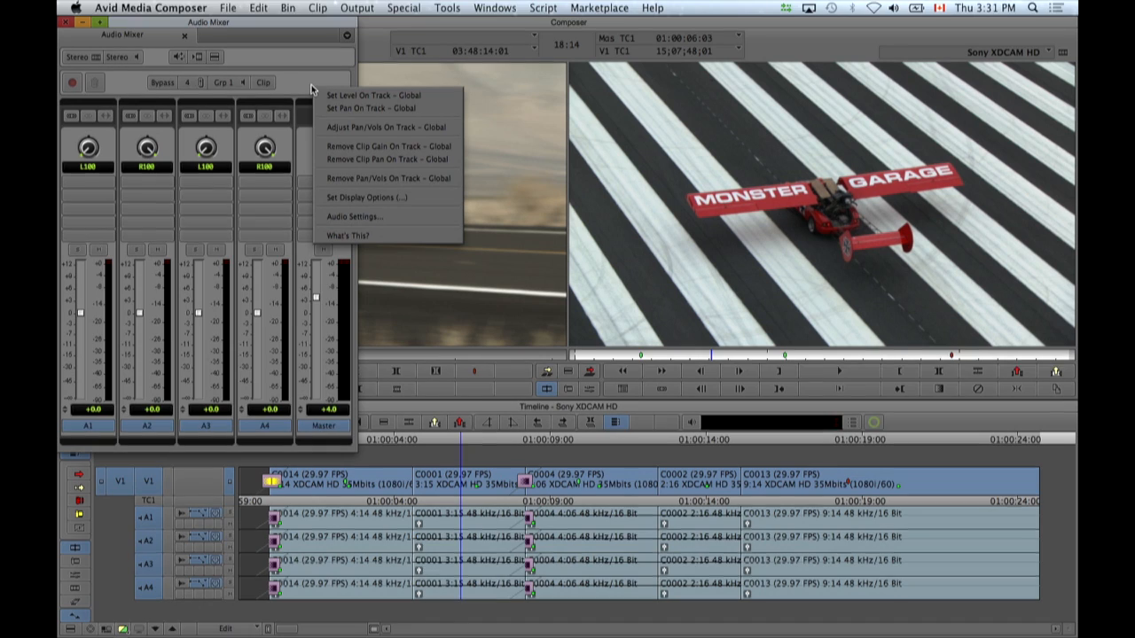
click(353, 199)
drag(576, 243, 492, 128)
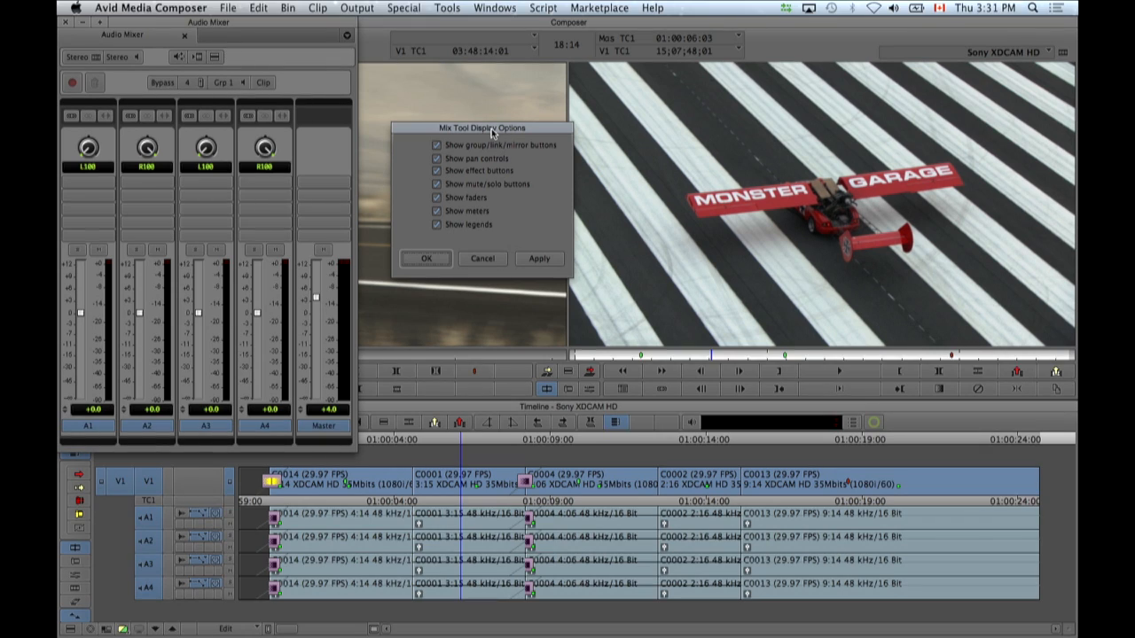
click(437, 172)
click(543, 258)
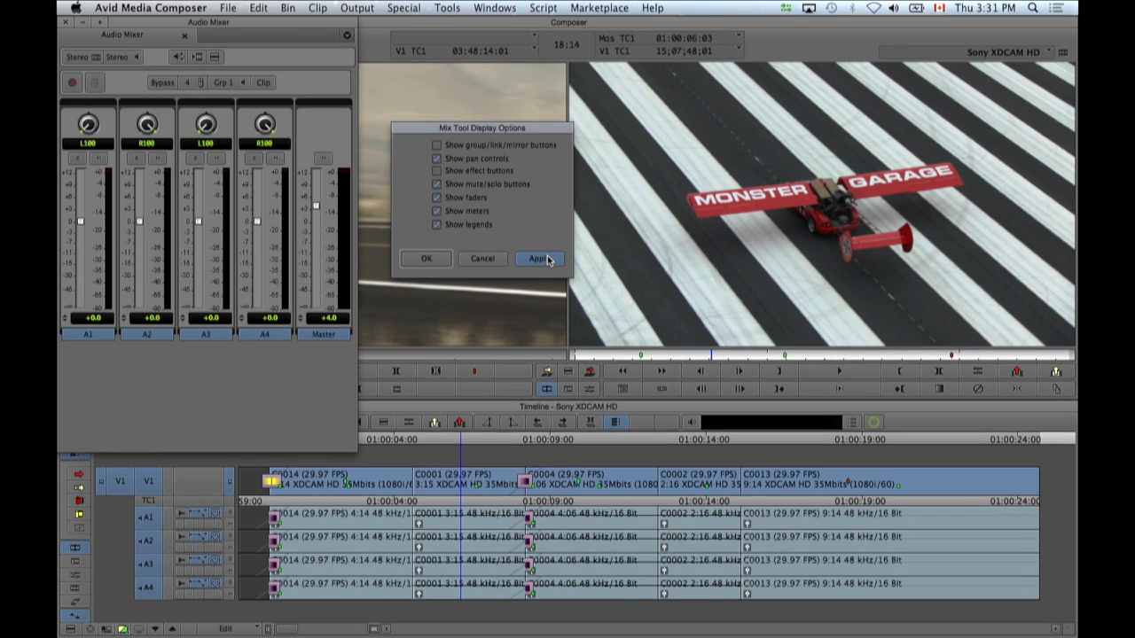
Show the Audio Mixer's group/link/mirror buttons and effect buttons again.
click(437, 146)
click(437, 171)
click(534, 258)
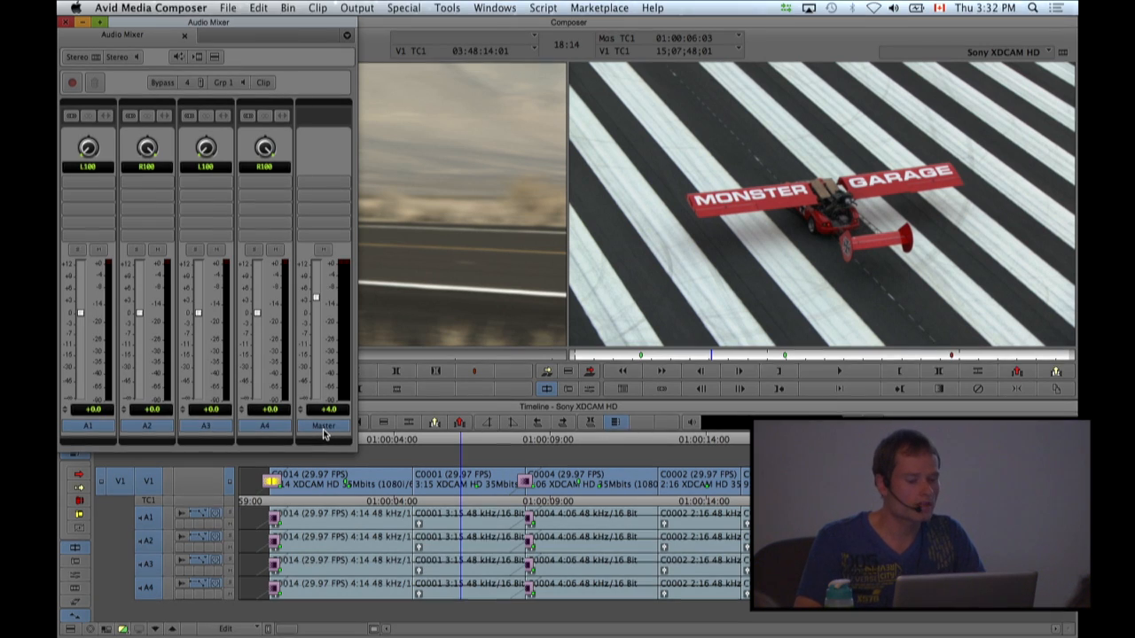
Insert the AIR Reverb (stereo) RTAS effect on the Master track and place its window beside the Audio Mixer.
click(326, 235)
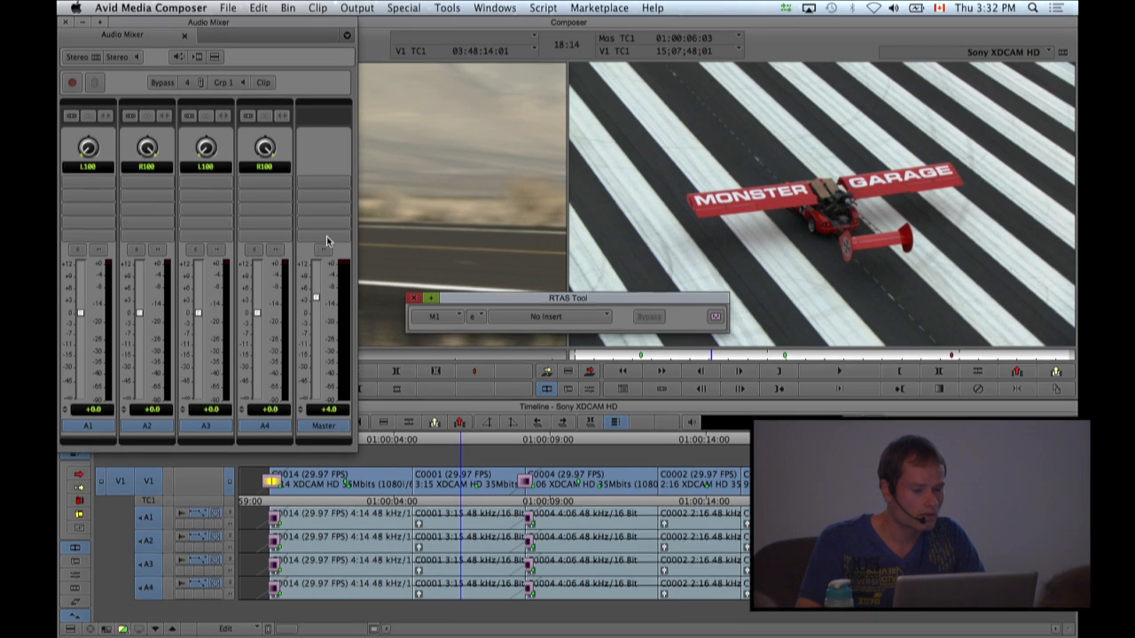
click(518, 315)
mouse_move(560, 381)
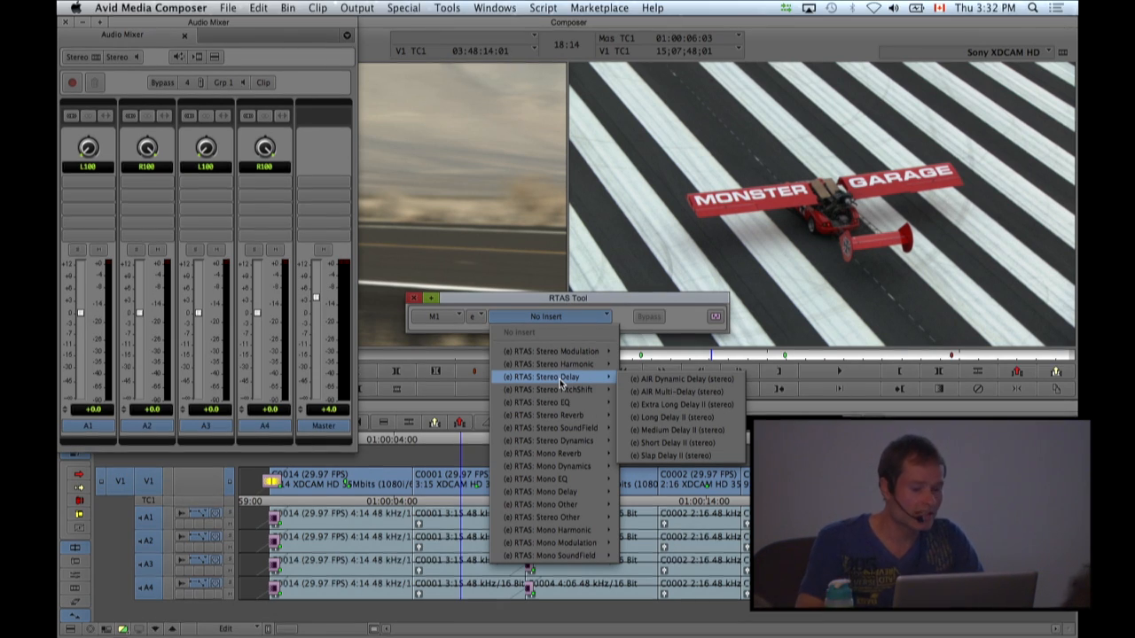
mouse_move(602, 441)
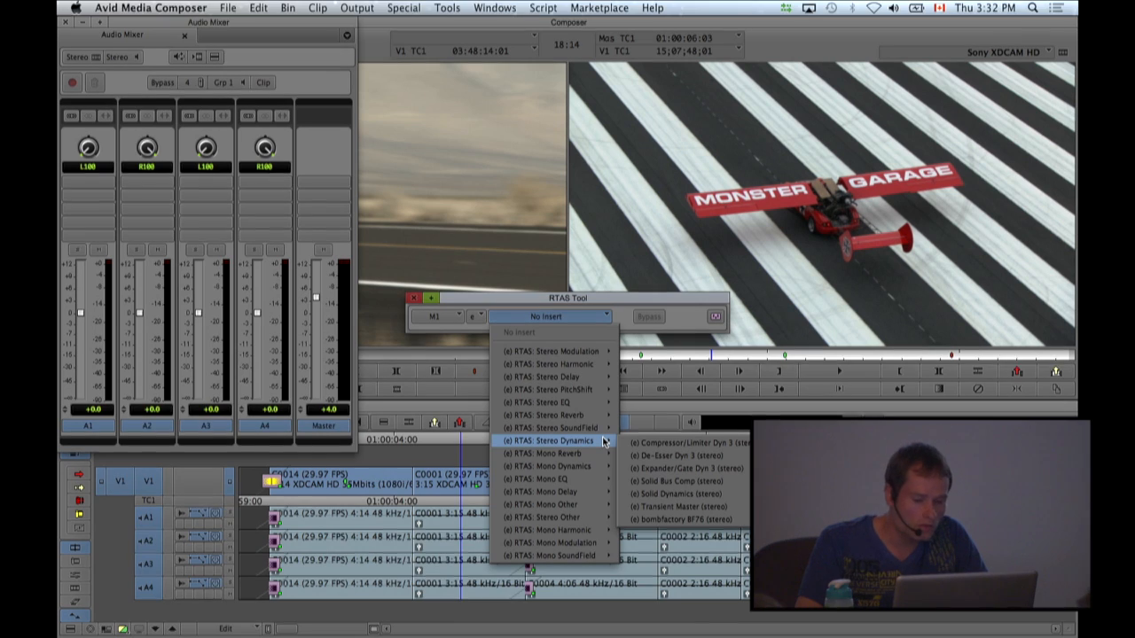
mouse_move(599, 419)
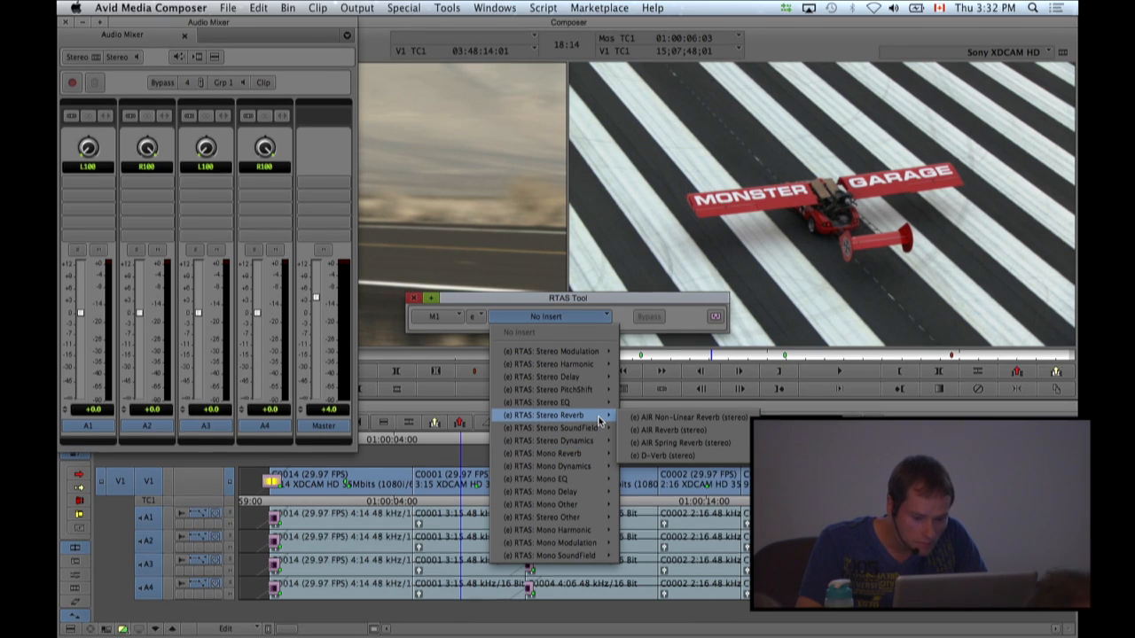
click(667, 430)
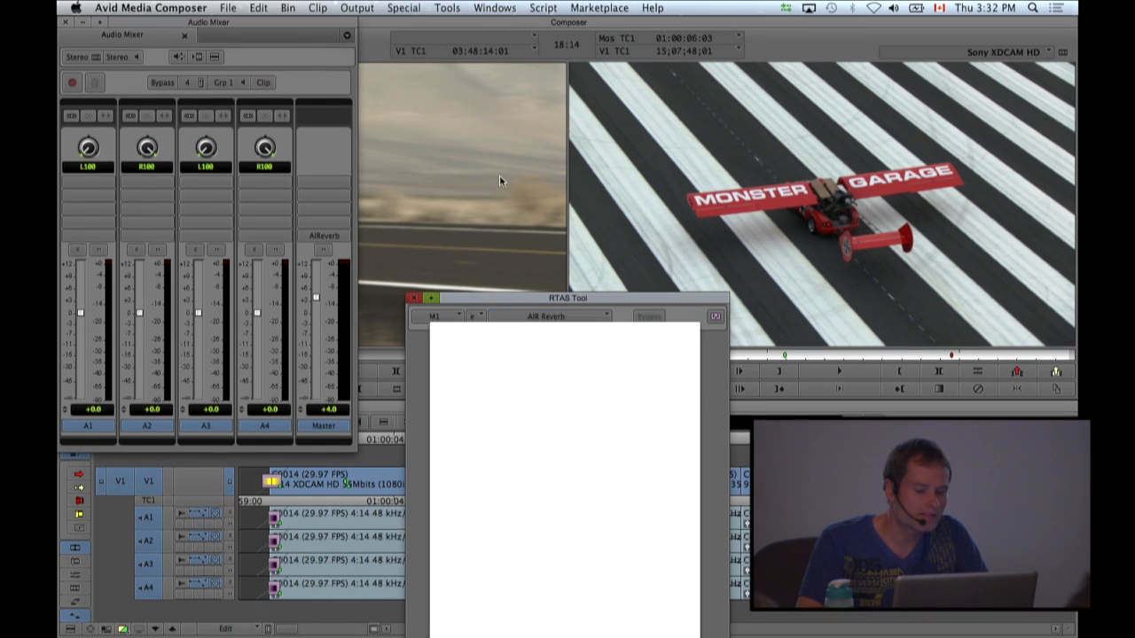
click(488, 299)
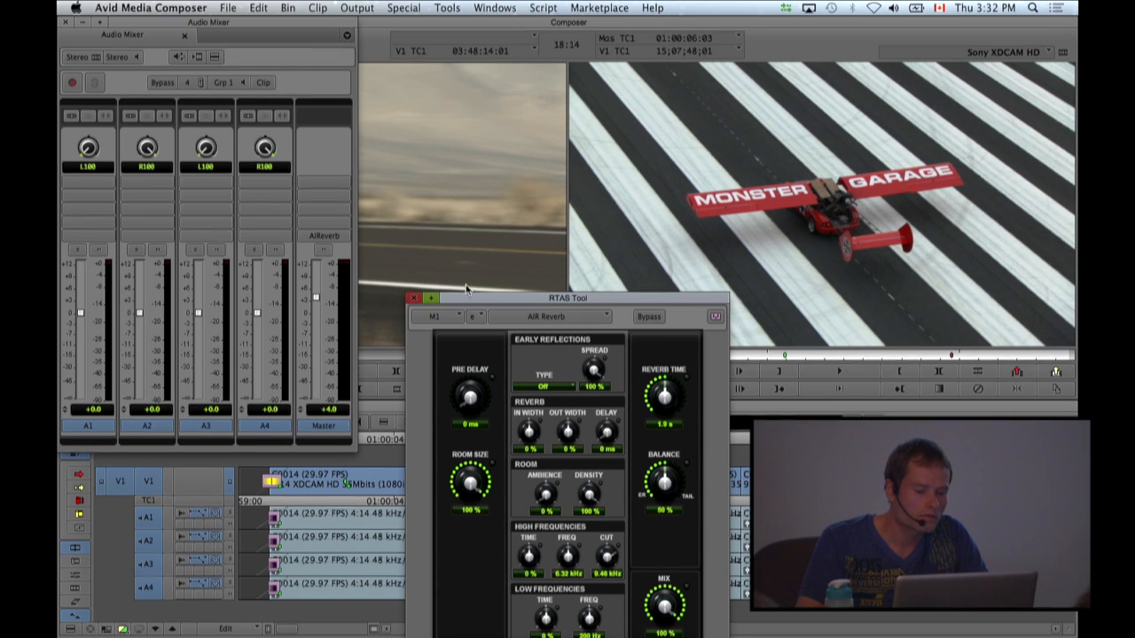
drag(469, 300, 424, 44)
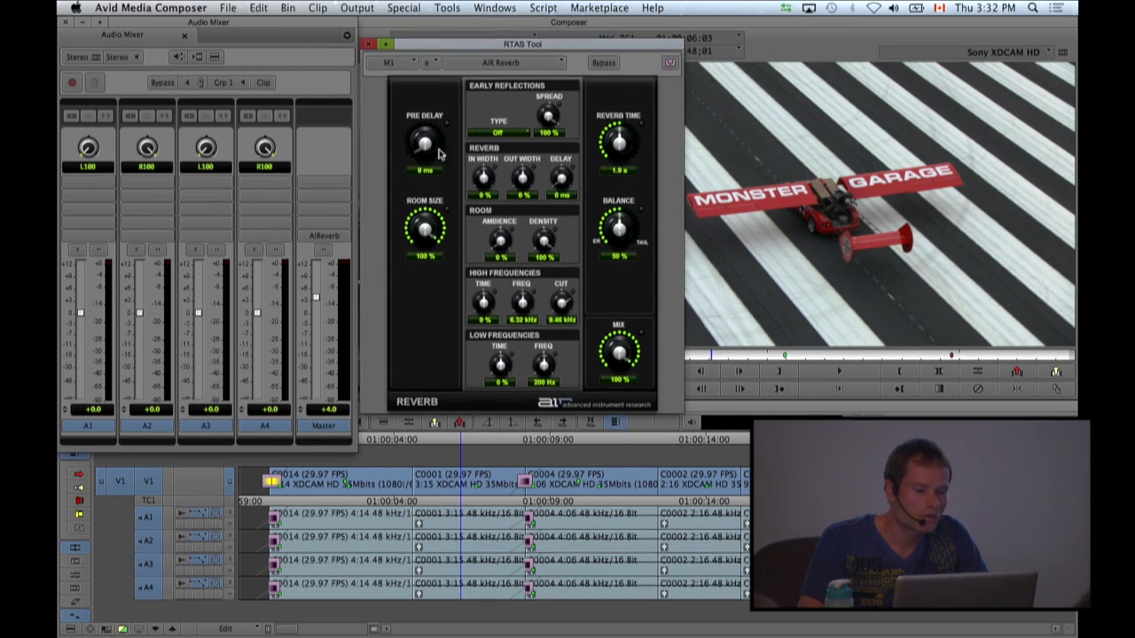
Set the AIR Reverb pre delay to 34 ms while playing the sequence audio, close the RTAS Tool and stop playback.
click(197, 56)
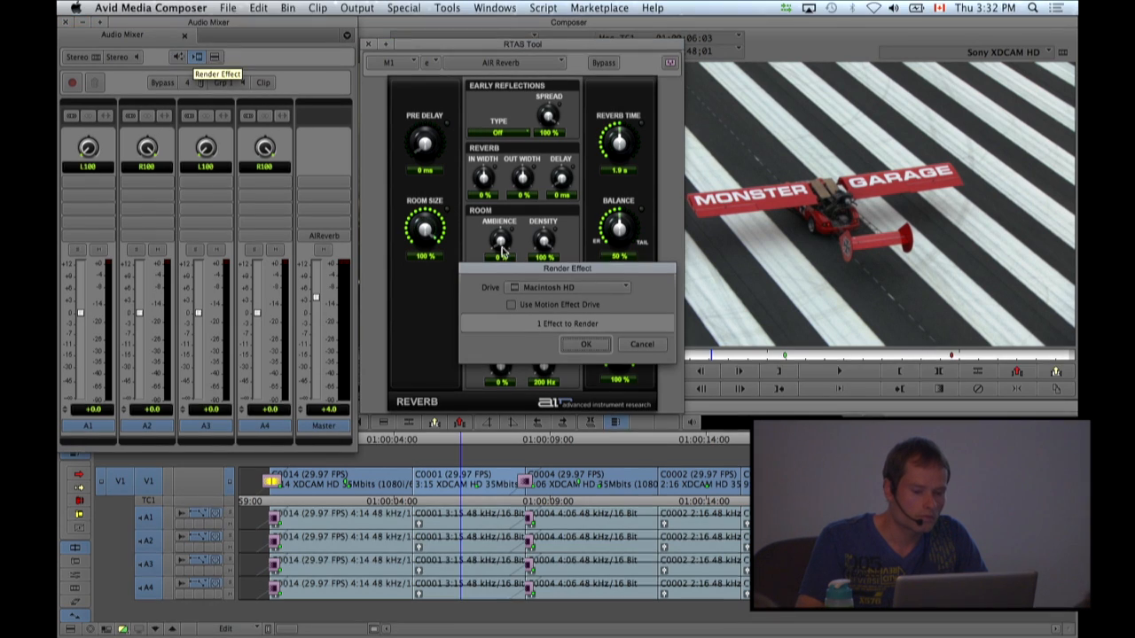
click(641, 346)
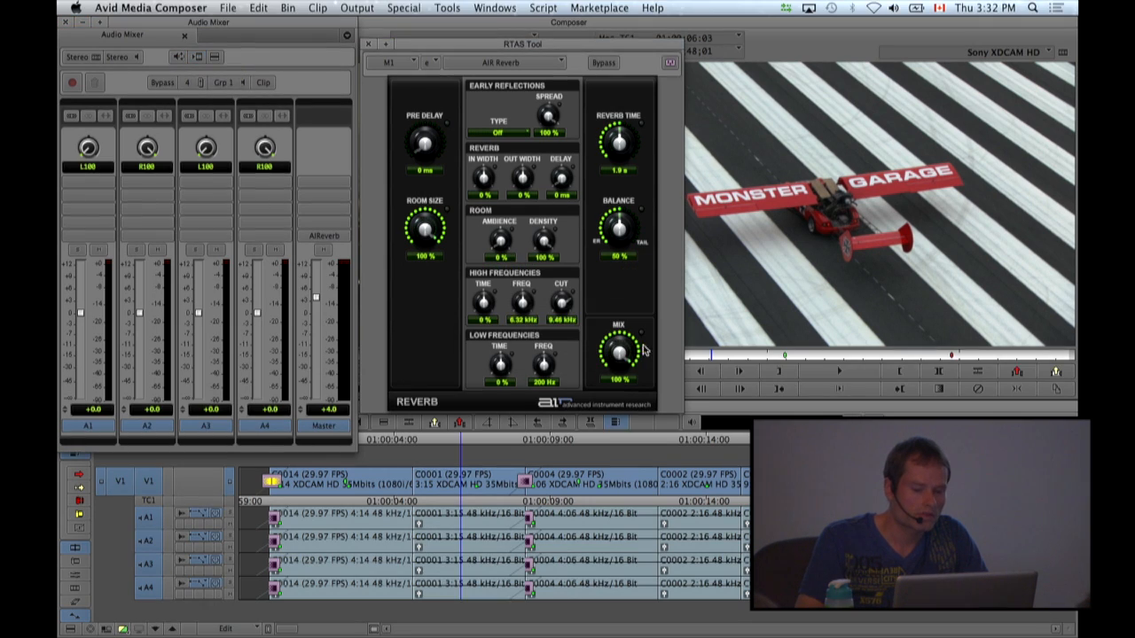
click(178, 56)
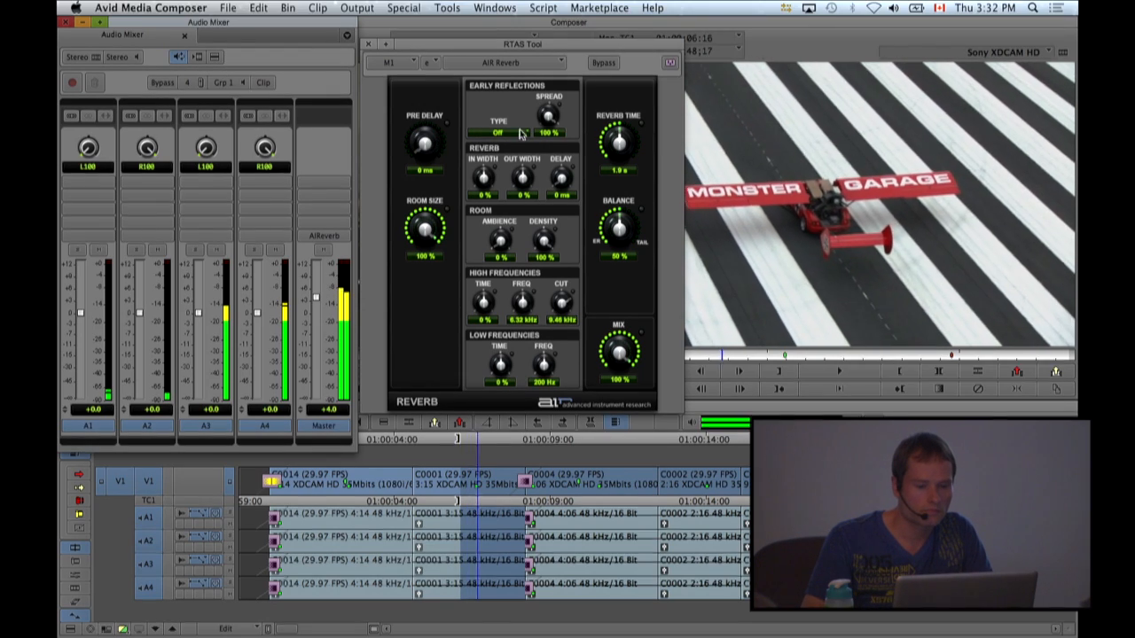
drag(427, 147, 433, 120)
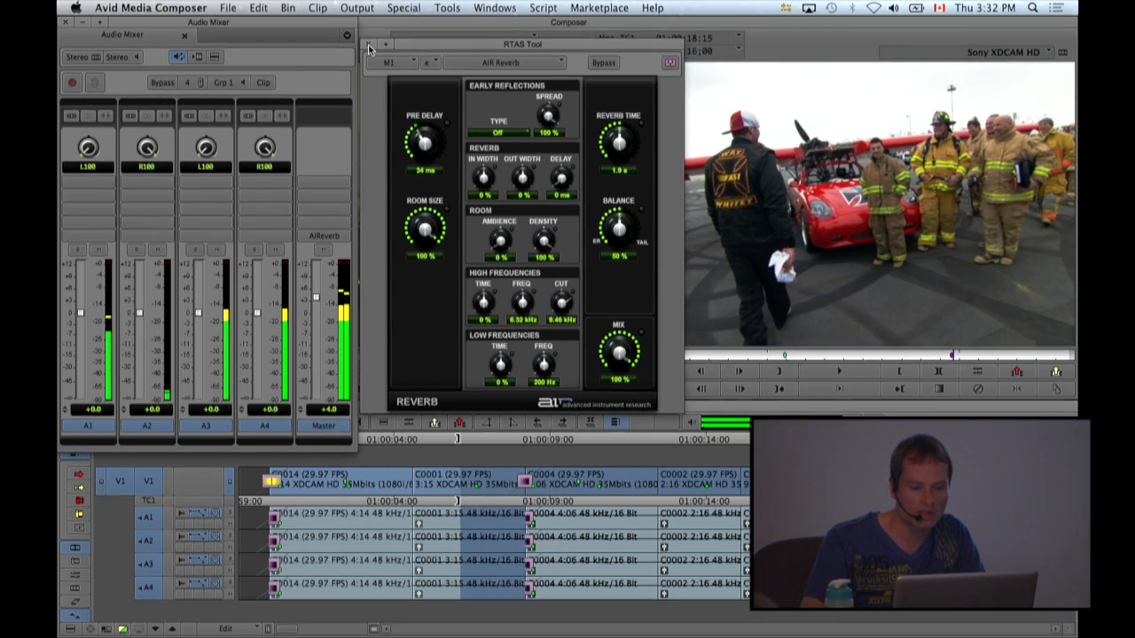
click(369, 46)
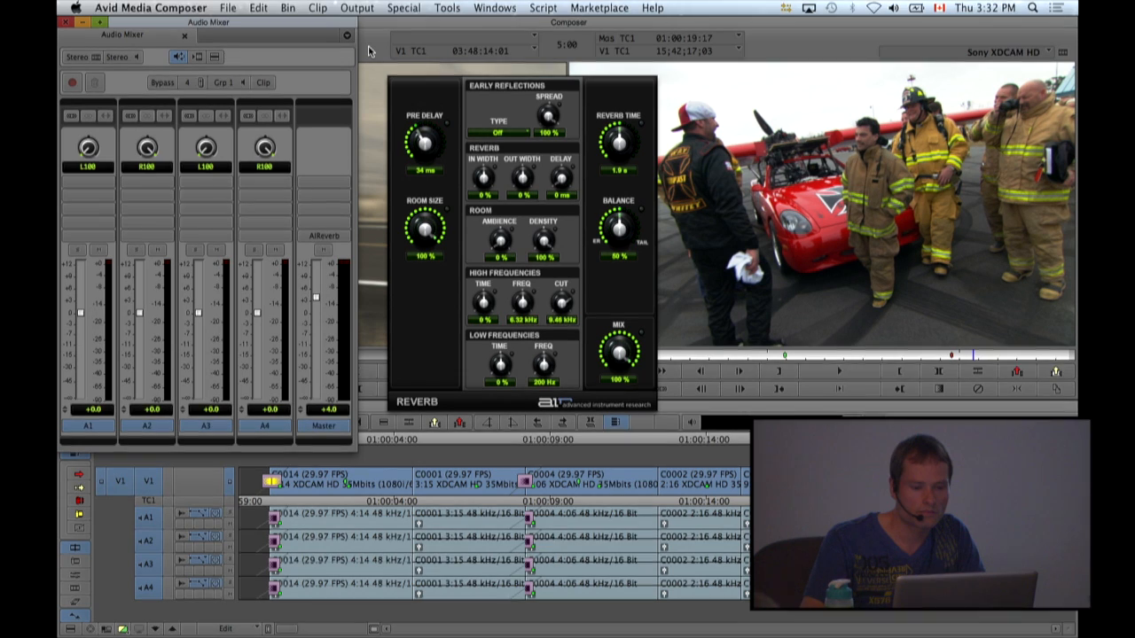
click(181, 60)
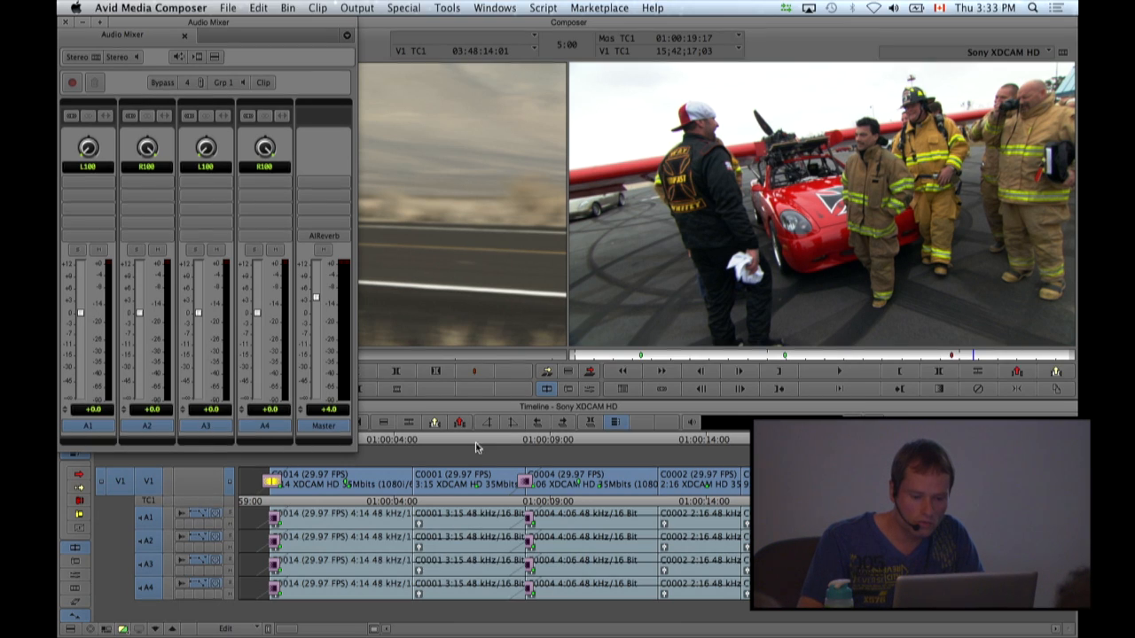
At 01:00:06:05, lower the clip gain of the C0001 audio on tracks A1 to A4 to -6.0 dB.
click(462, 443)
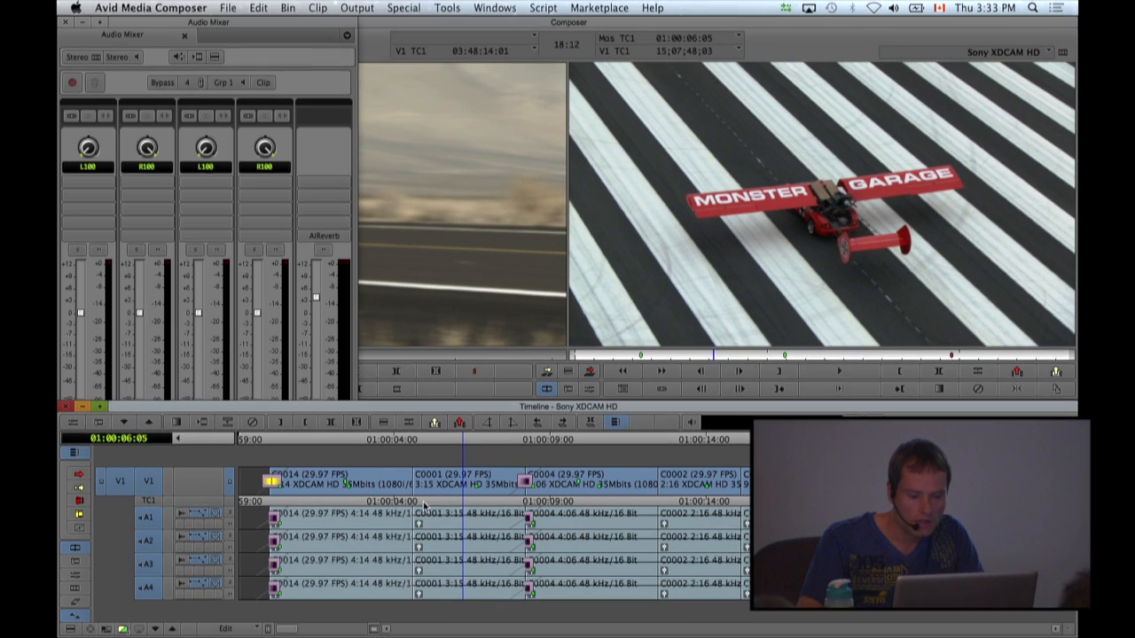
click(419, 527)
mouse_move(388, 532)
mouse_down()
mouse_move(391, 577)
mouse_move(387, 507)
mouse_move(390, 522)
mouse_up()
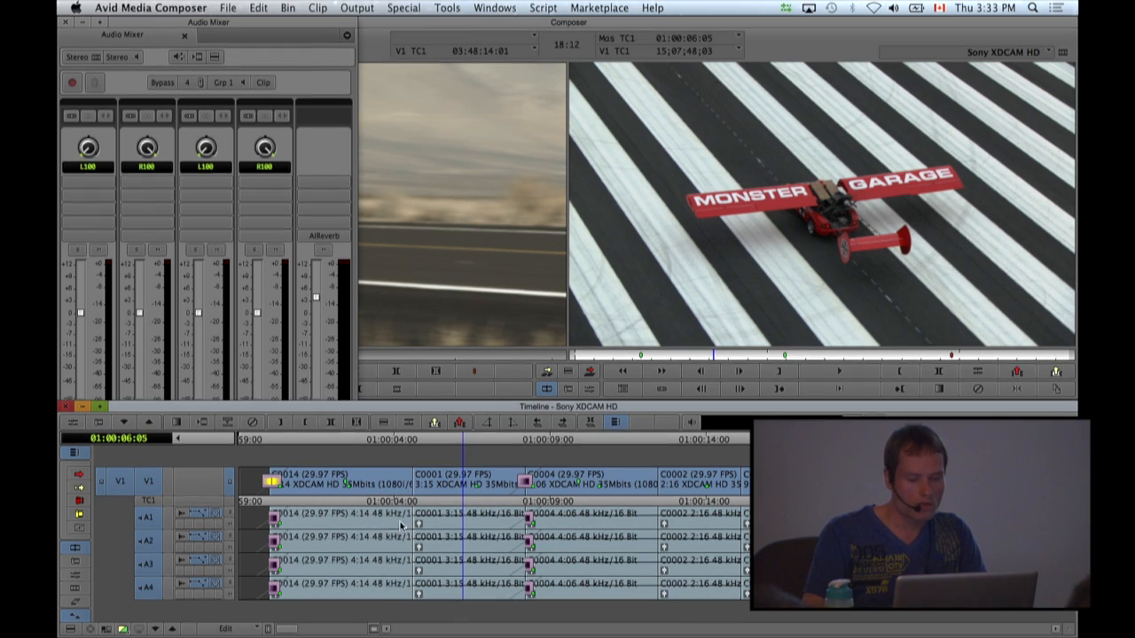
key(ctrl+shift+Up)
key(ctrl+shift+Down)
key(ctrl+shift+Down)
key(ctrl+shift+Down)
key(ctrl+shift+Down)
key(ctrl+shift+Down)
key(ctrl+shift+Down)
key(ctrl+shift+Down)
key(ctrl+shift+Down)
key(ctrl+shift+Down)
key(ctrl+shift+Down)
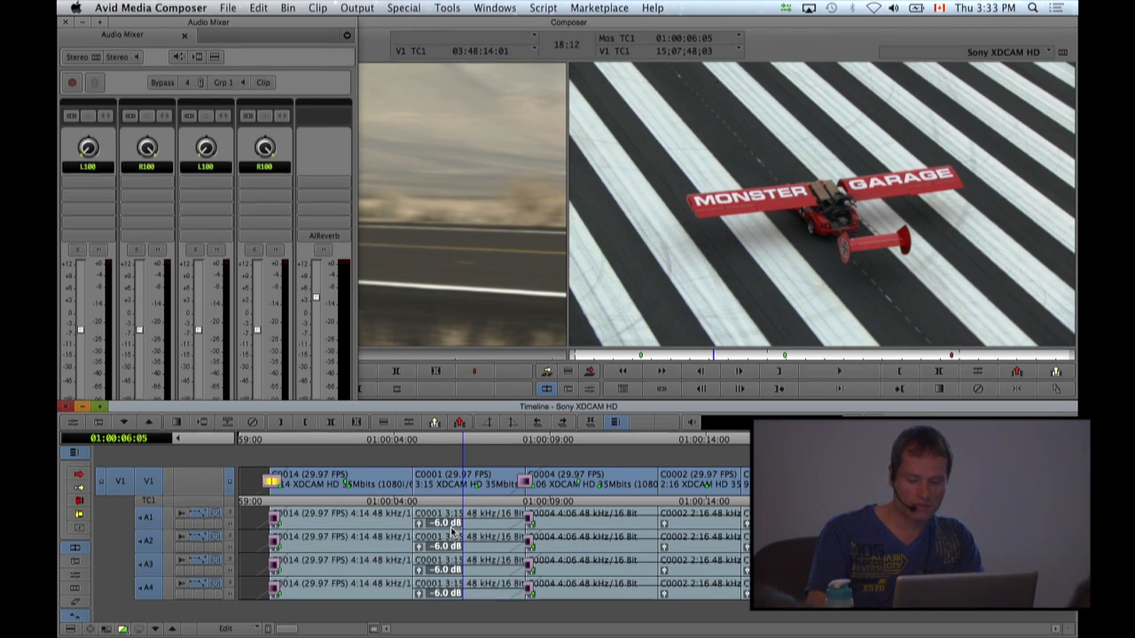
Raise the clip gain of the C0001 audio on all four tracks to -1.0 dB.
key(ctrl+shift+Up)
key(ctrl+shift+Up)
key(ctrl+shift+Up)
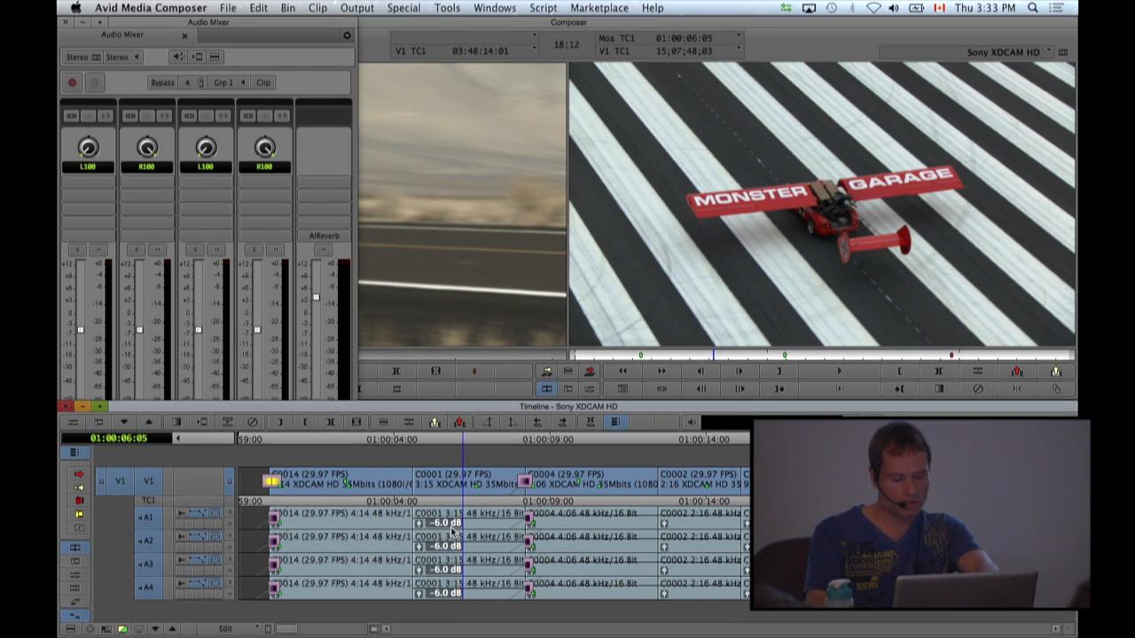
key(ctrl+shift+Up)
key(ctrl+shift+Up)
key(ctrl+shift+Up)
key(ctrl+shift+Up)
key(ctrl+shift+Up)
key(ctrl+shift+Up)
key(ctrl+shift+Up)
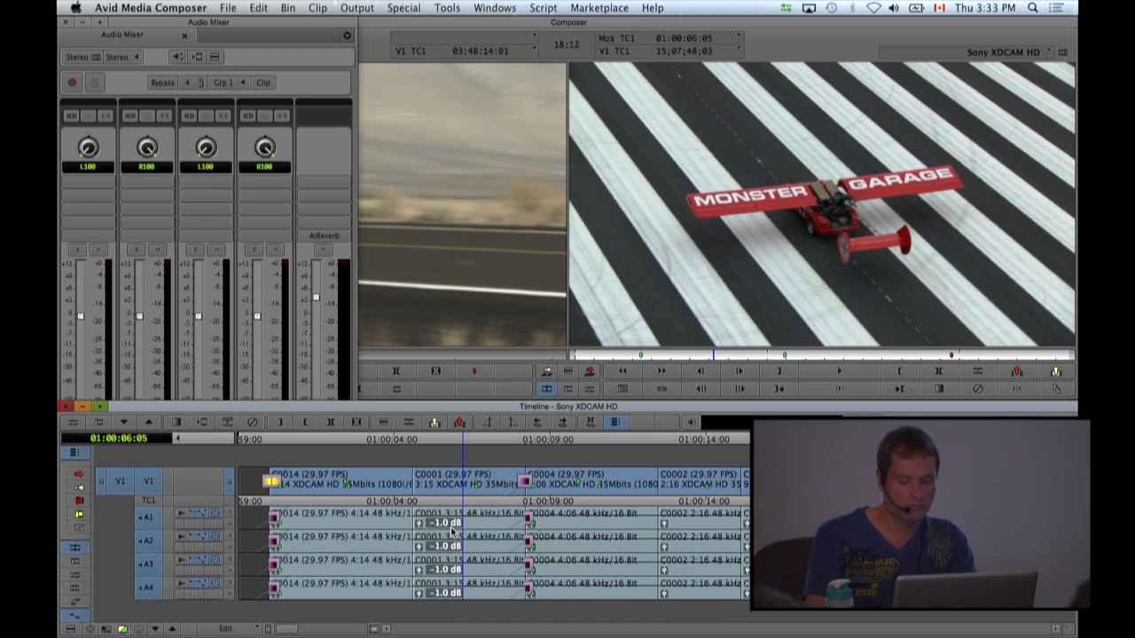
Step the C0001 clip gain down and back up to 0 dB on tracks A1 to A4.
key(ctrl+shift+Down)
key(ctrl+shift+Down)
key(ctrl+shift+Down)
key(ctrl+shift+Down)
key(ctrl+shift+Up)
key(ctrl+shift+Up)
key(ctrl+shift+Up)
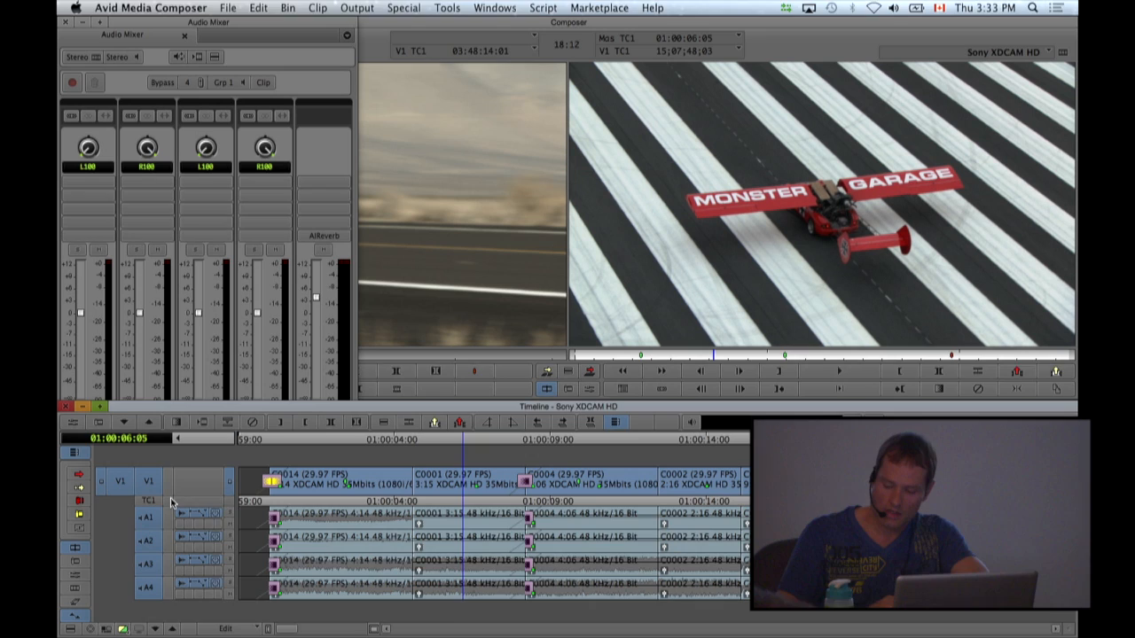
Bring the Sony RAW bin to the front in place of the Audio Mixer and Composer windows.
click(488, 155)
click(446, 8)
mouse_move(495, 8)
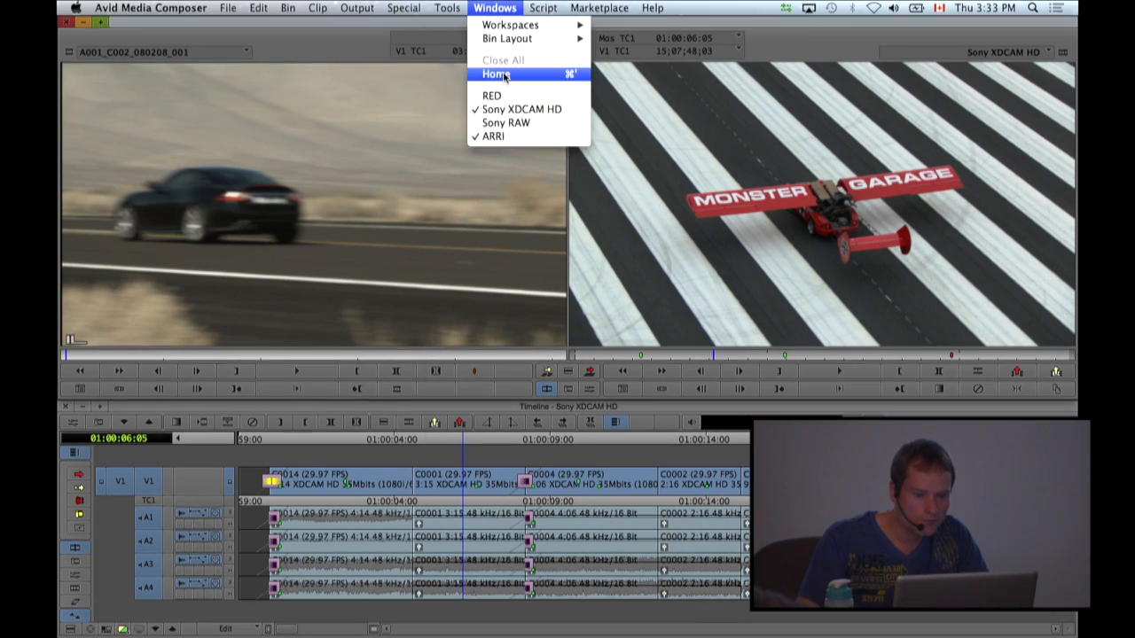
click(505, 122)
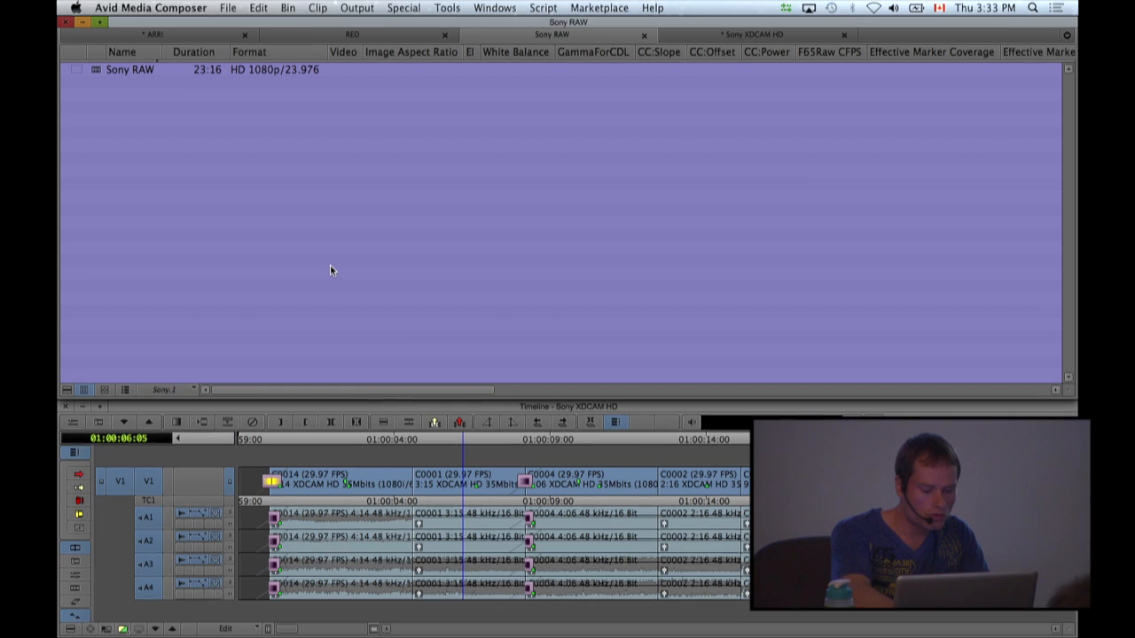
Link the A001C005 clip from the F55Raw folder on the Desktop using the SonyRaw (*.mxf) plug-in.
double_click(330, 265)
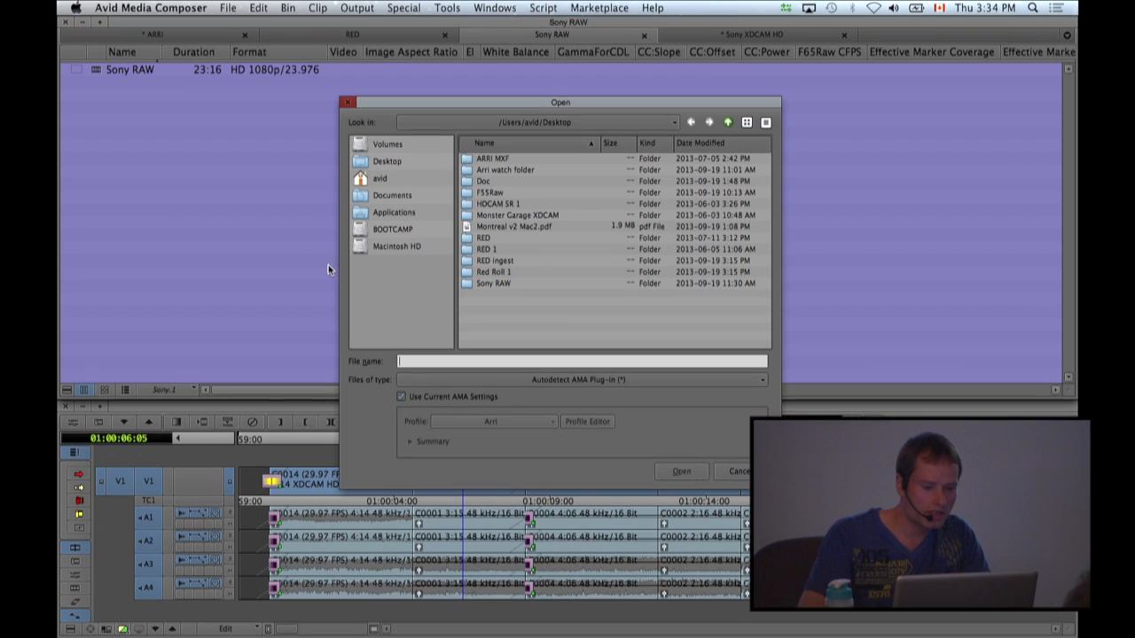
click(378, 165)
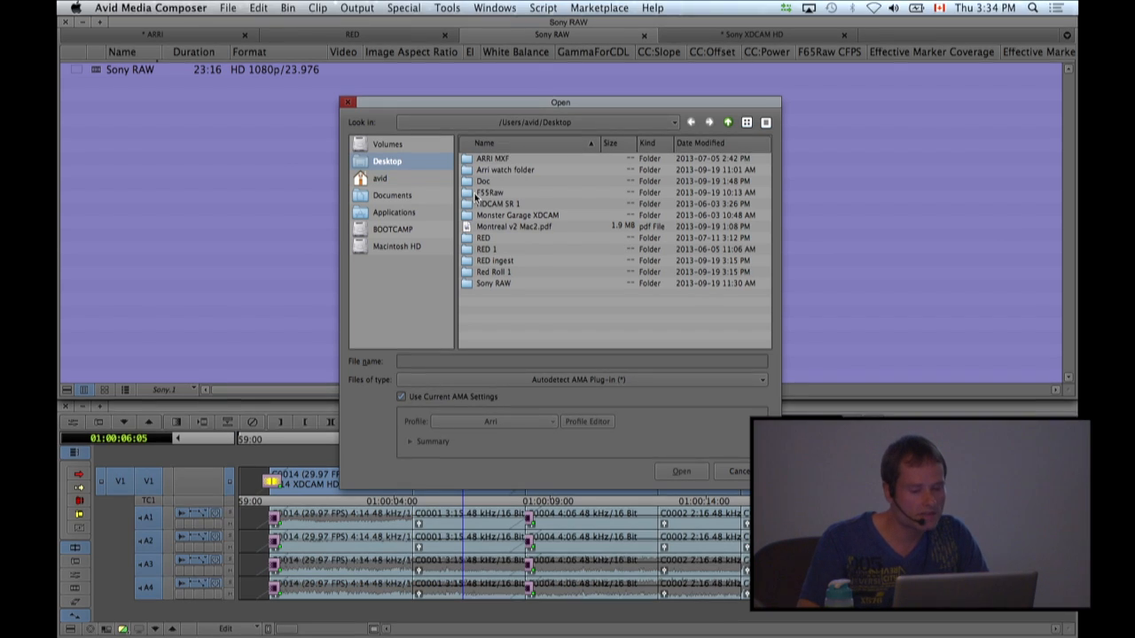
click(761, 380)
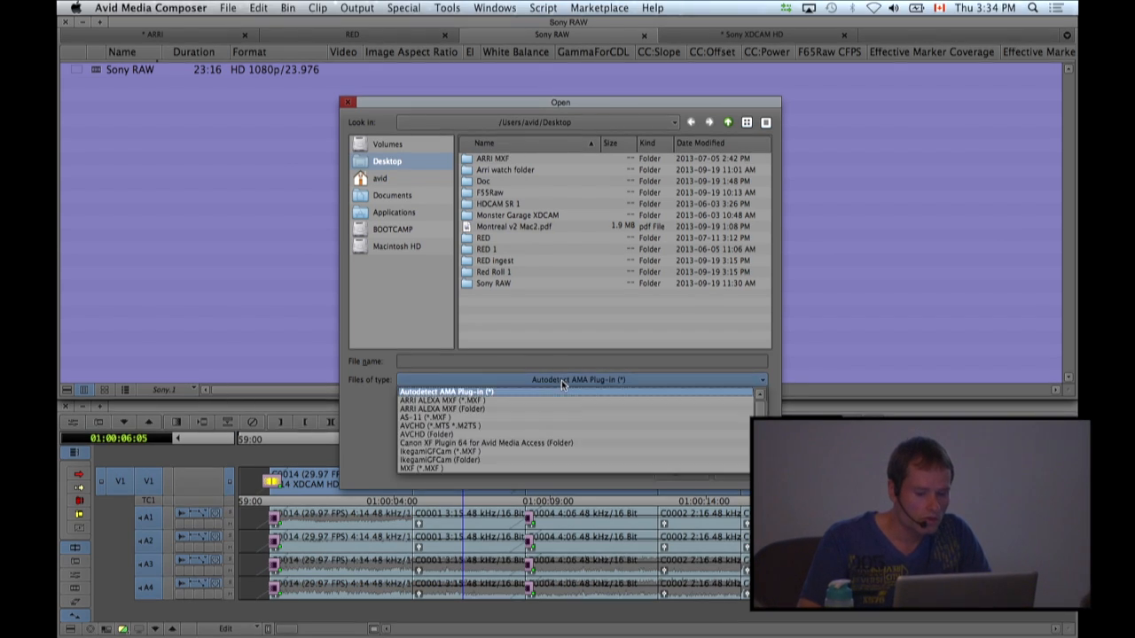
drag(758, 410, 760, 463)
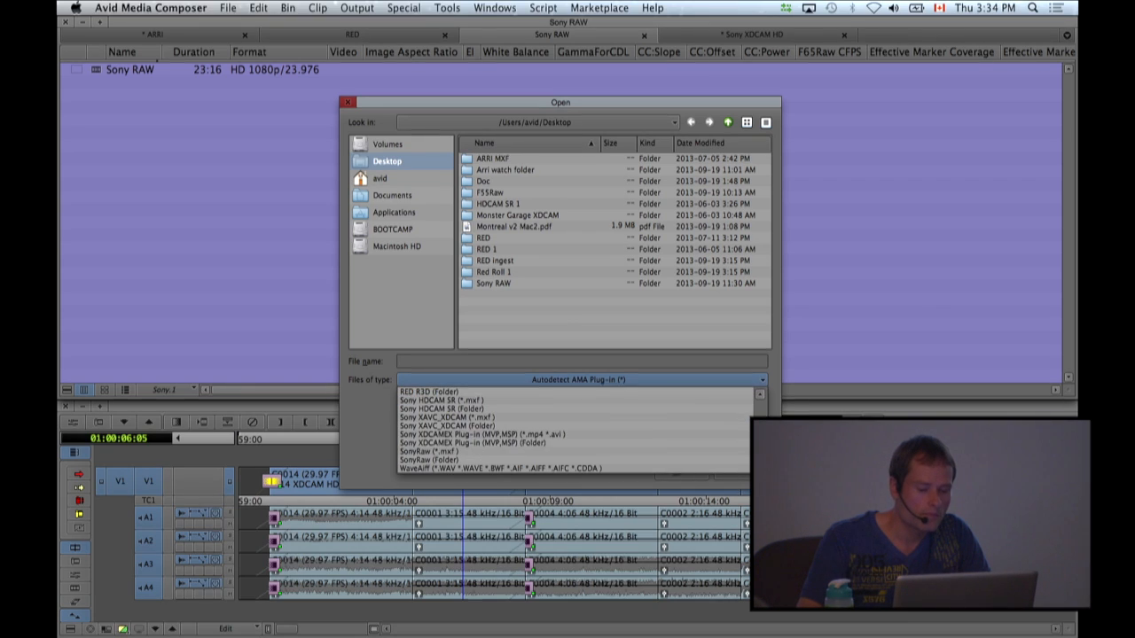
click(455, 452)
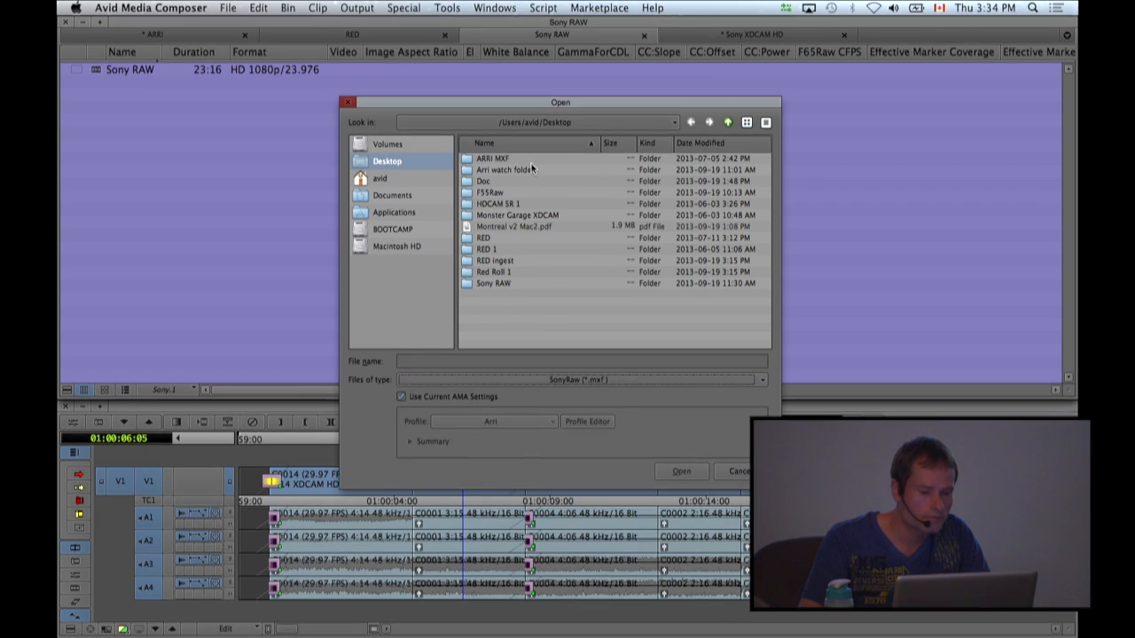
double_click(491, 193)
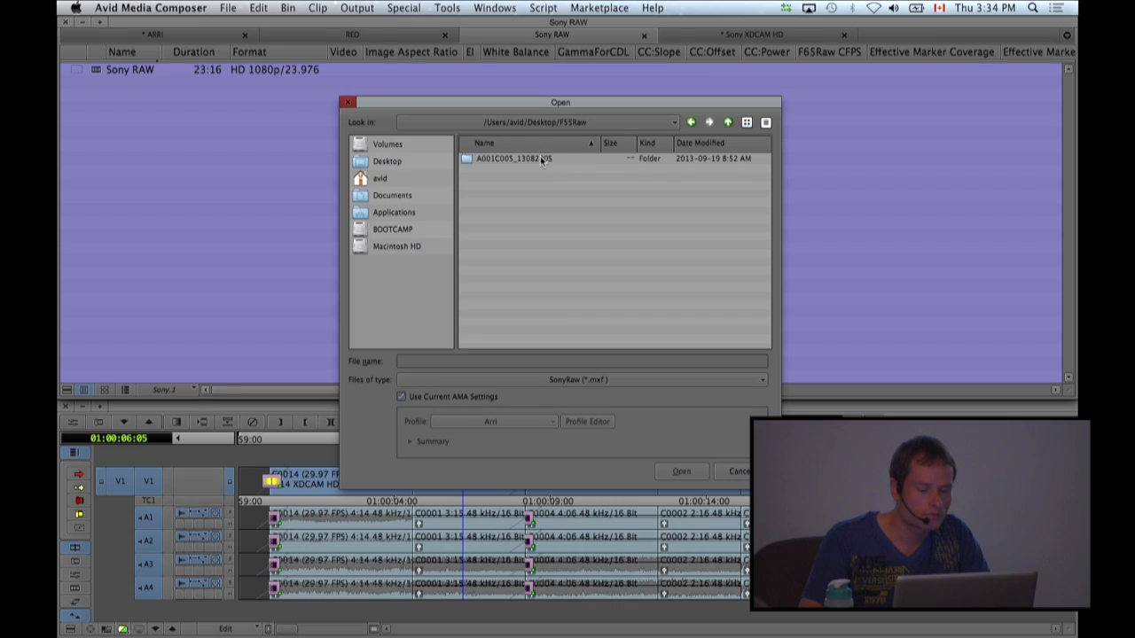
double_click(541, 160)
double_click(546, 170)
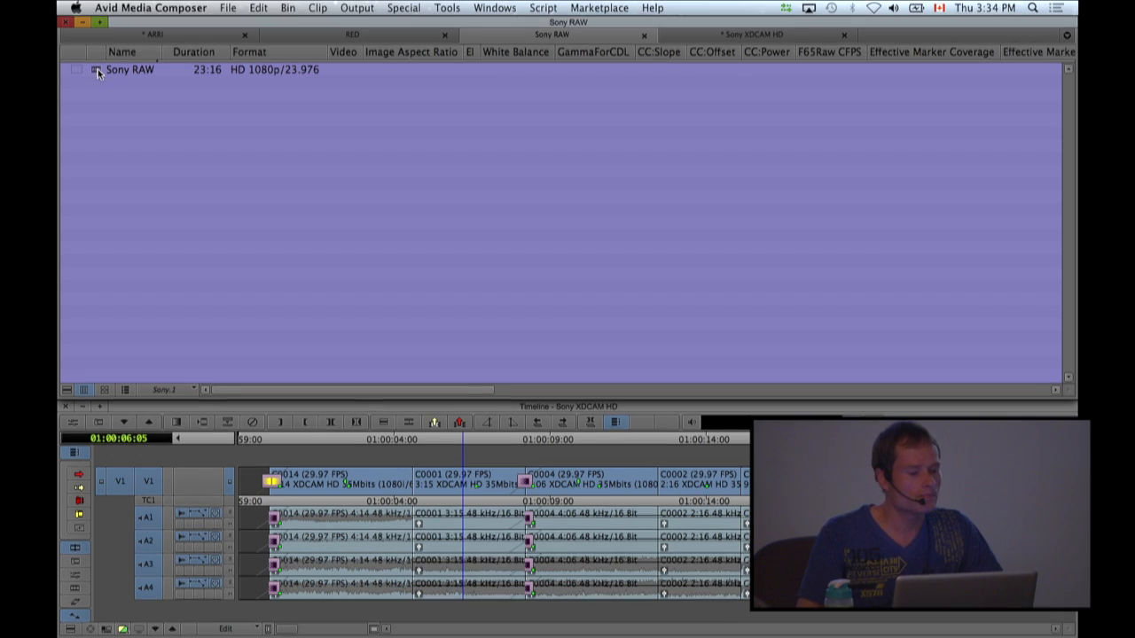
click(424, 70)
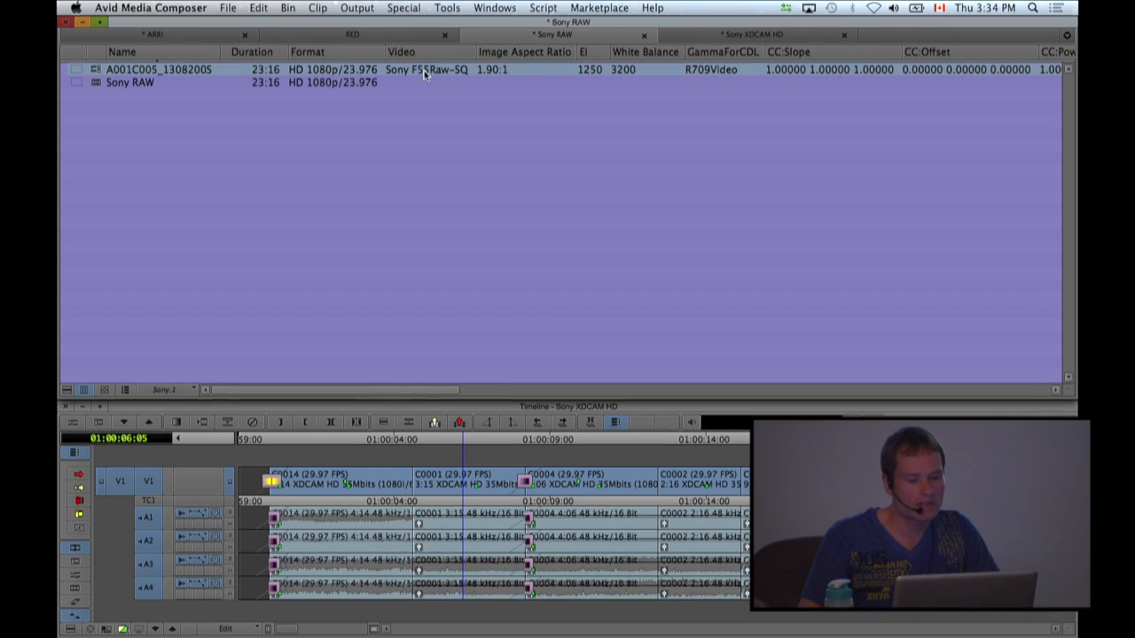
Load the linked A001C005 clip as source and reframe it in FrameFlex at the project's raster size, centred on the woman at about X 14.07, Y 15.41.
double_click(96, 70)
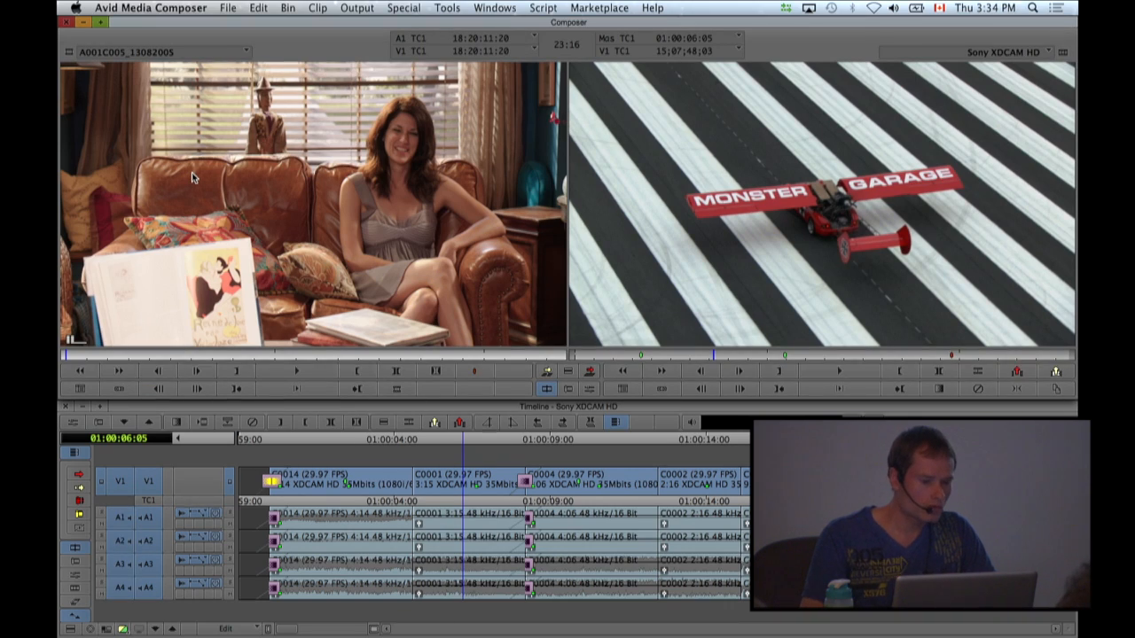
key(F5)
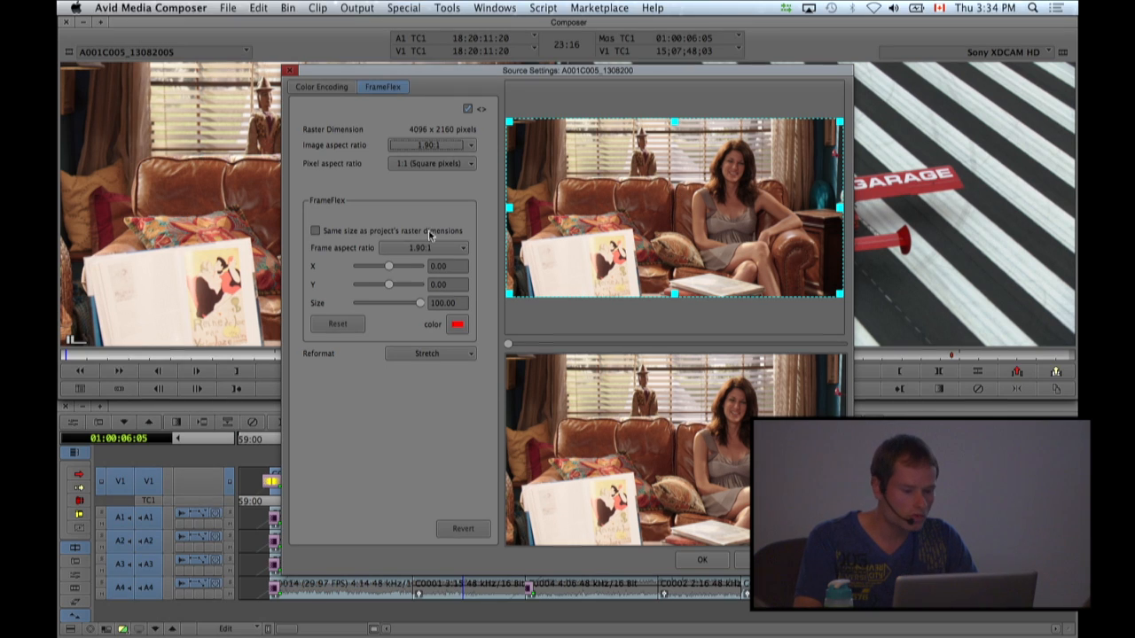
click(315, 230)
drag(696, 201, 745, 175)
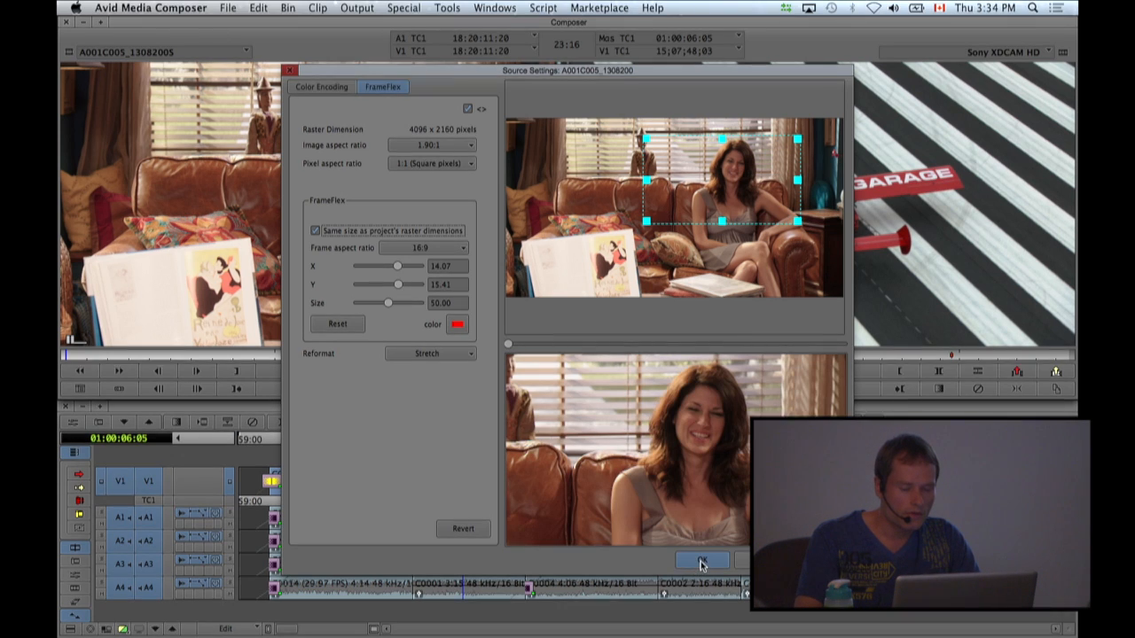
click(700, 562)
Load the Sony RAW sequence from its bin and play it from the start to 01:00:08:08.
click(495, 8)
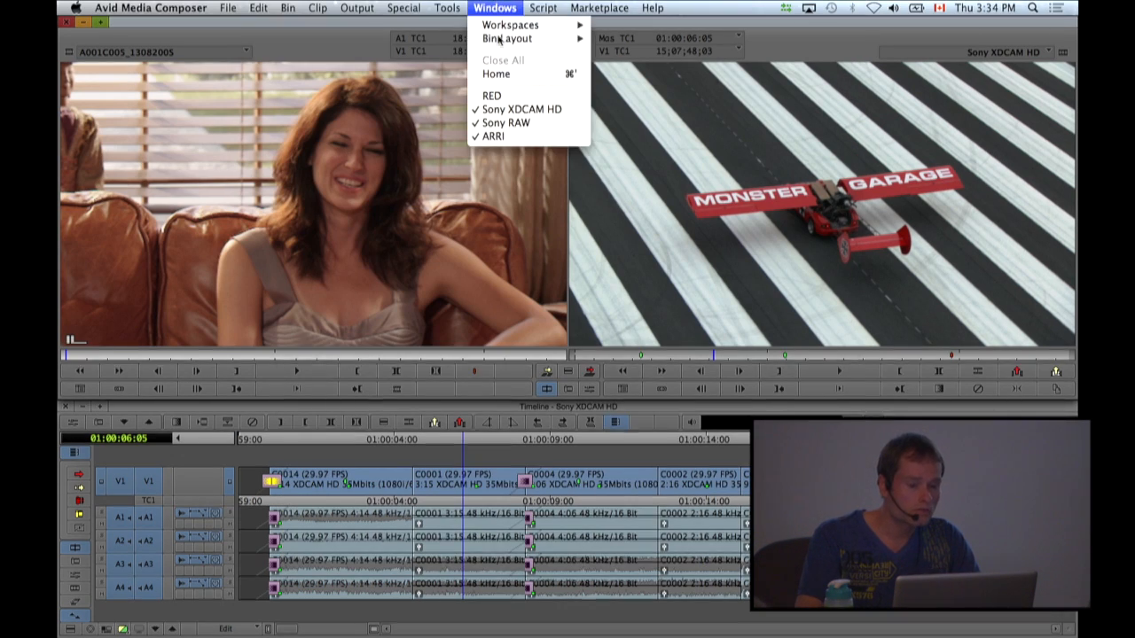
click(505, 122)
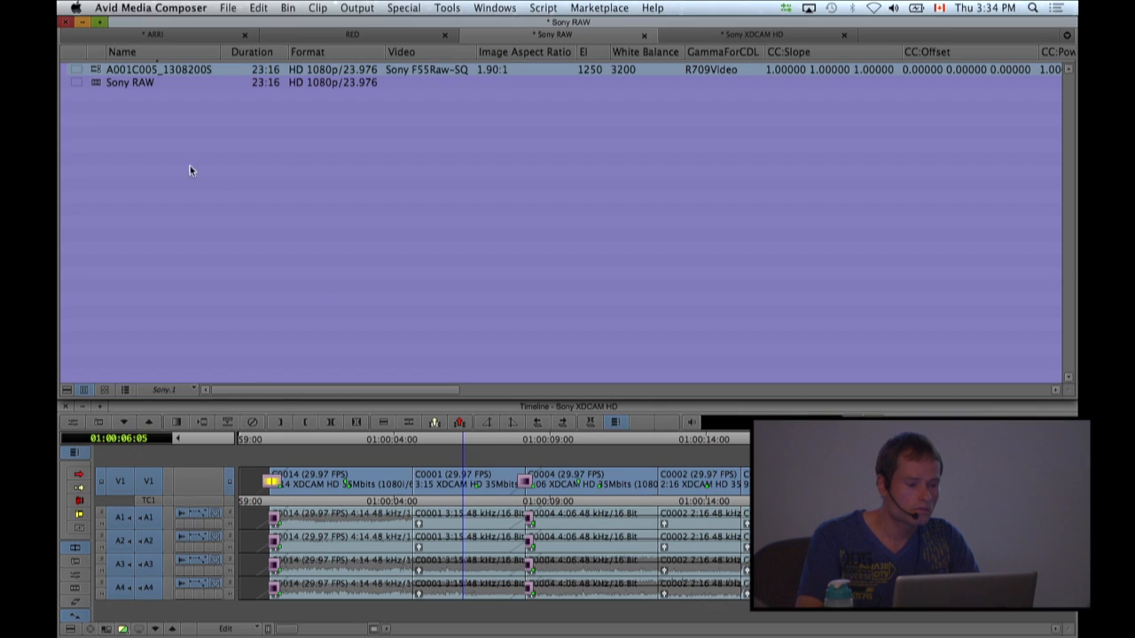
double_click(96, 84)
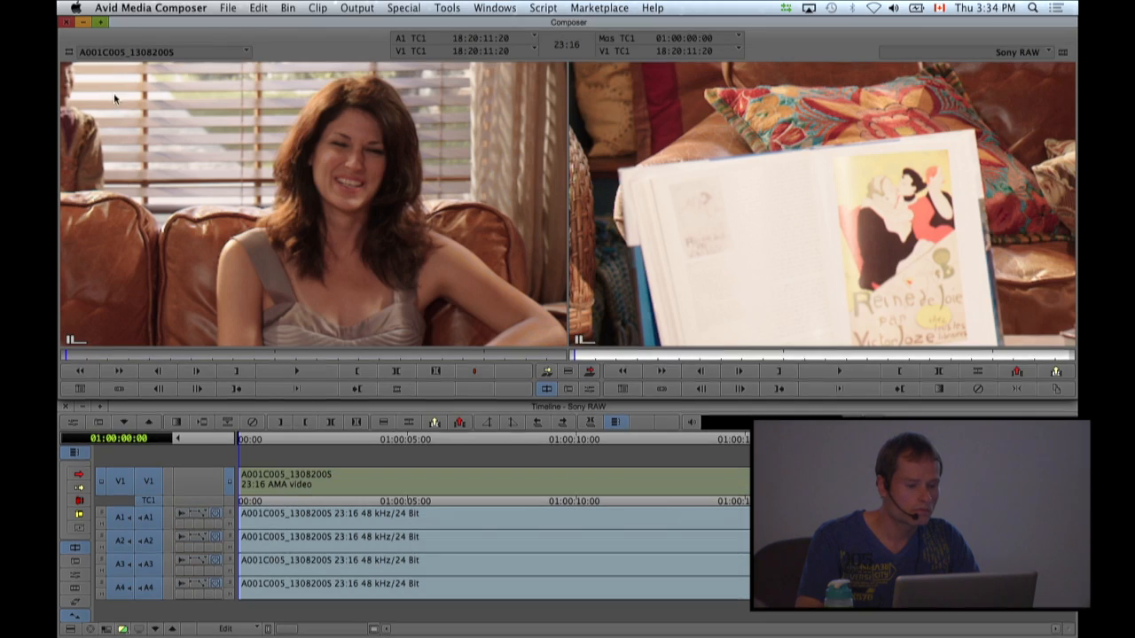
click(417, 441)
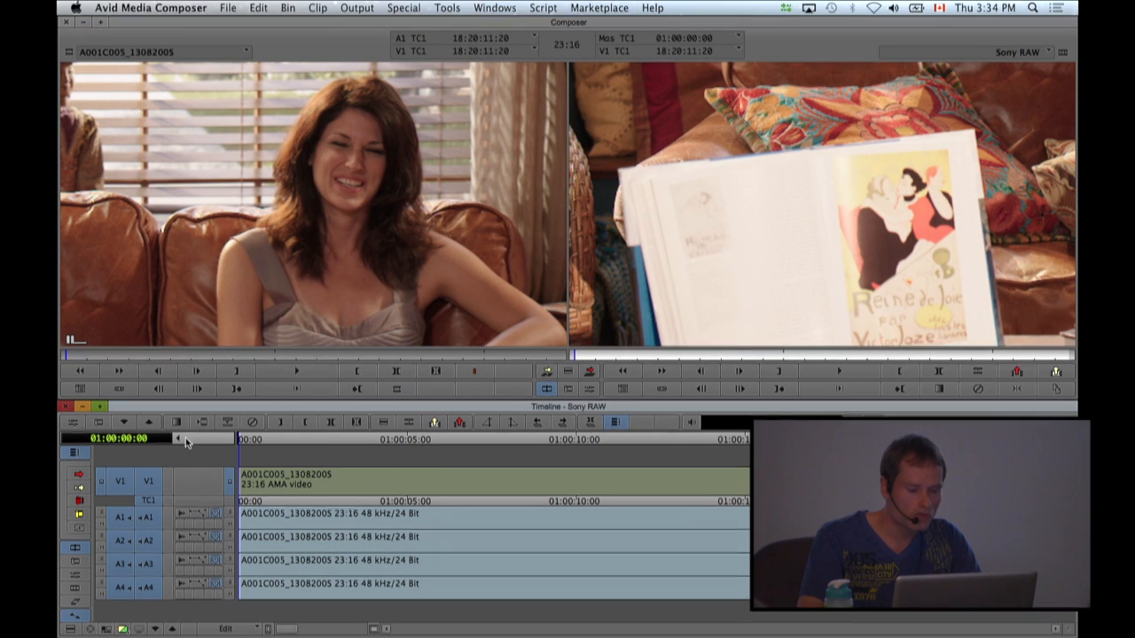
click(842, 373)
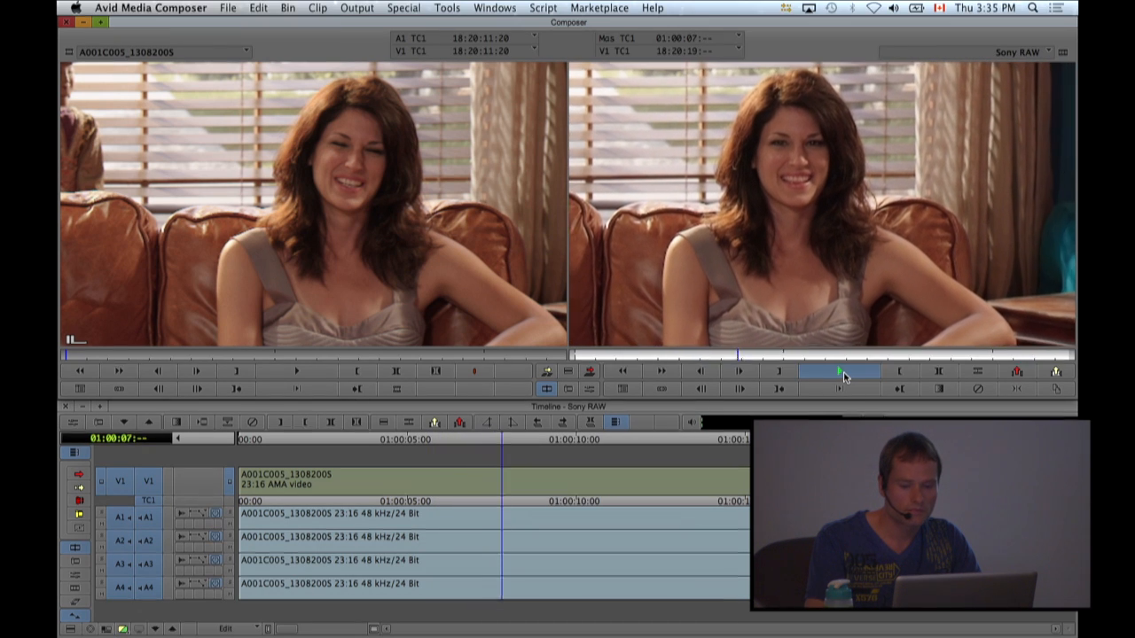
click(843, 373)
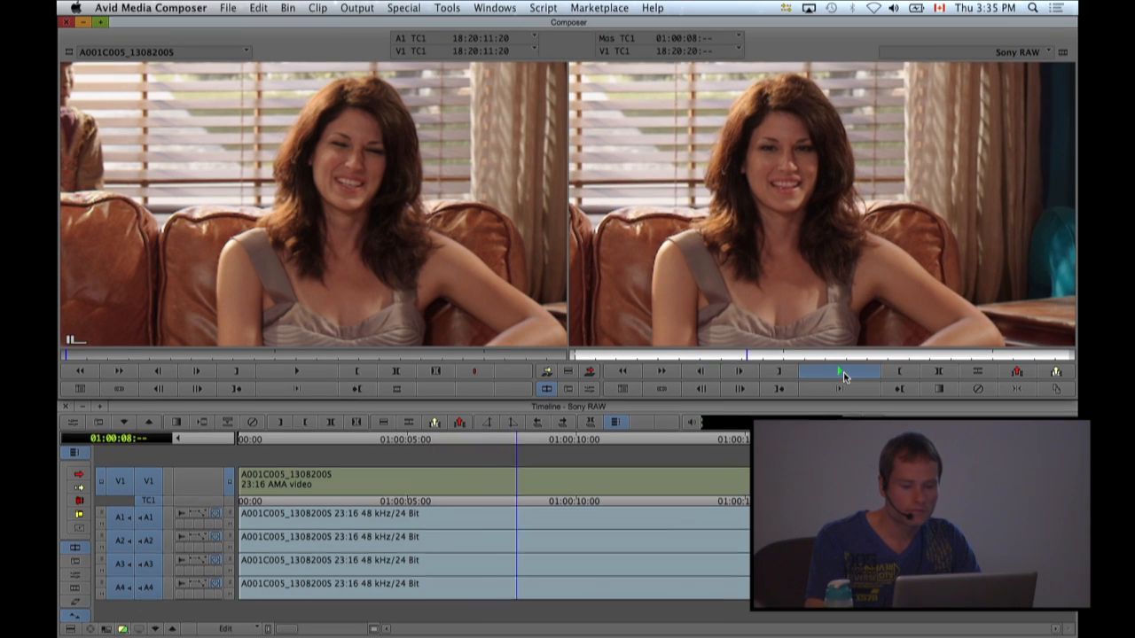
Examine the sequence clip's FrameFlex framing and motion path in the Effect Editor, then close the editor.
click(590, 389)
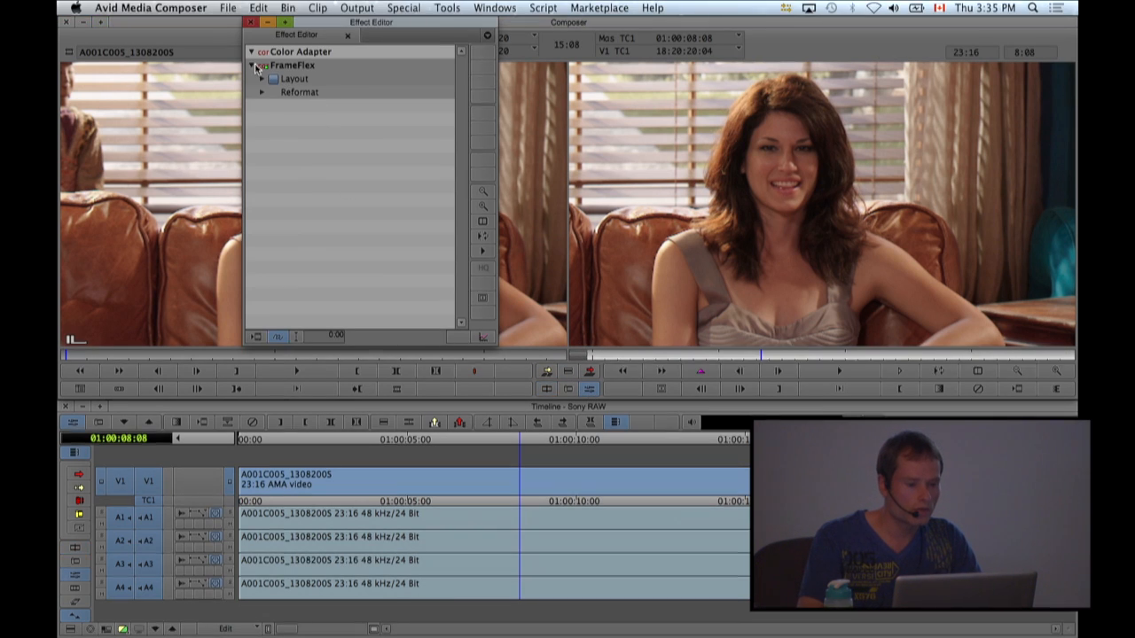
click(293, 64)
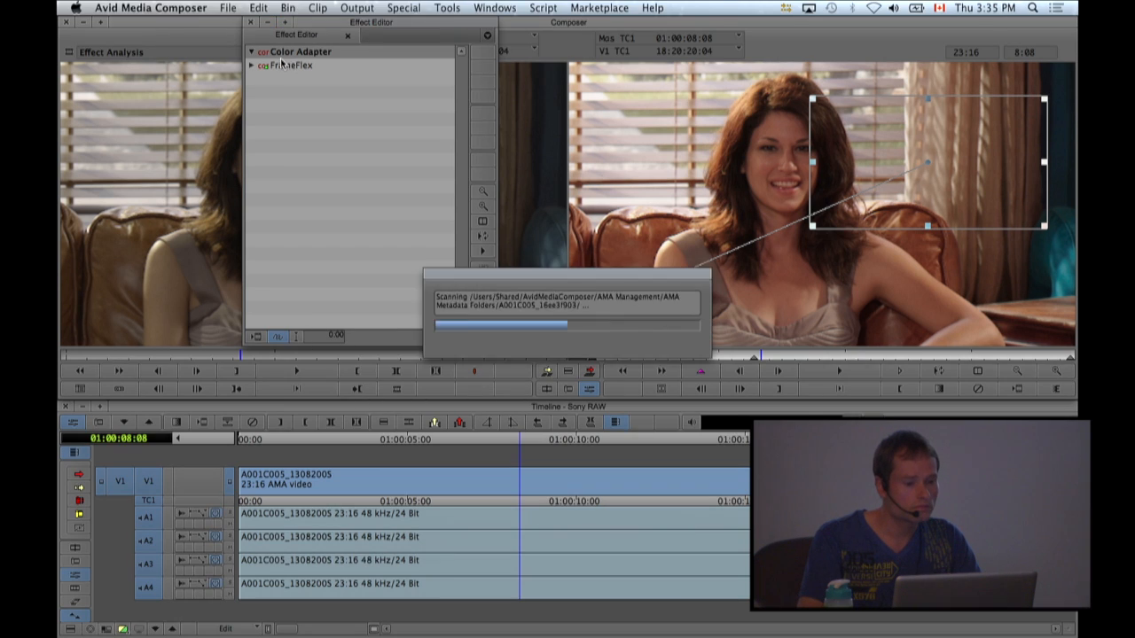
click(250, 23)
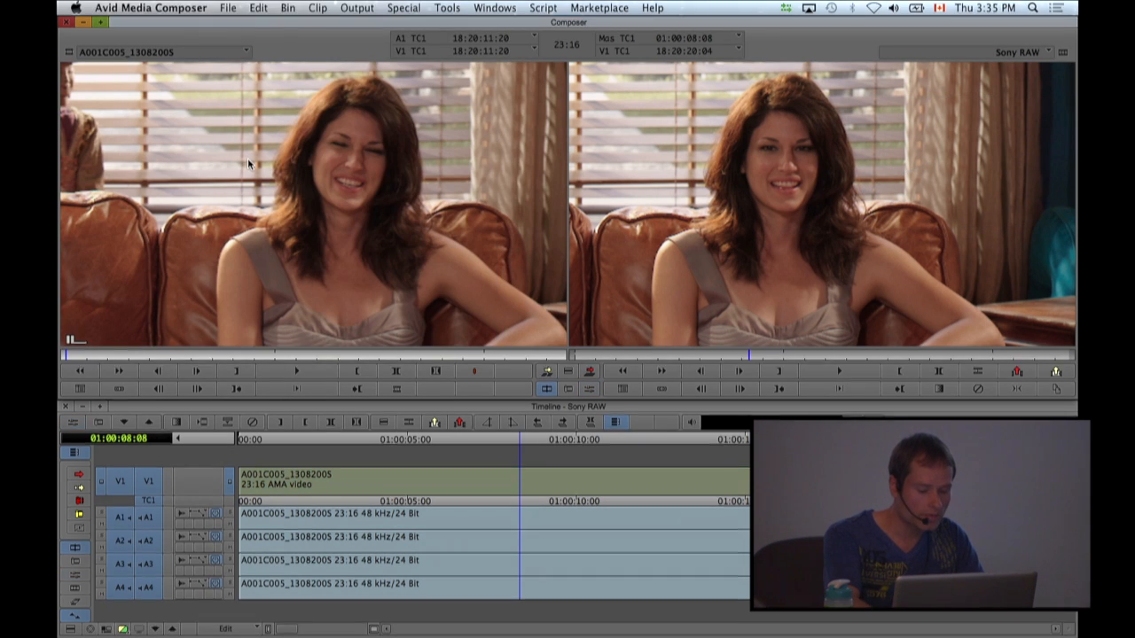
Review the source clip's color space and color transformations in its source settings without changing them.
right_click(248, 164)
click(278, 86)
click(321, 86)
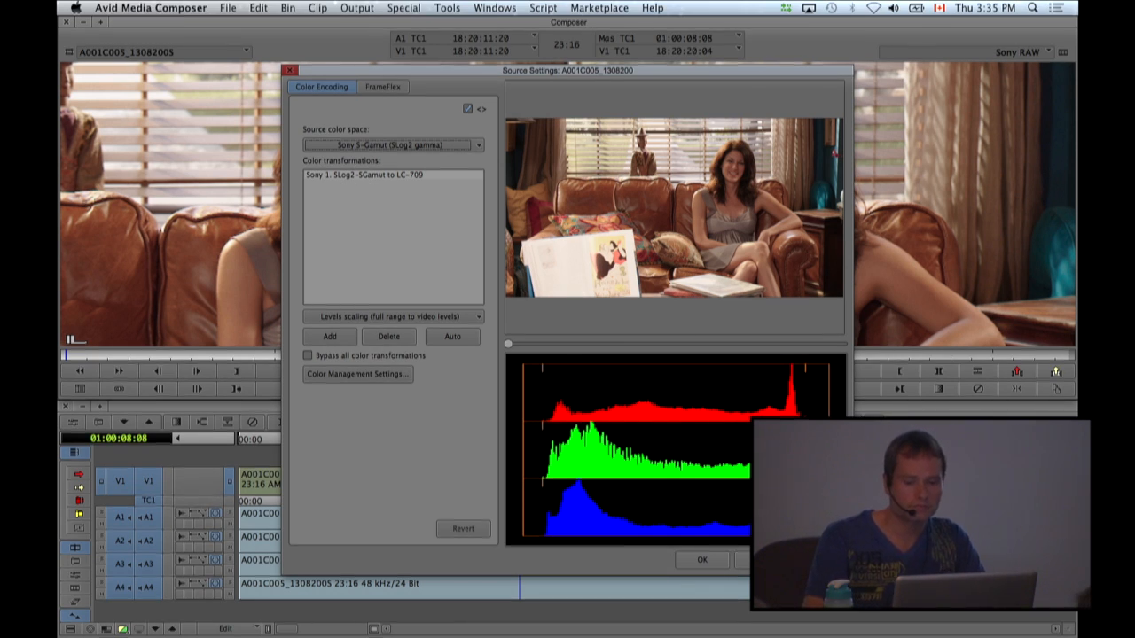
click(761, 559)
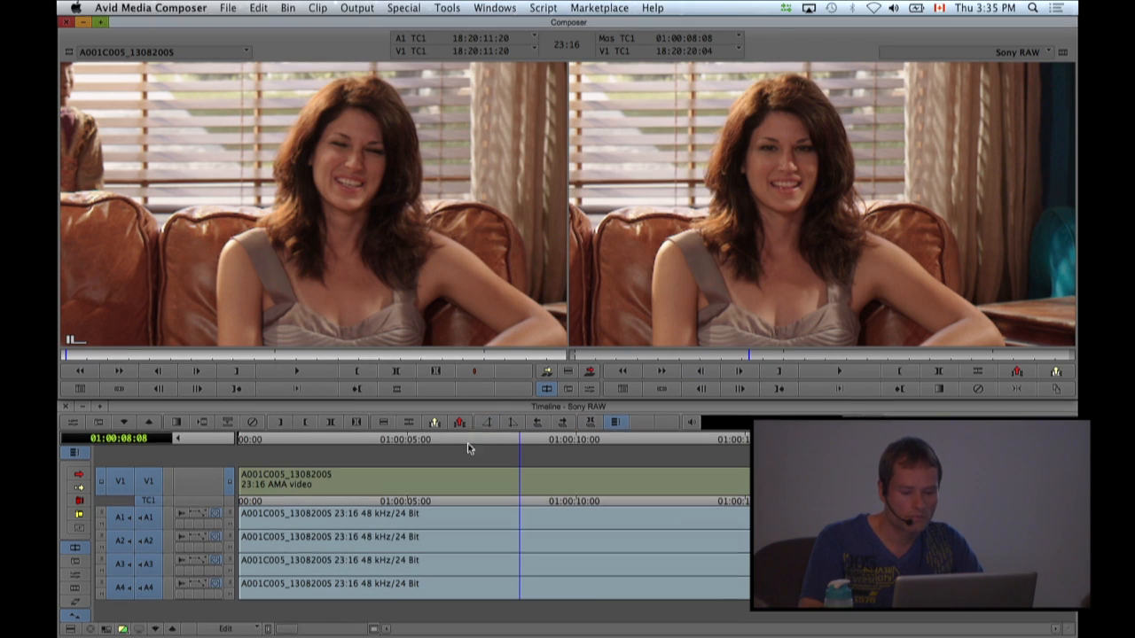
At 01:00:02:07, review the Mixdown & Transcode video resolution options in the Media Creation settings and cancel.
click(317, 438)
key(super+5)
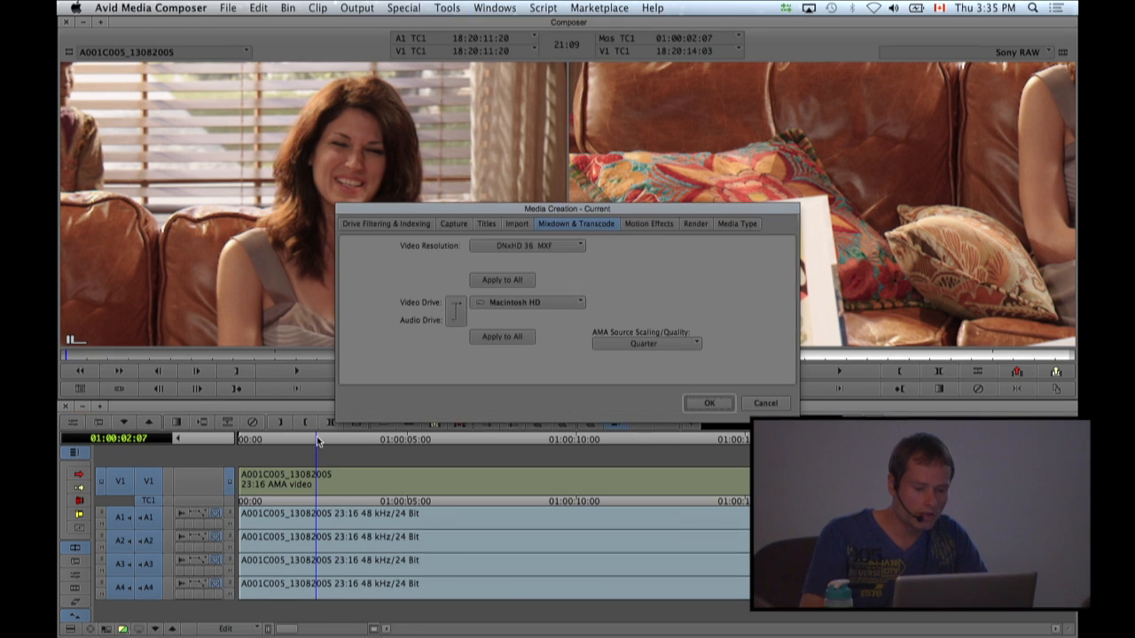
click(528, 245)
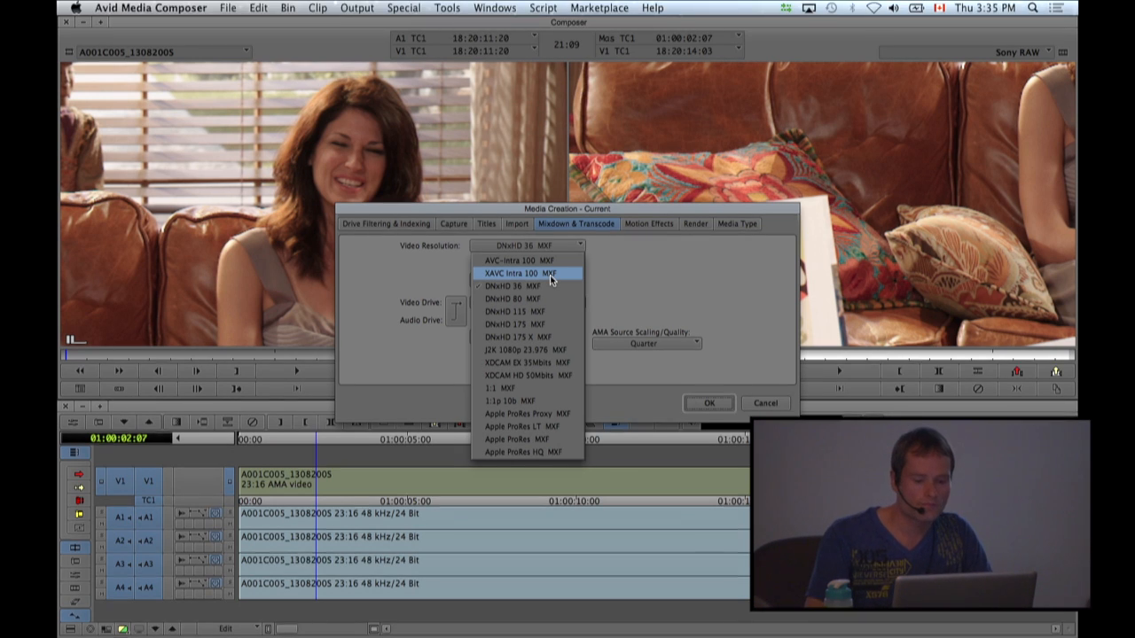
click(724, 282)
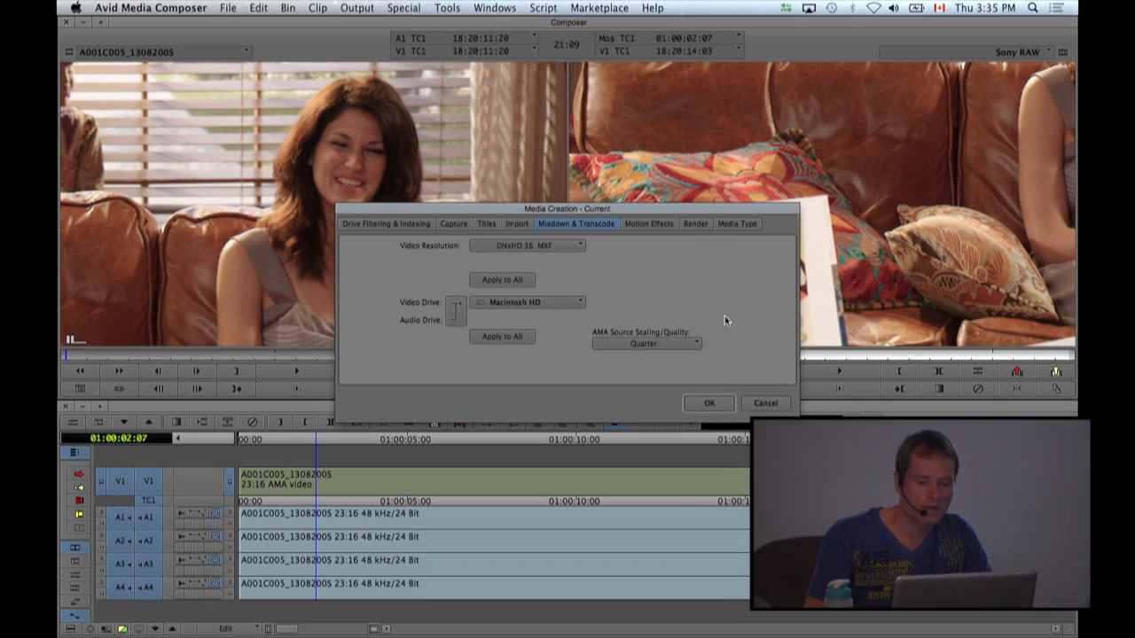
click(764, 403)
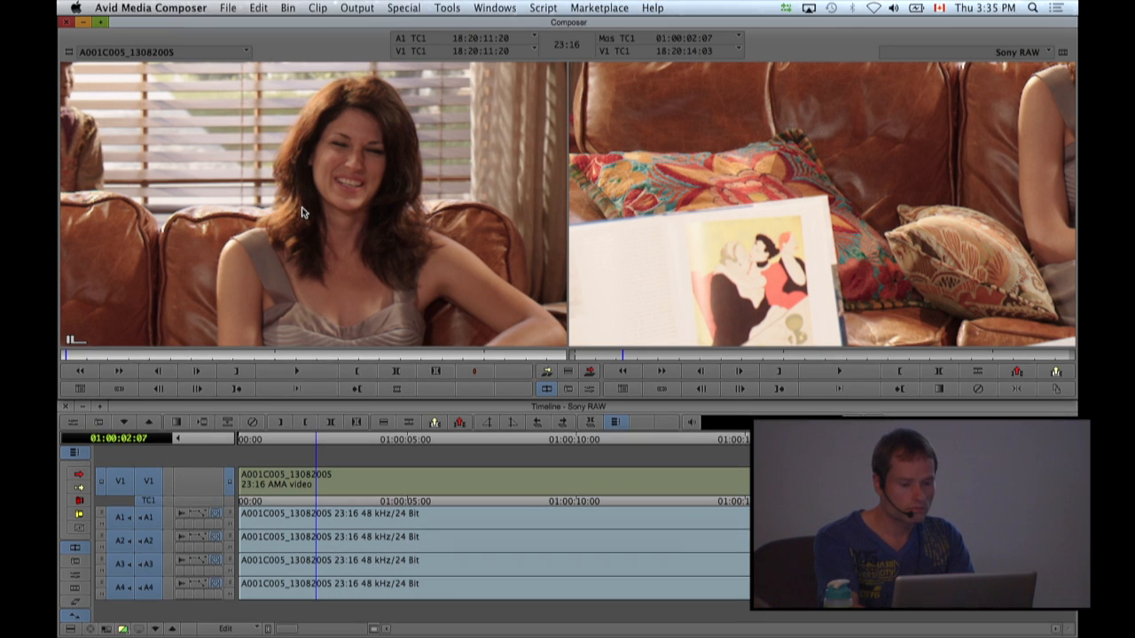
Switch to the Color Correction workspace and review the available correction source and program scopes, keeping Src Segment.
key(shift+F8)
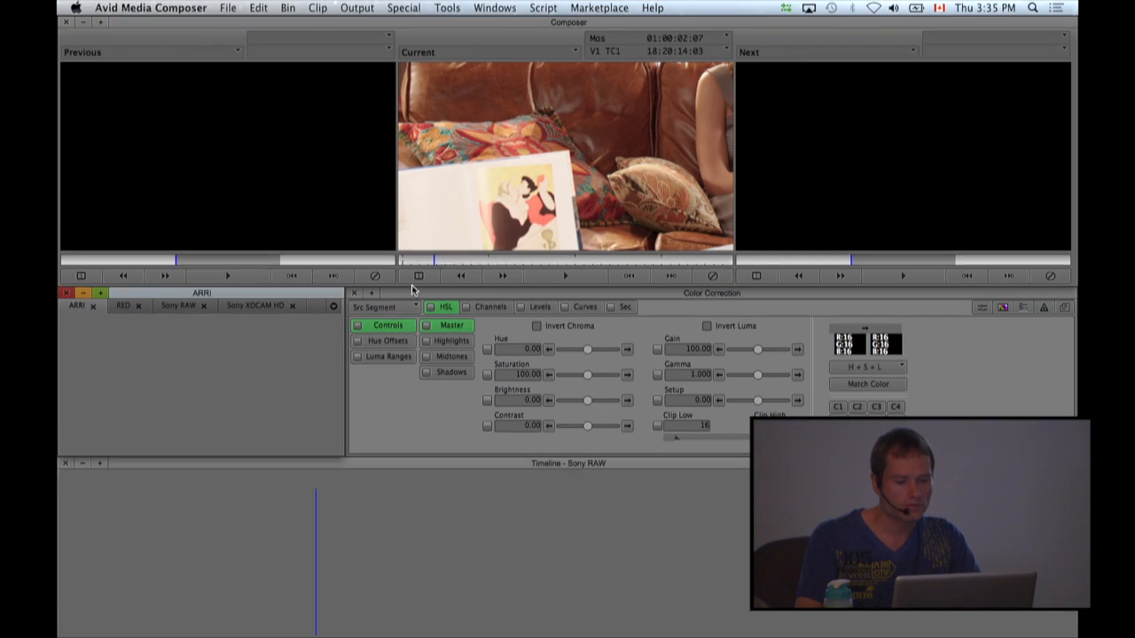
click(397, 406)
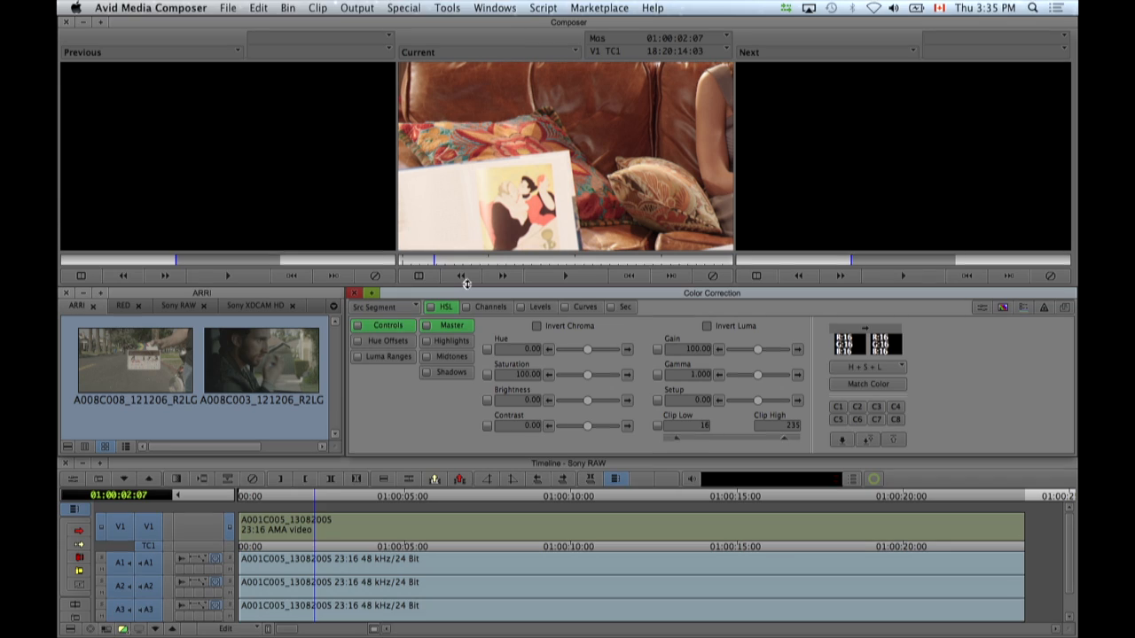
click(388, 308)
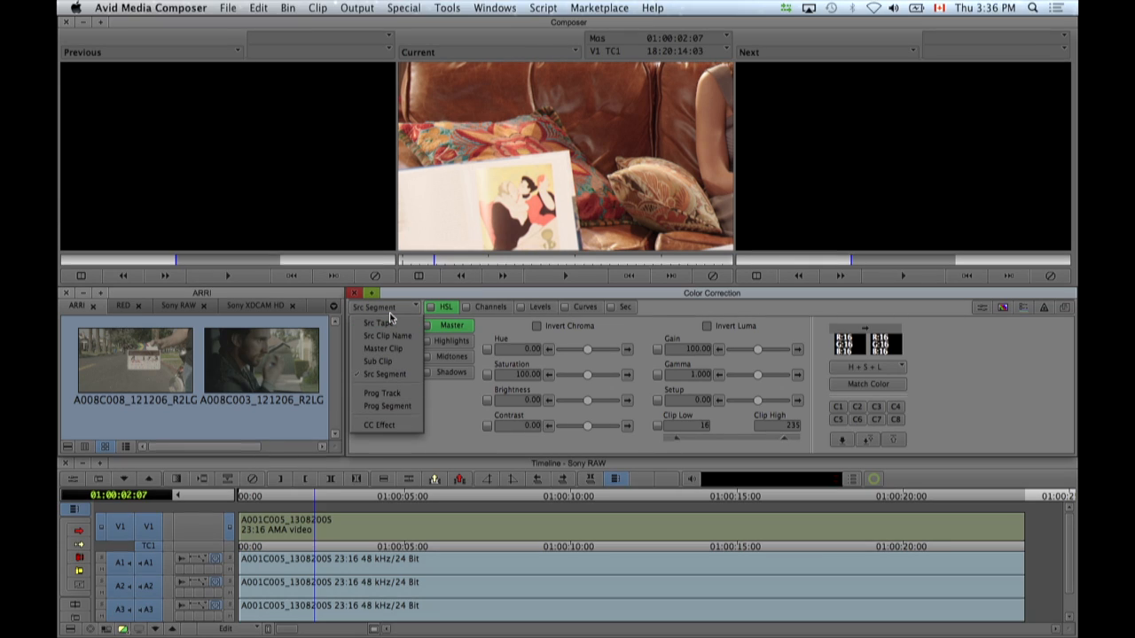
click(469, 296)
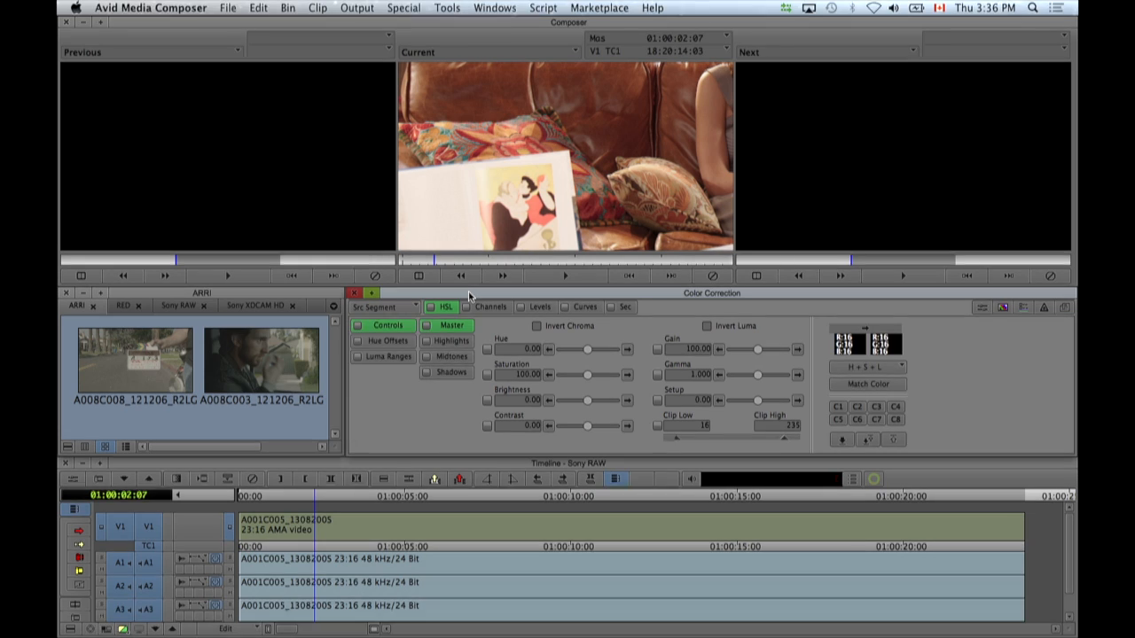
click(411, 309)
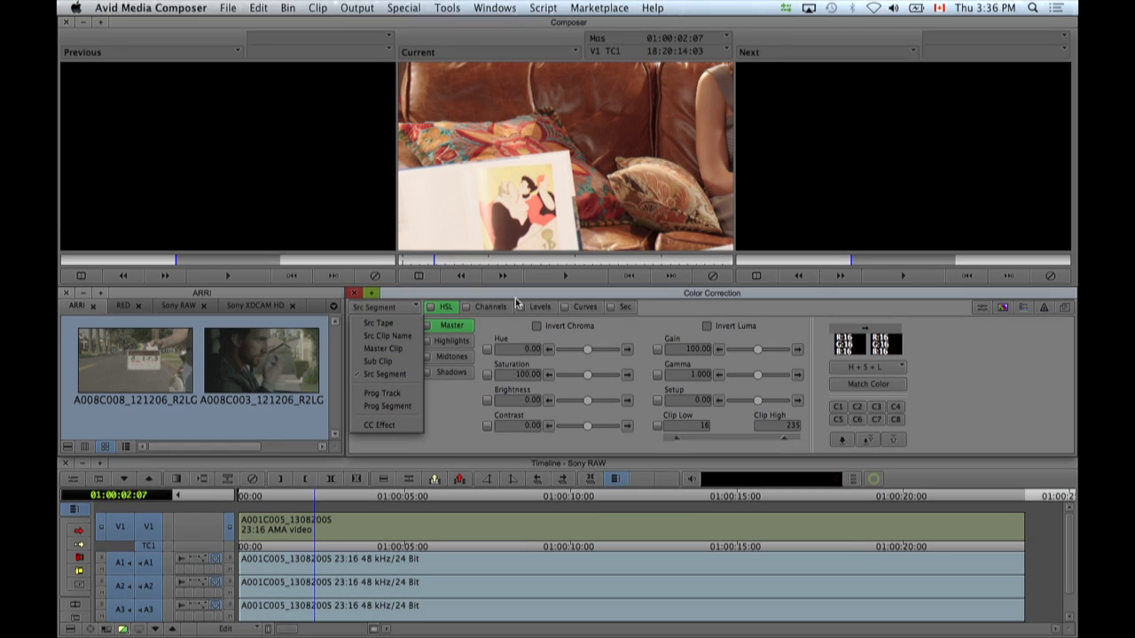
click(499, 330)
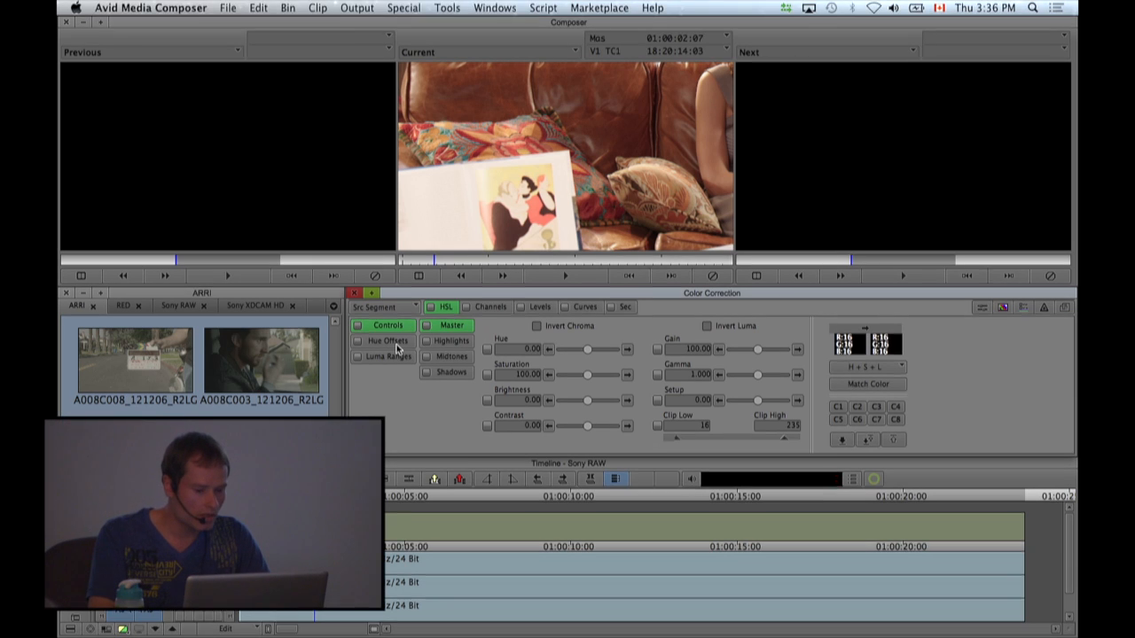
Examine the HSL controls for highlights, midtones and shadows, plus the hue offset wheels and luma range curves.
click(447, 343)
click(448, 357)
click(449, 374)
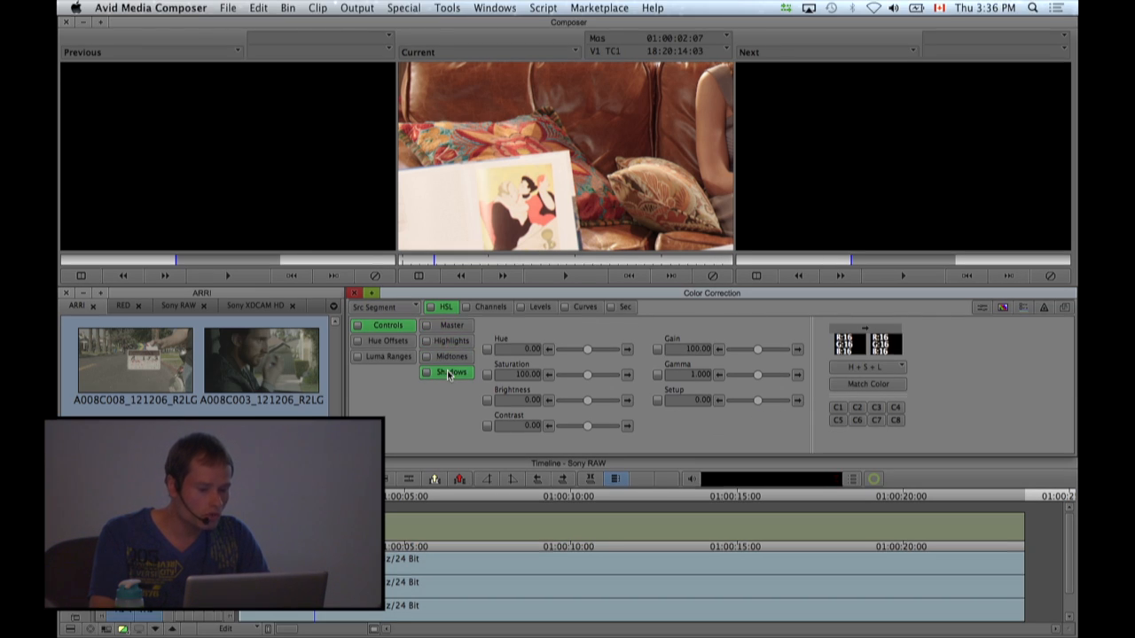
click(387, 340)
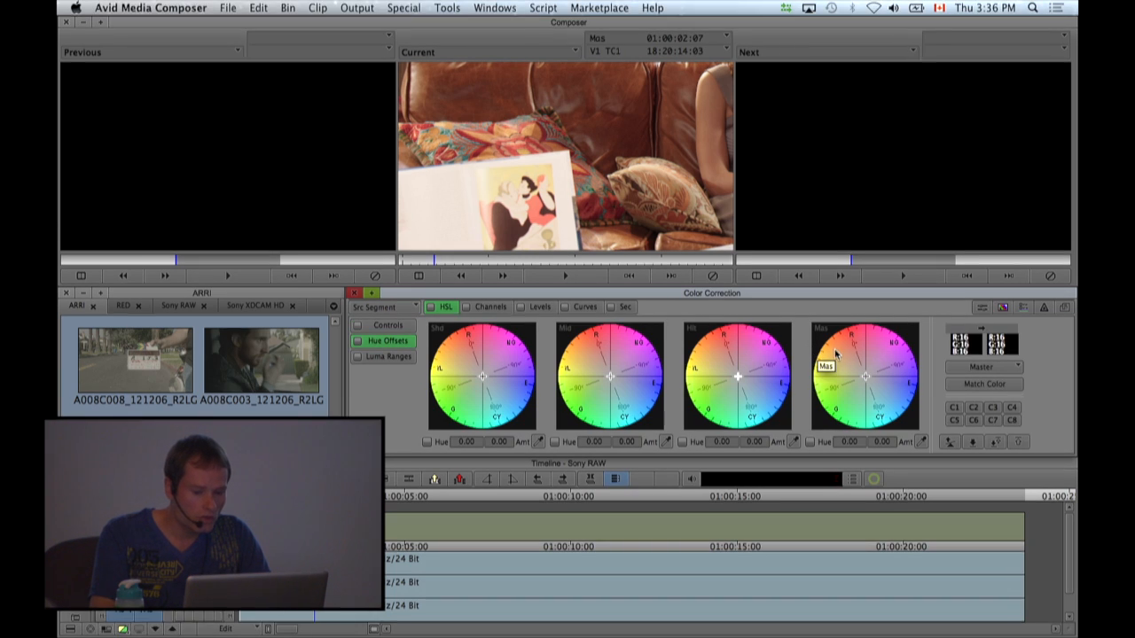
click(386, 357)
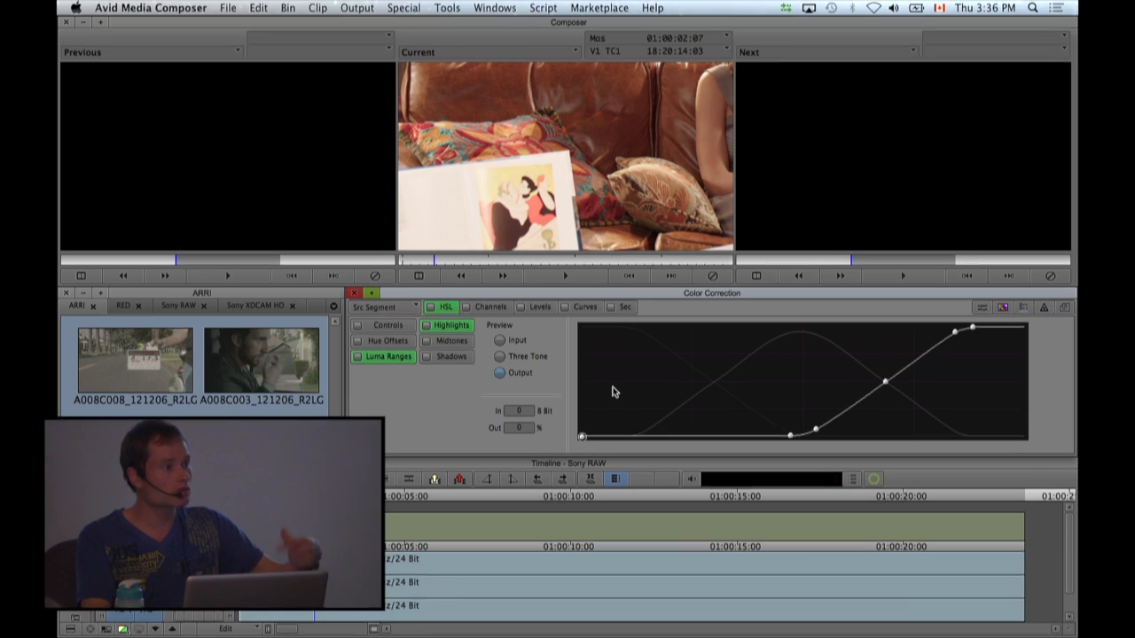
Examine the channel blending, levels and secondary color correction controls.
click(500, 311)
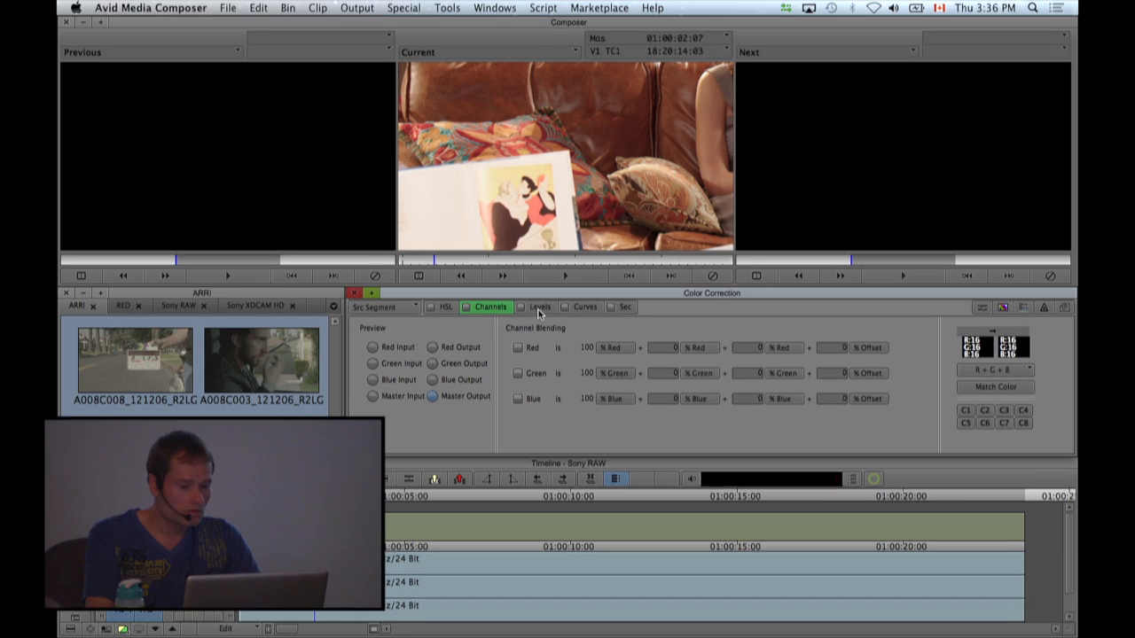
click(539, 308)
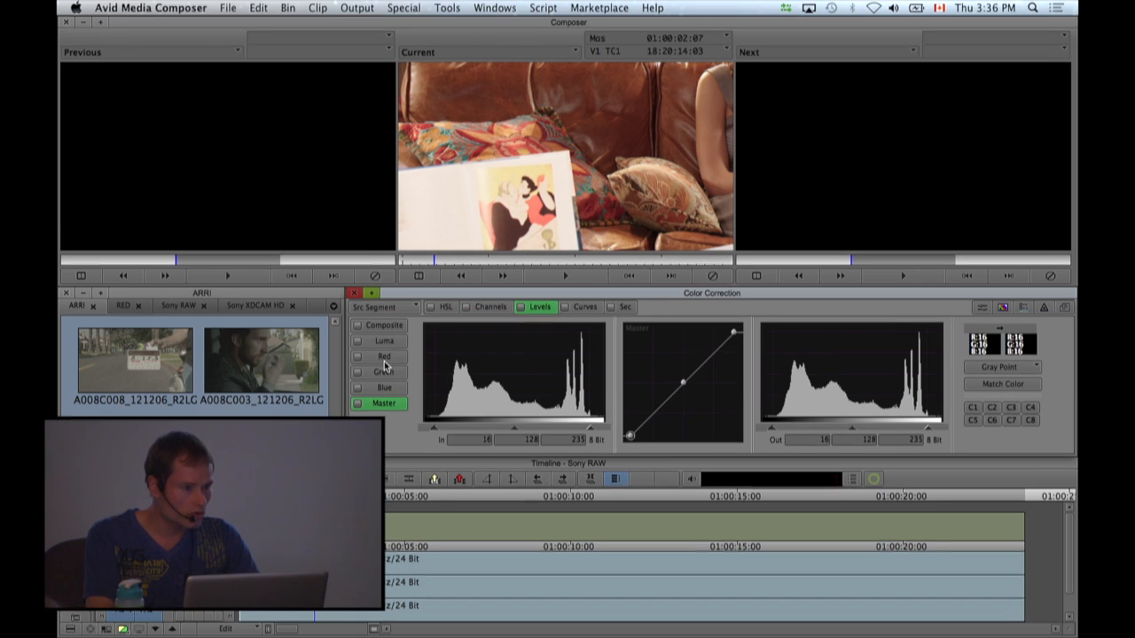
click(624, 308)
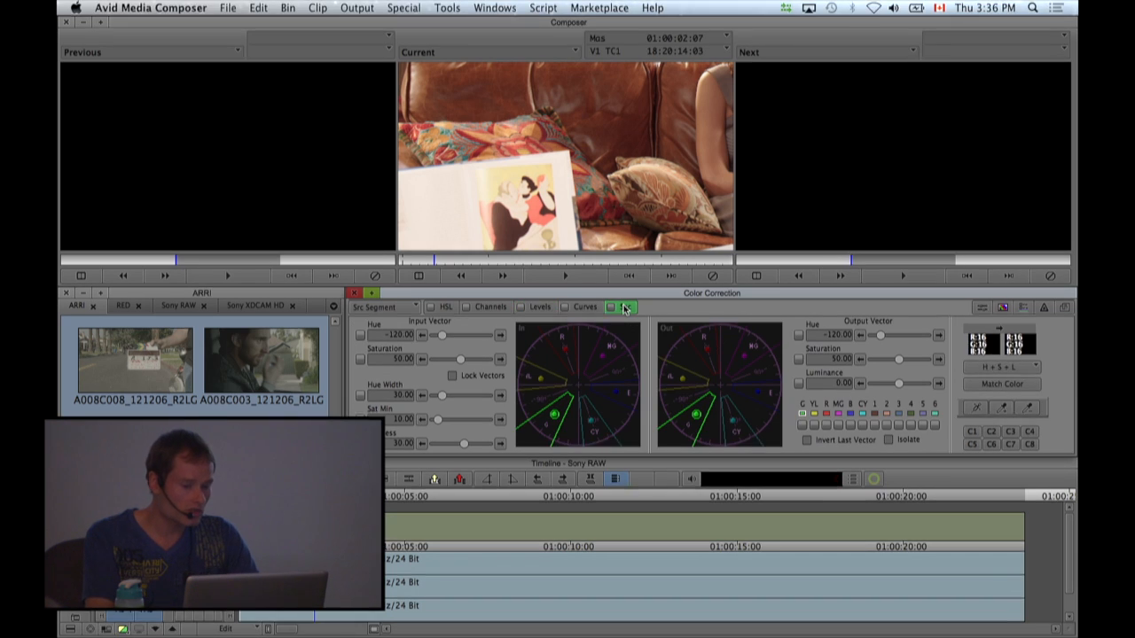